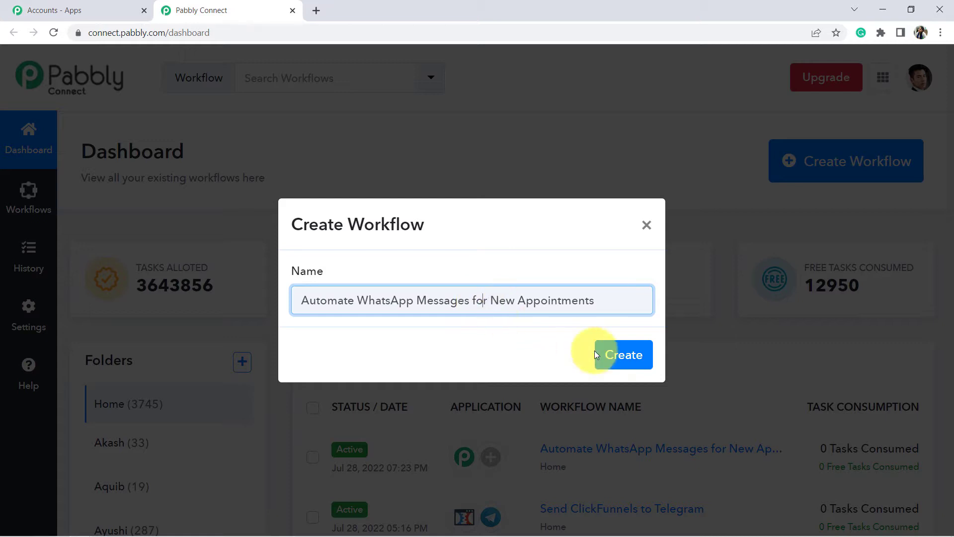
Create the workflow "Automate WhatsApp Messages for New Appointments" and expand its trigger settings
click(624, 359)
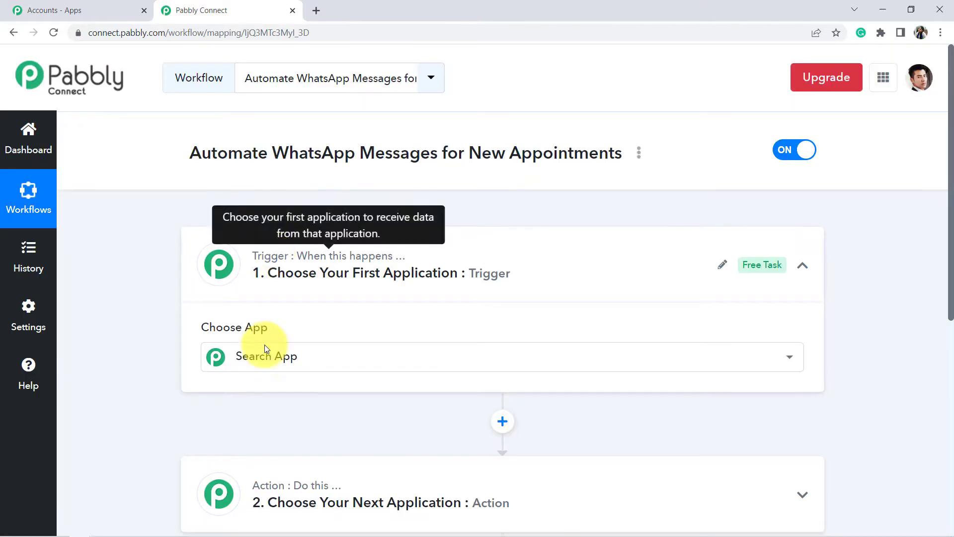
click(277, 472)
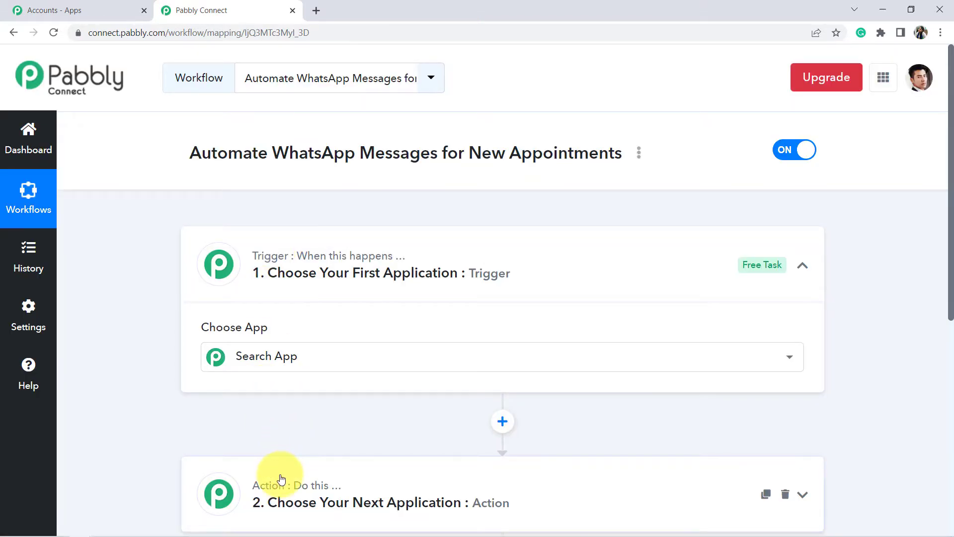
click(273, 275)
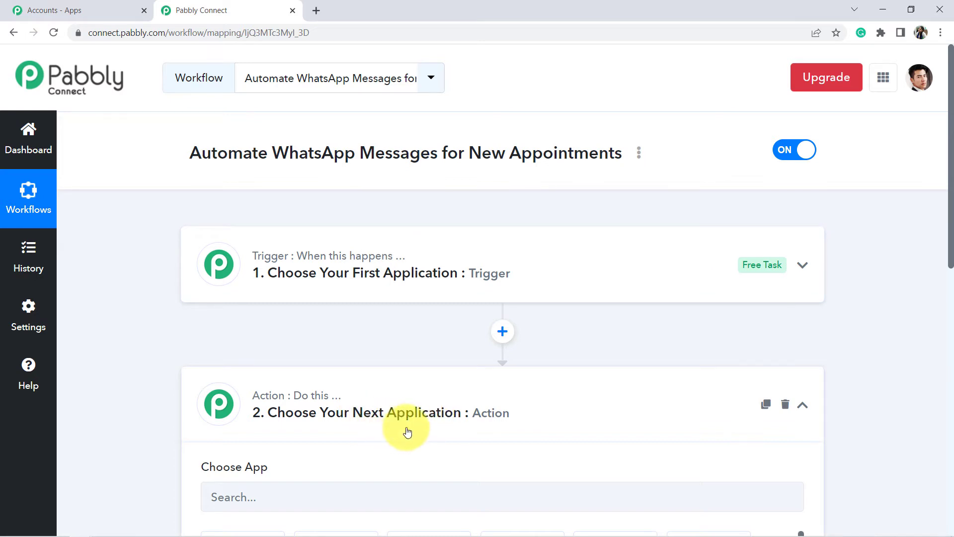
click(381, 258)
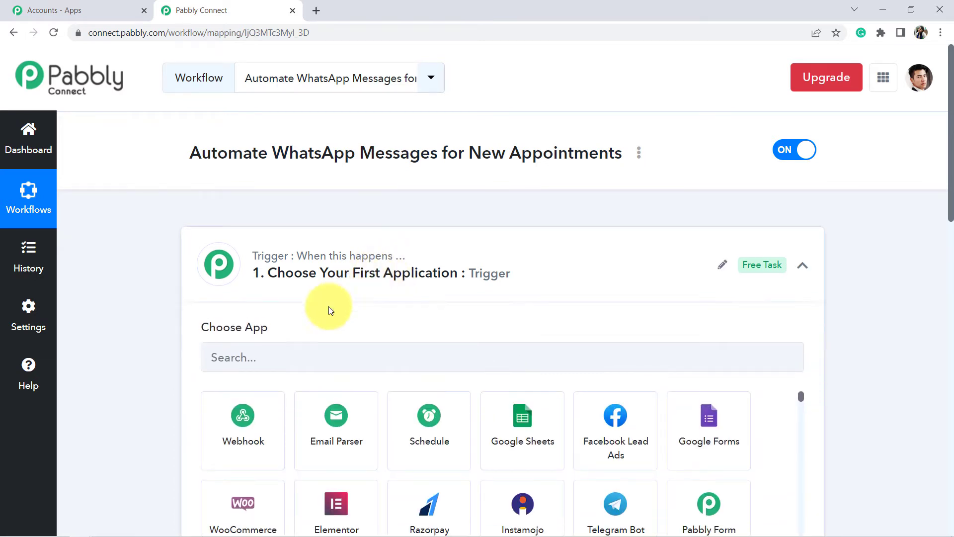
Set Acuity Scheduling as the trigger app with New Appointment as the trigger event
click(259, 354)
text(acuit)
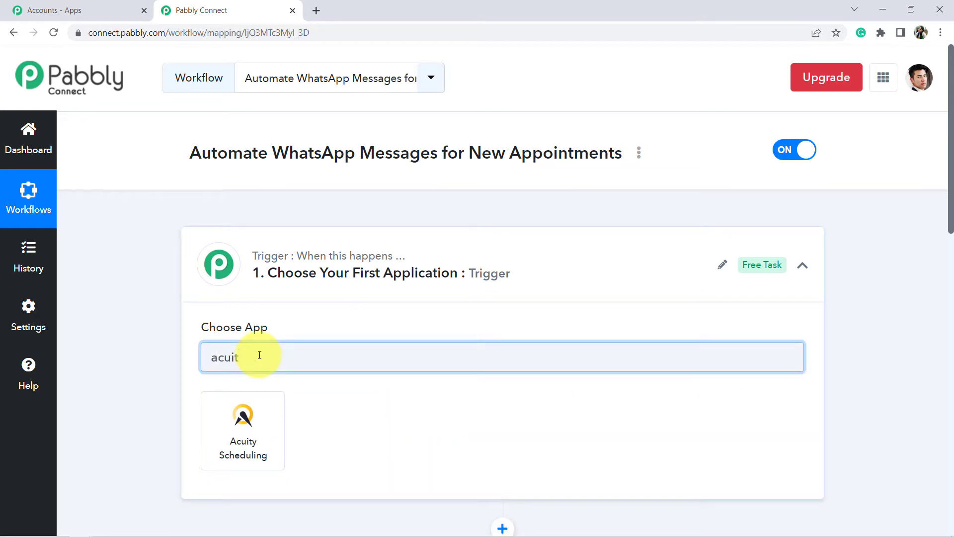
click(239, 453)
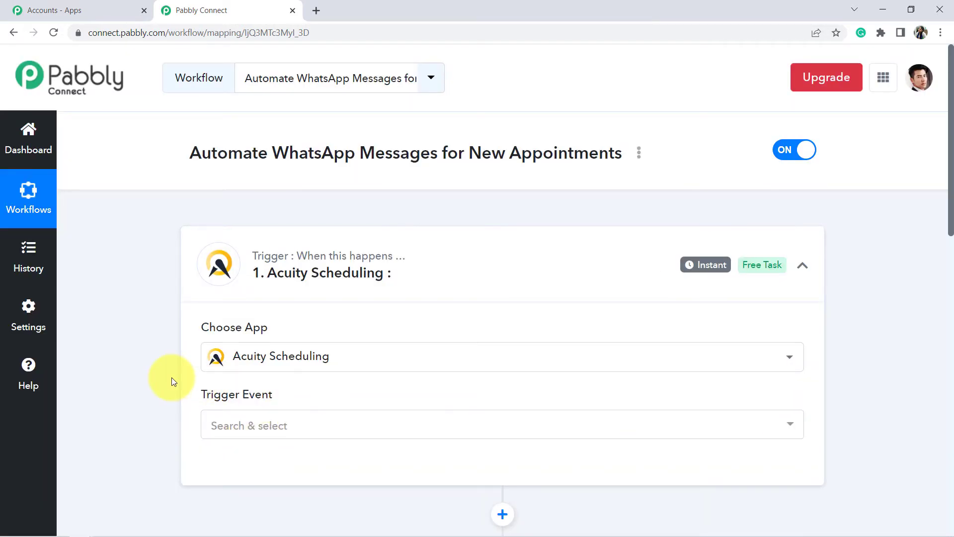
scroll(173, 381, down, 1)
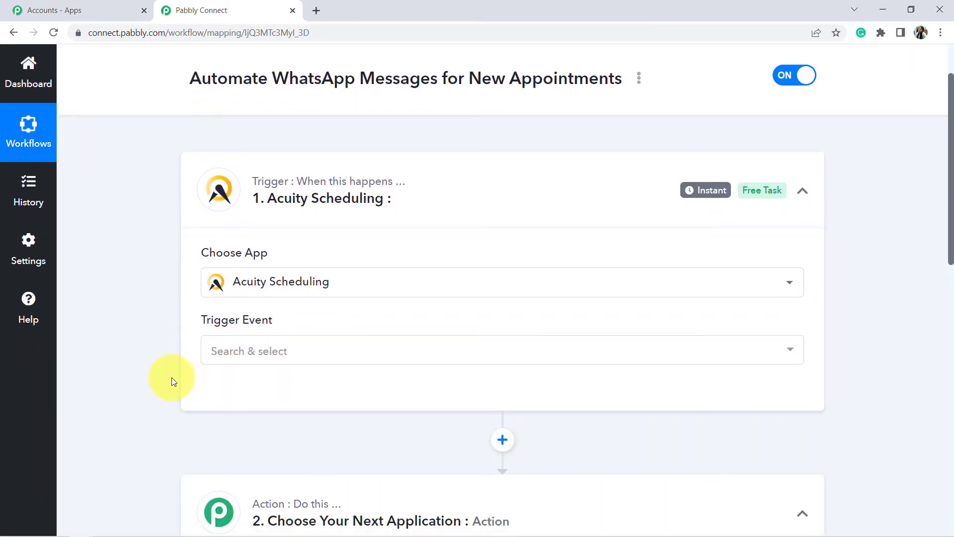
click(253, 350)
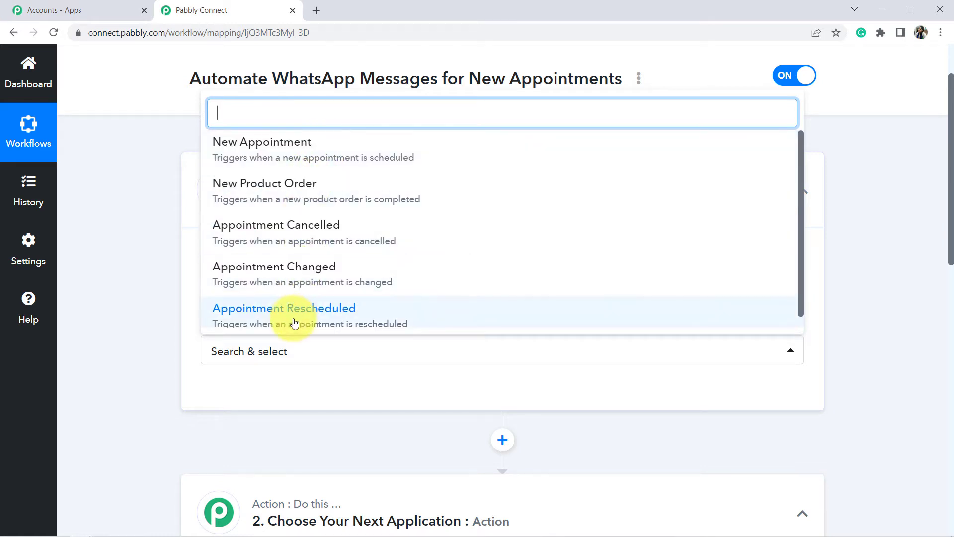
click(305, 164)
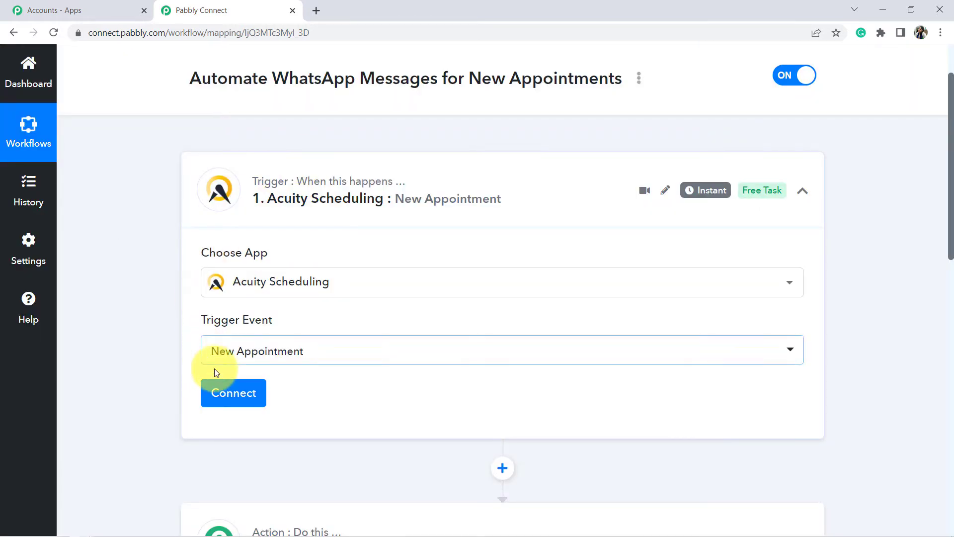
Connect the trigger to Acuity Scheduling using the existing connection Credential #1 and save it
click(223, 393)
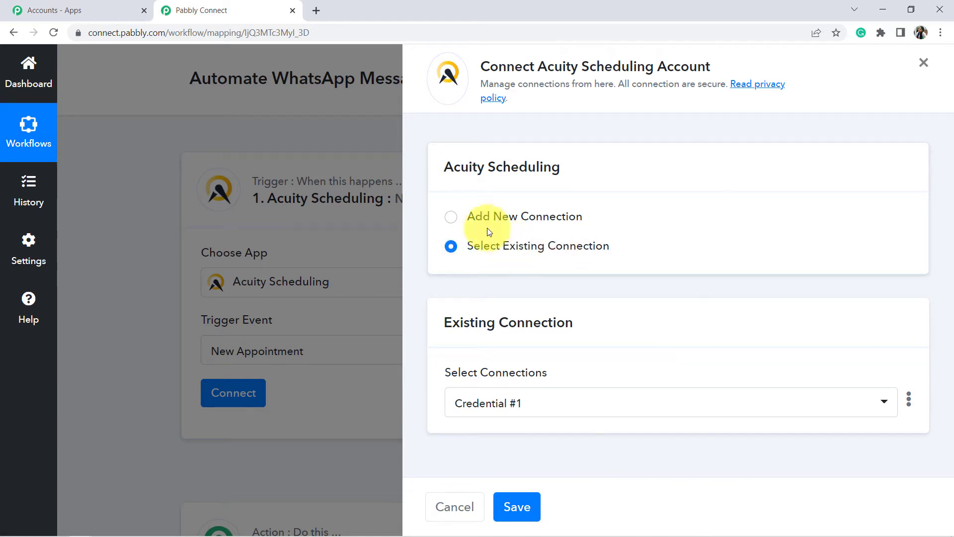
click(479, 217)
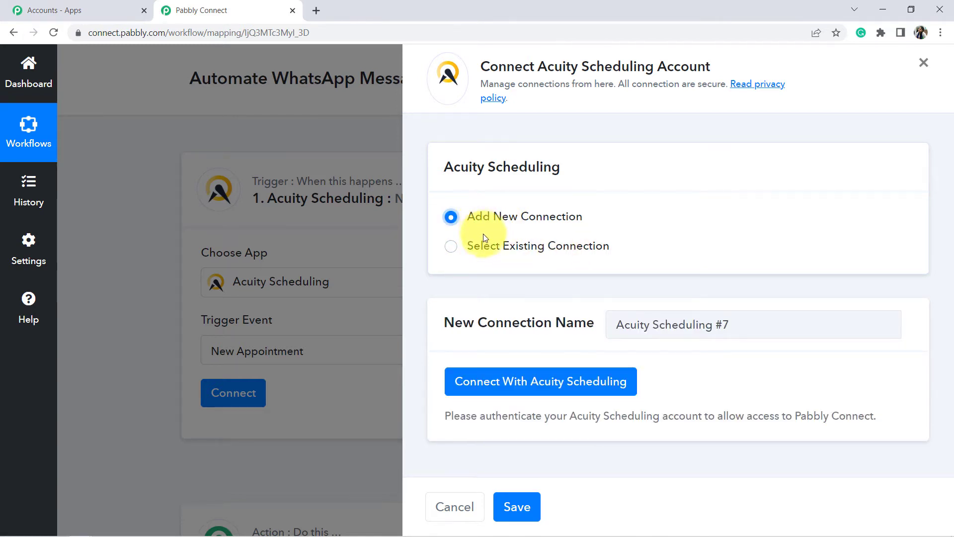
click(487, 246)
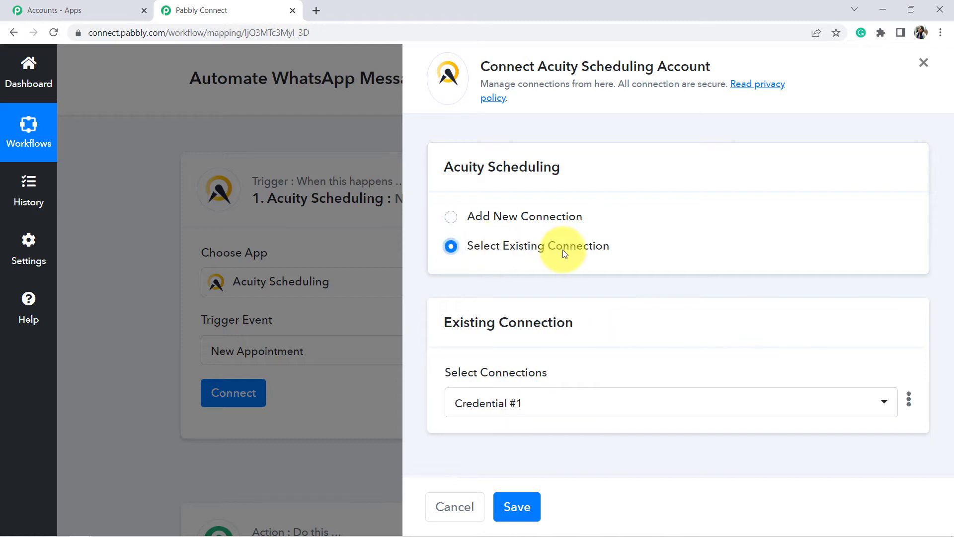
click(521, 402)
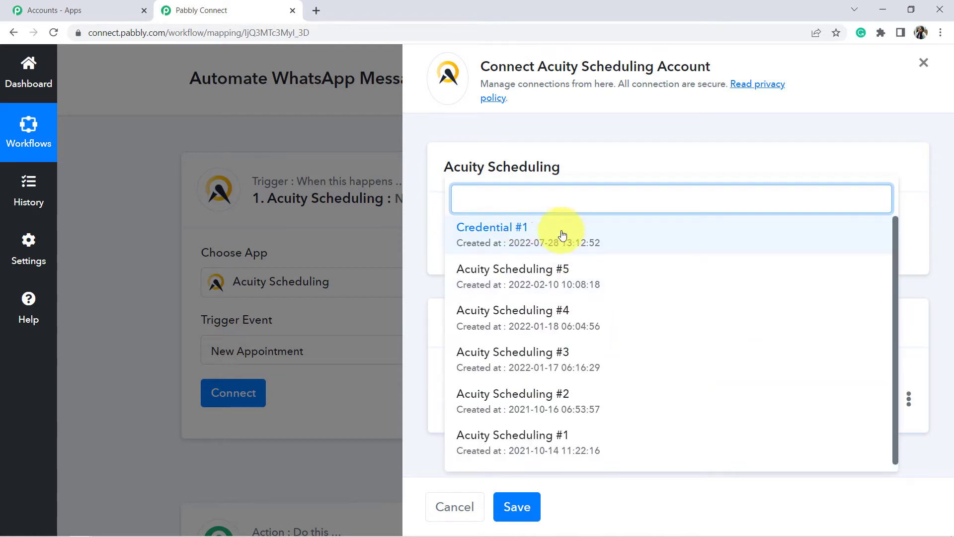
click(537, 240)
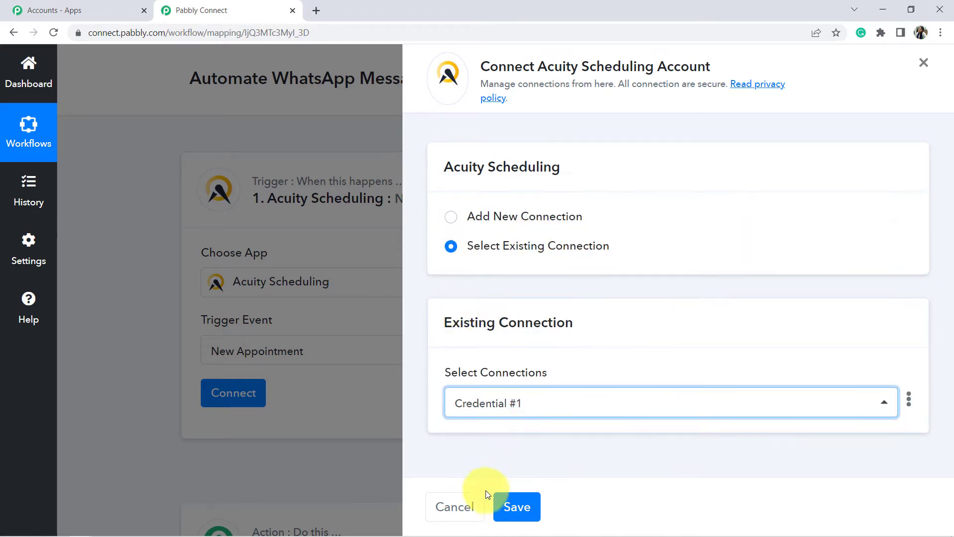
click(514, 506)
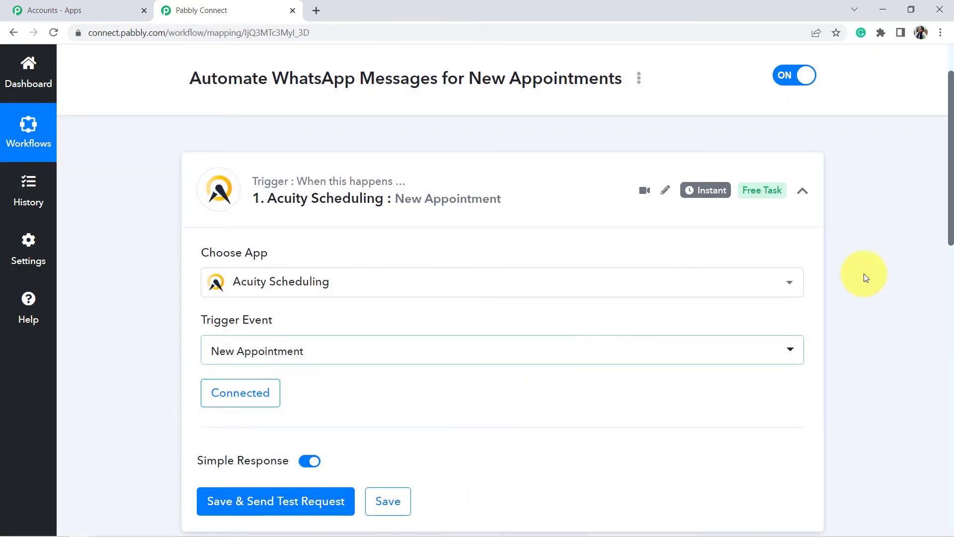
Save the New Appointment trigger and send a test request to start listening for a response
drag(950, 226, 950, 283)
click(301, 338)
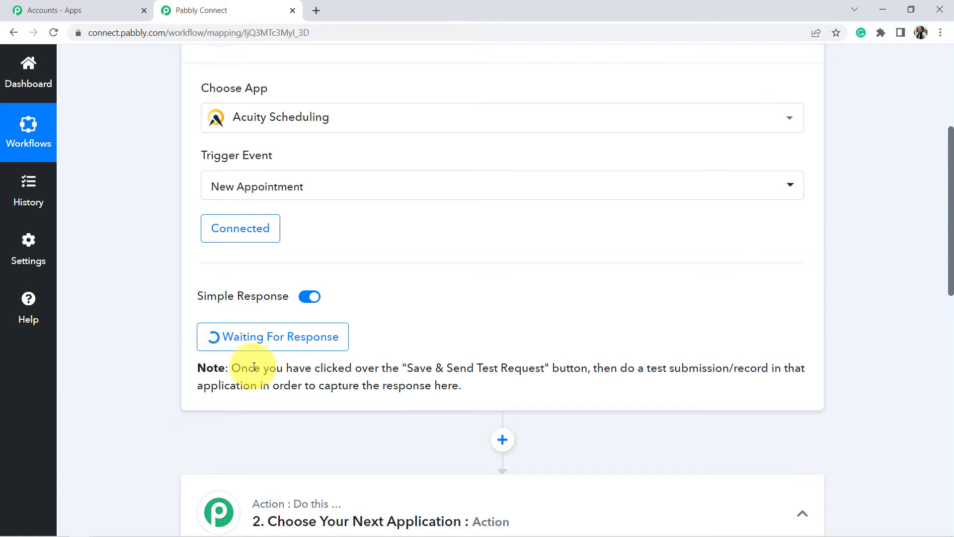
drag(254, 366, 549, 415)
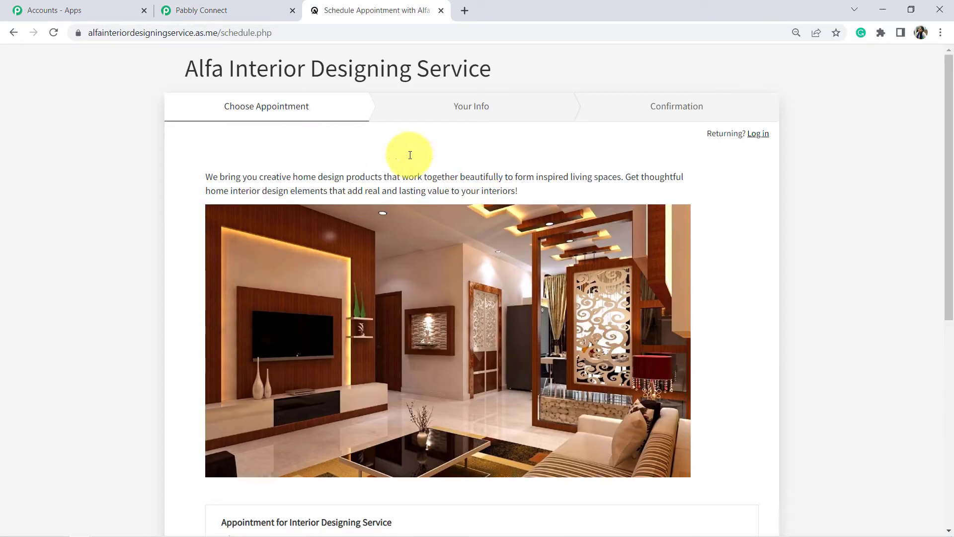
drag(187, 71, 456, 71)
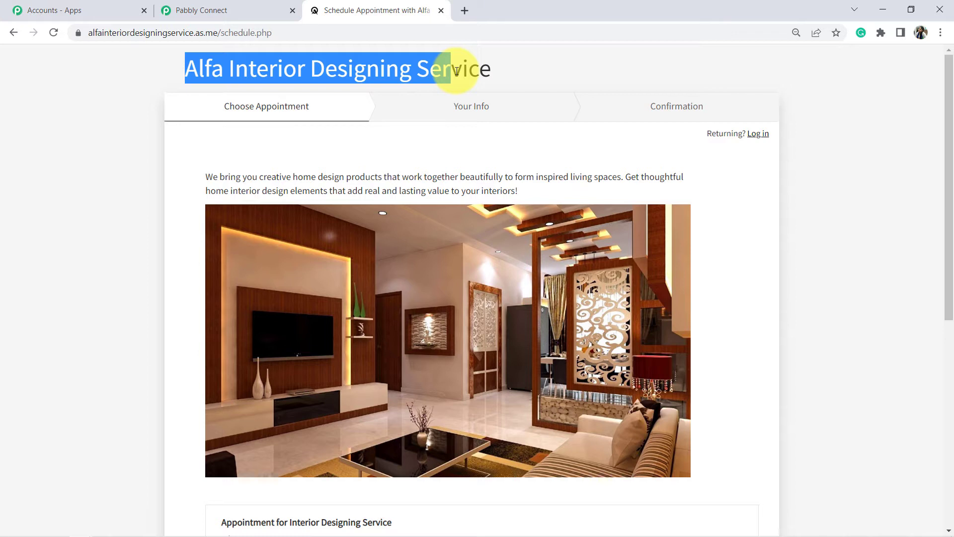
click(414, 71)
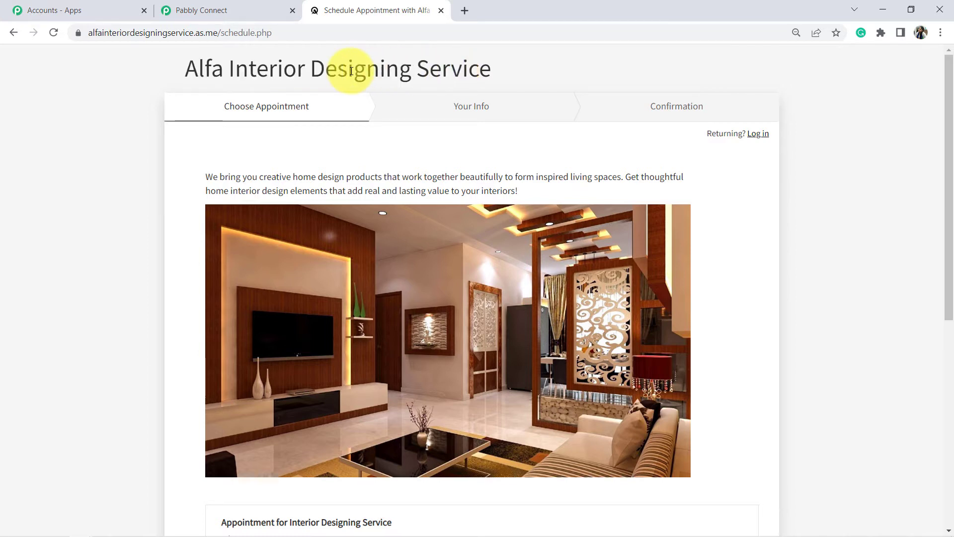
drag(185, 69, 386, 76)
click(385, 77)
Choose August 3, 2022 at 12:00pm for the interior designing appointment and continue to the client details
scroll(386, 77, down, 3)
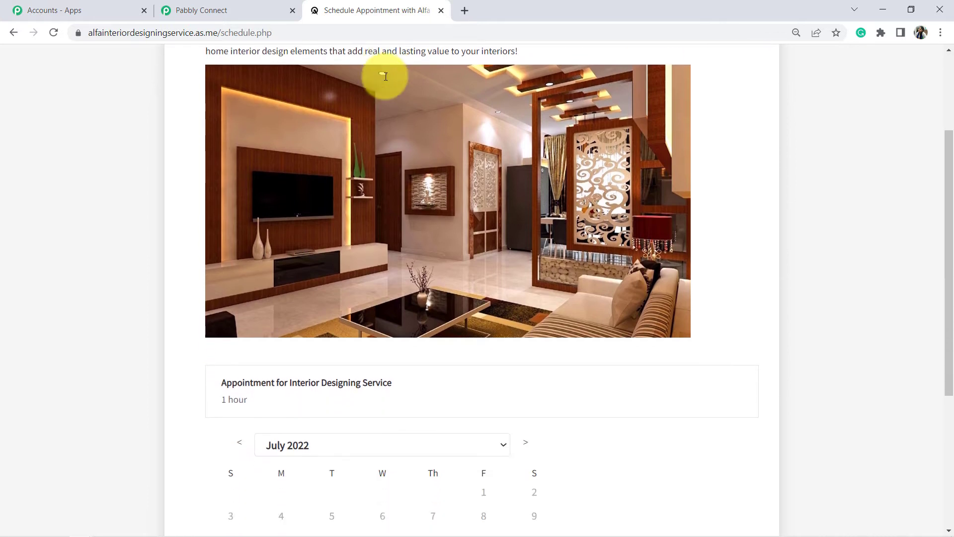
scroll(386, 76, down, 5)
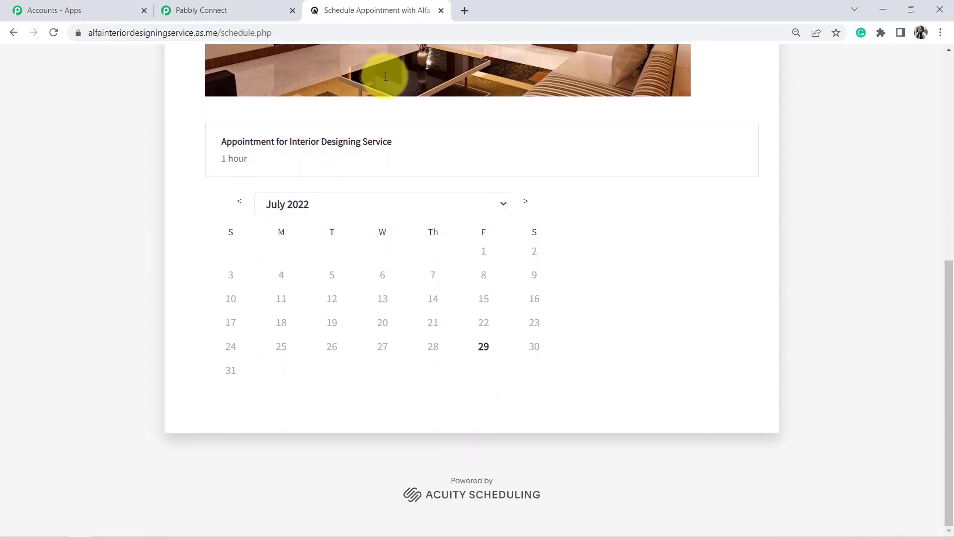
click(297, 201)
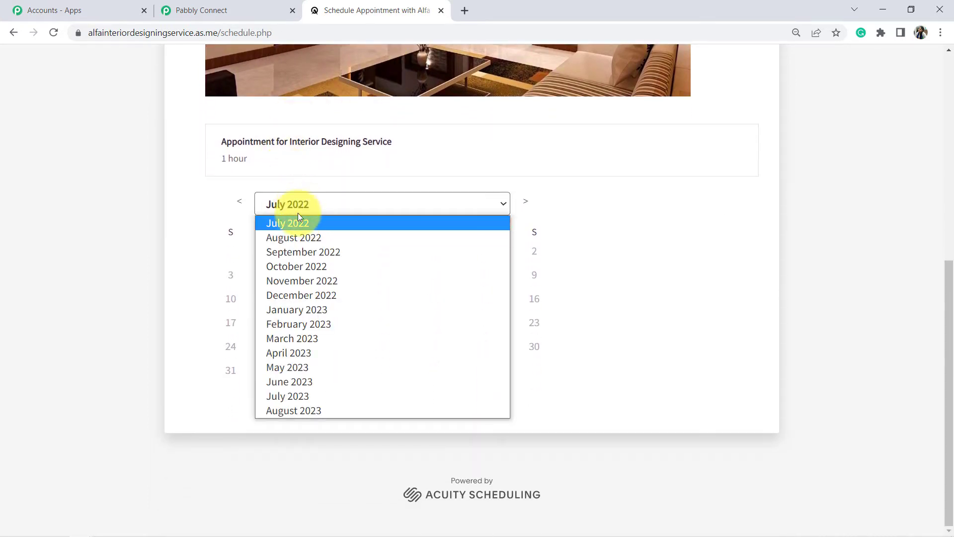
click(304, 237)
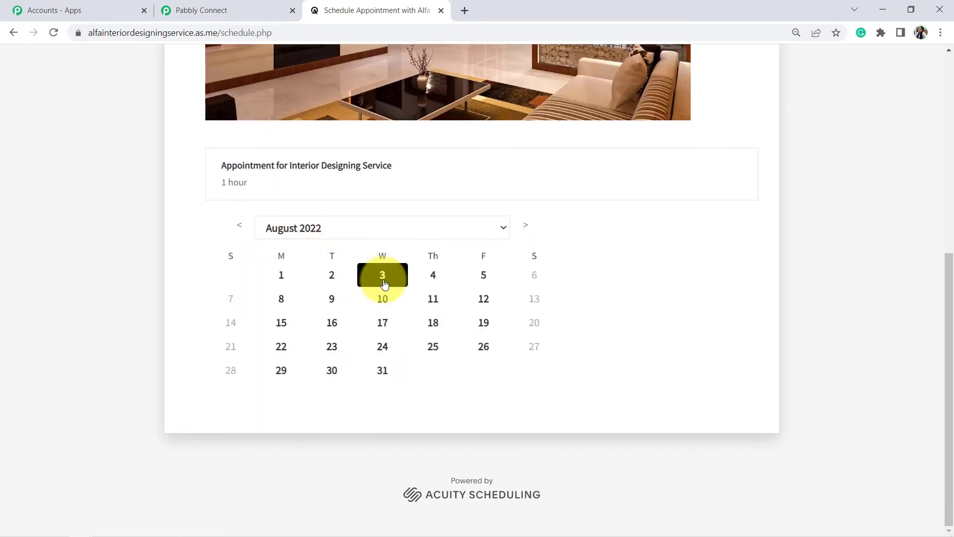
click(383, 276)
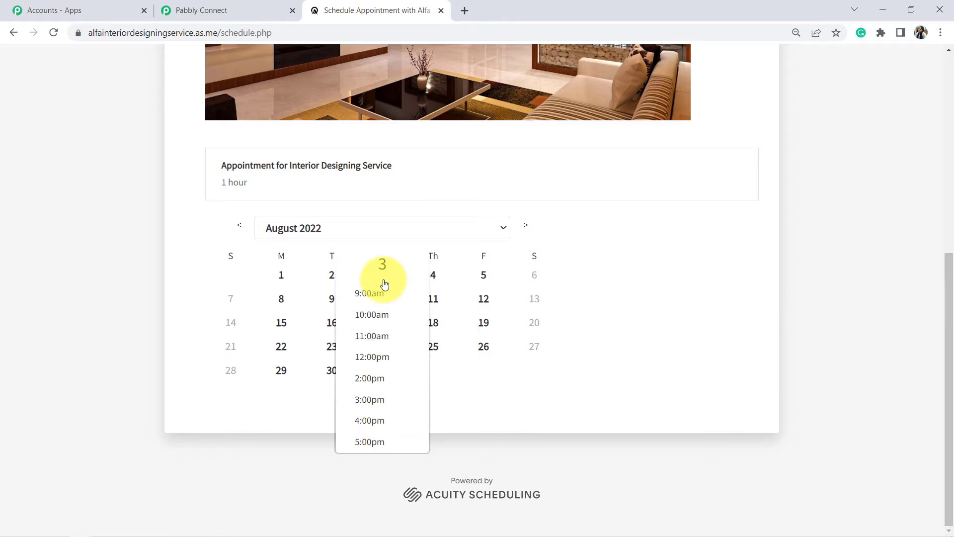
click(386, 358)
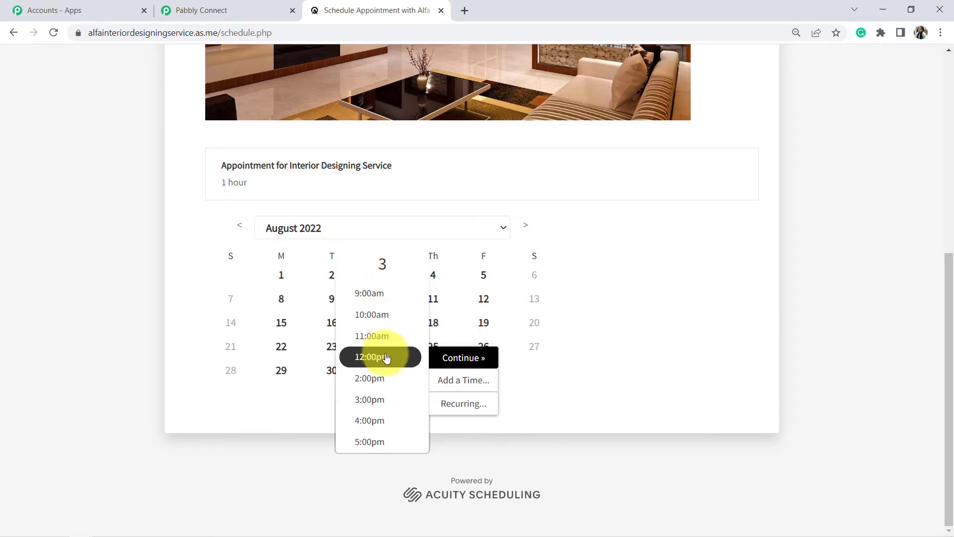
click(455, 365)
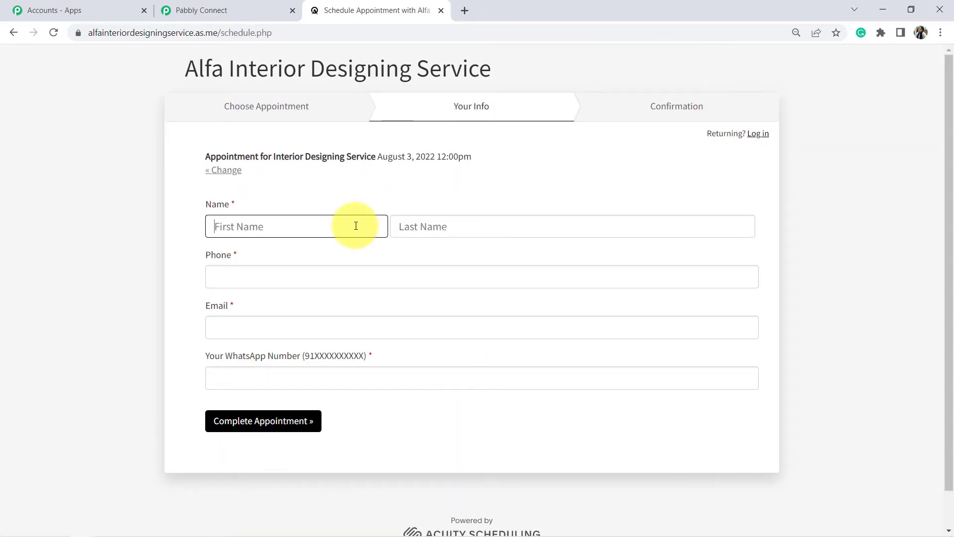
Fill in the test client's first name, last name, phone number and e-mail address in the booking form
text(Du)
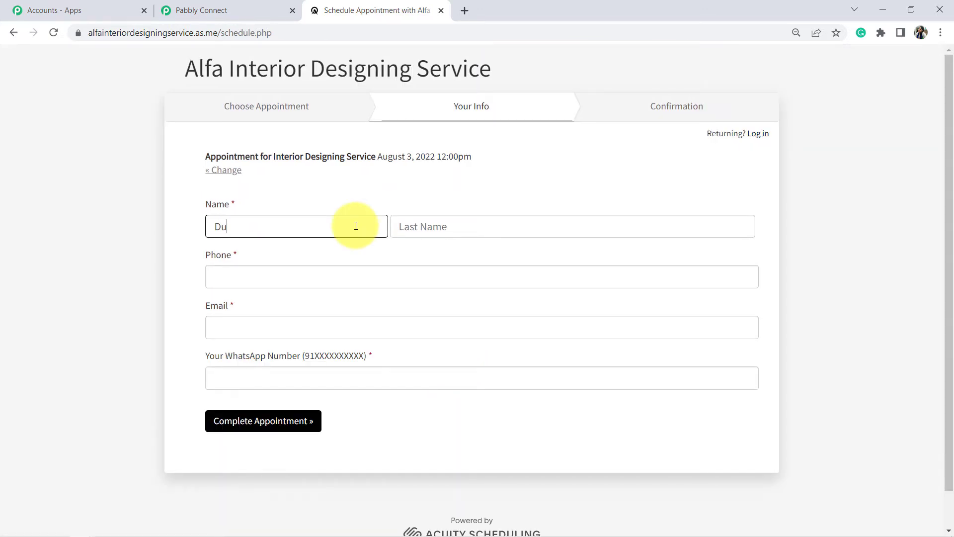
text(mmy)
key(Tab)
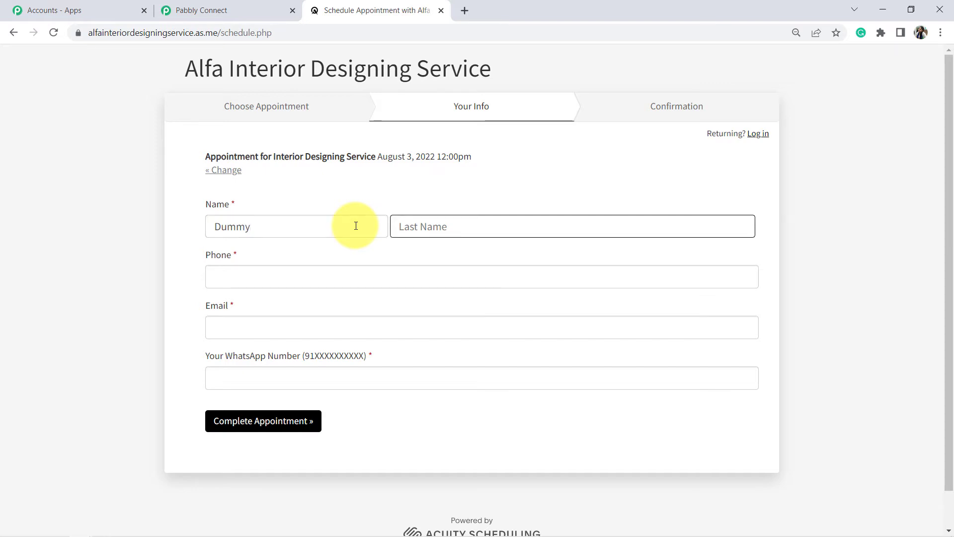
text(Client)
key(Tab)
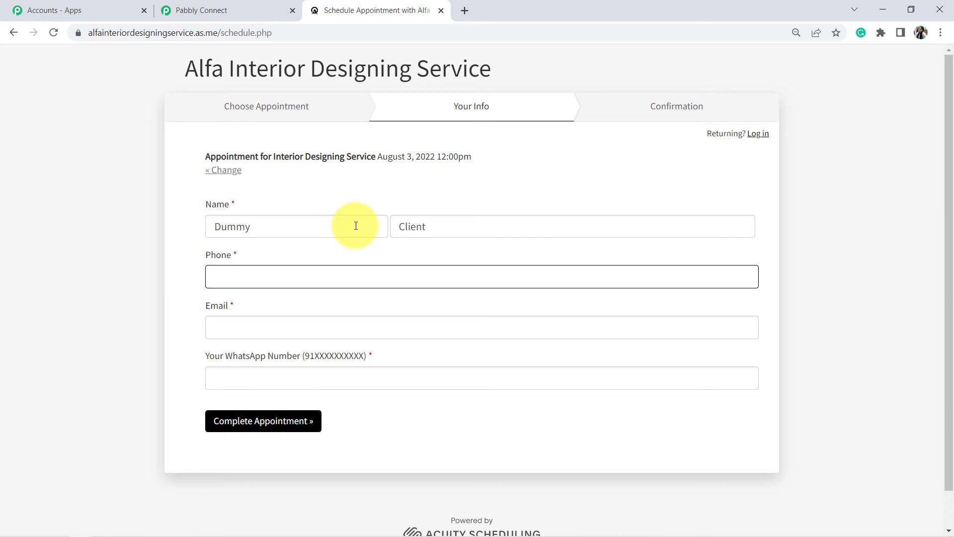
text(1111111111)
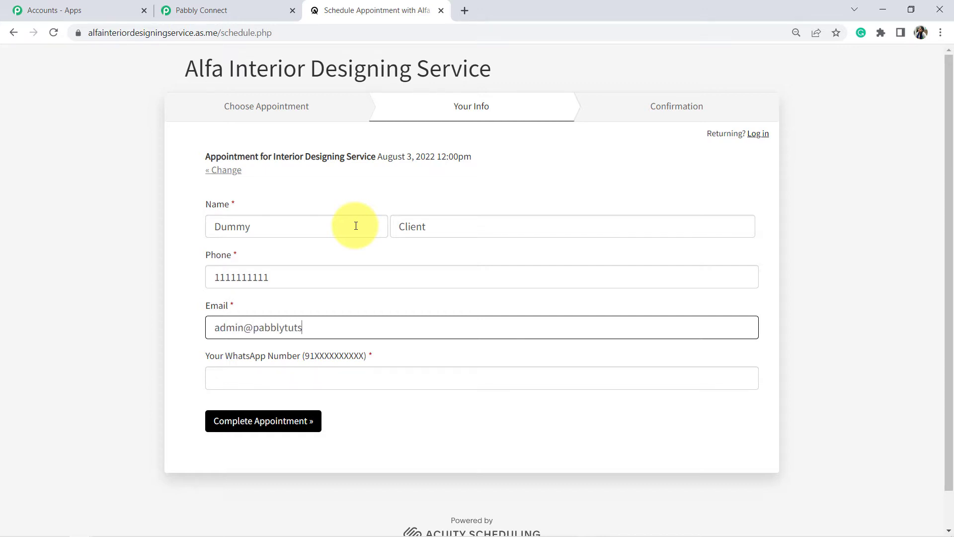
text(.com)
click(238, 355)
triple_click(239, 355)
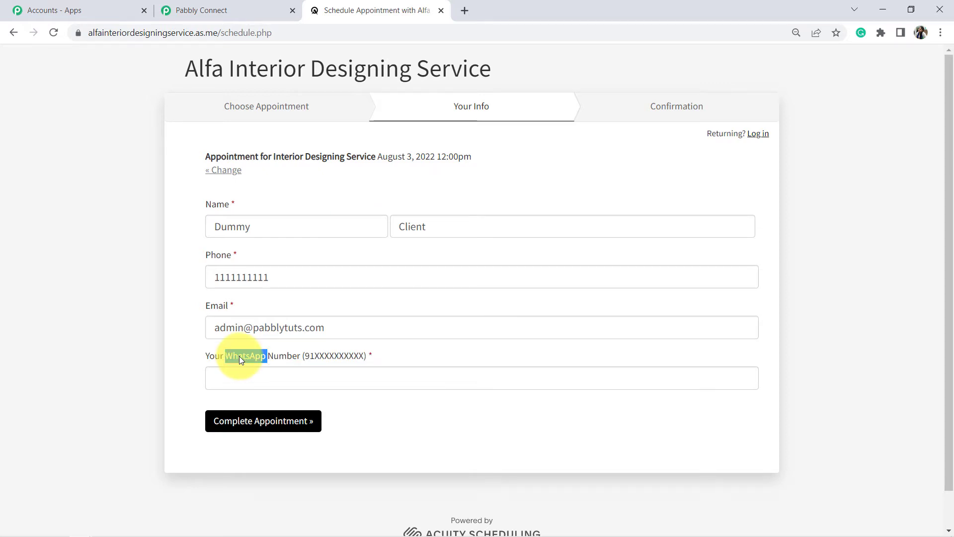
triple_click(239, 356)
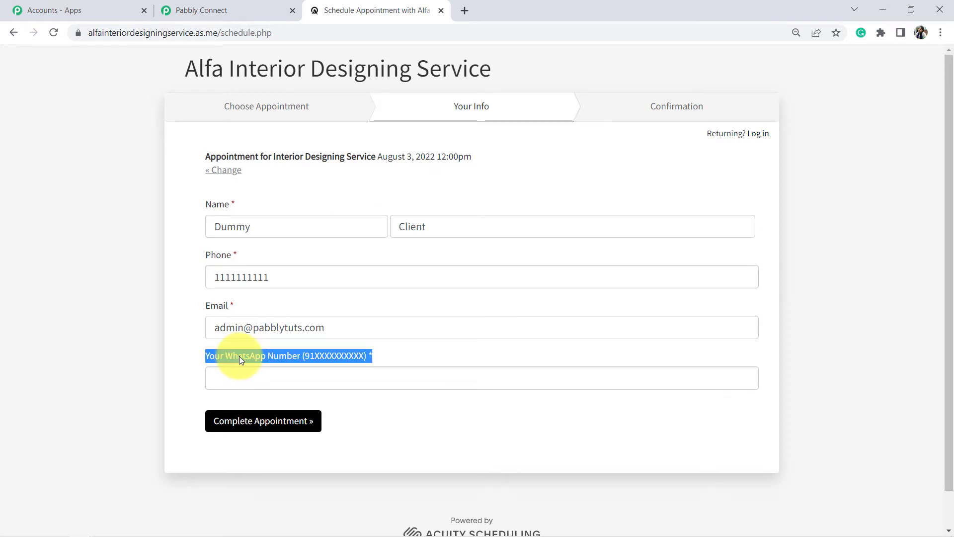
click(275, 353)
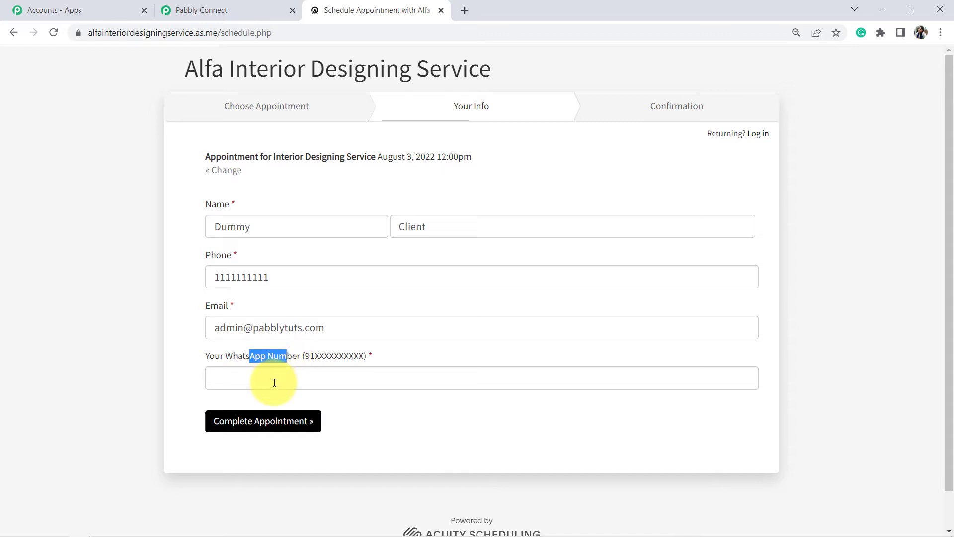
click(244, 367)
drag(231, 358, 205, 355)
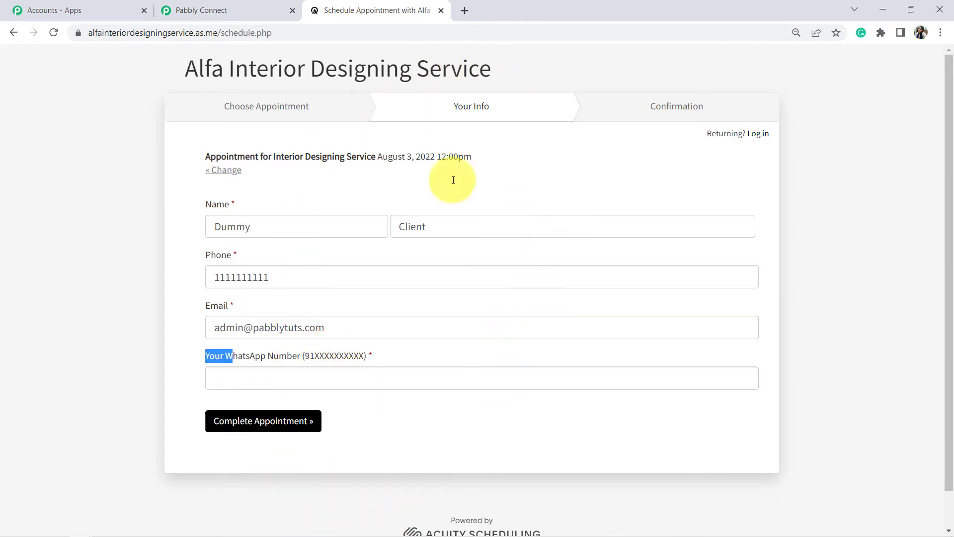
Enter the client's WhatsApp number with the 91 country code and complete the appointment booking
click(338, 379)
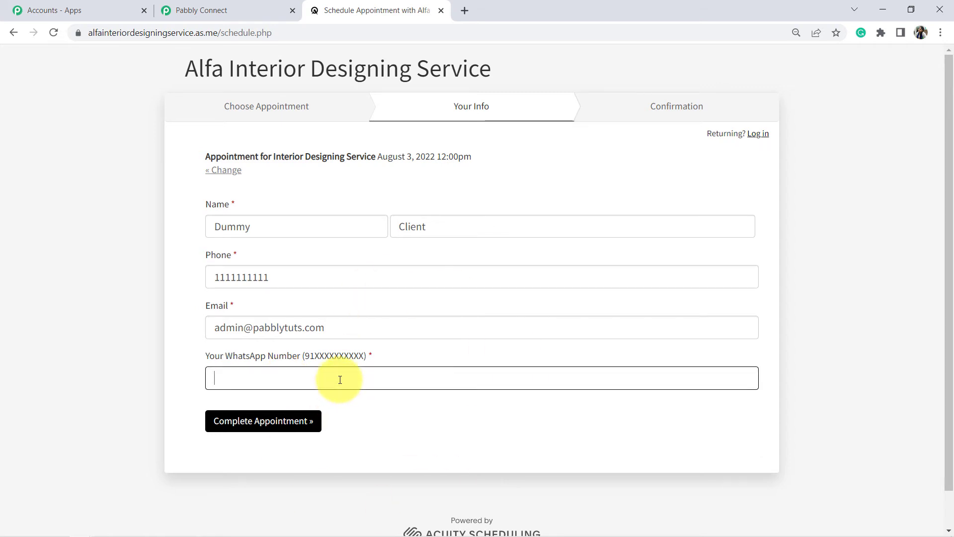
drag(305, 354, 350, 353)
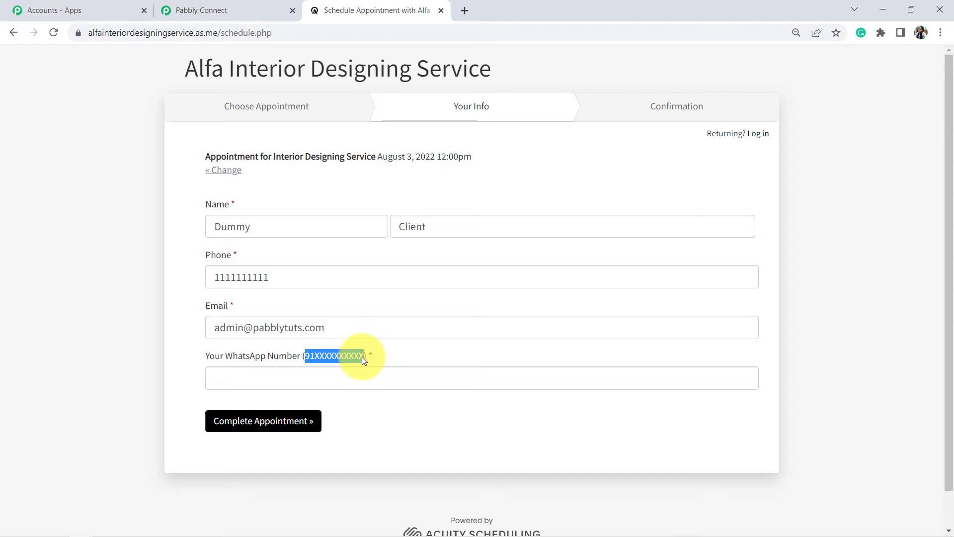
click(362, 356)
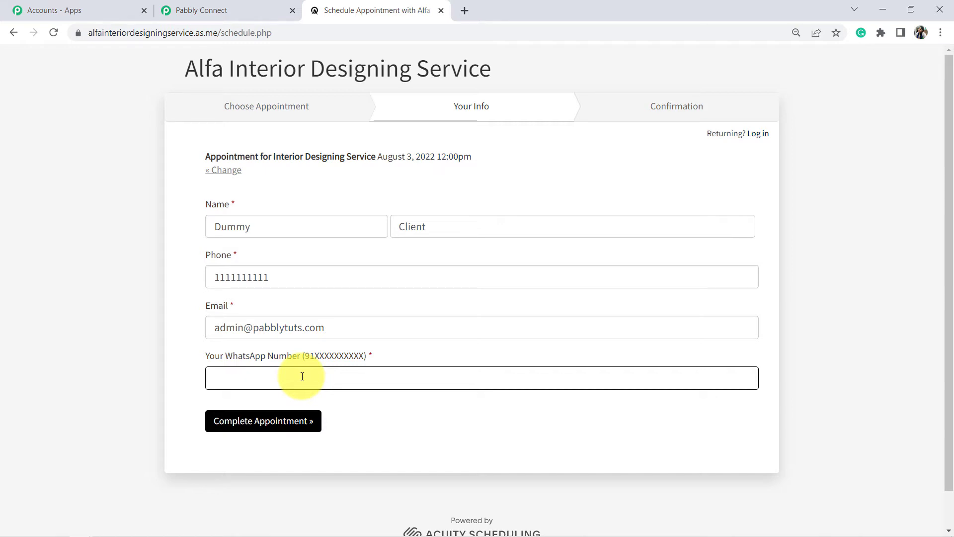
key(ctrl+v)
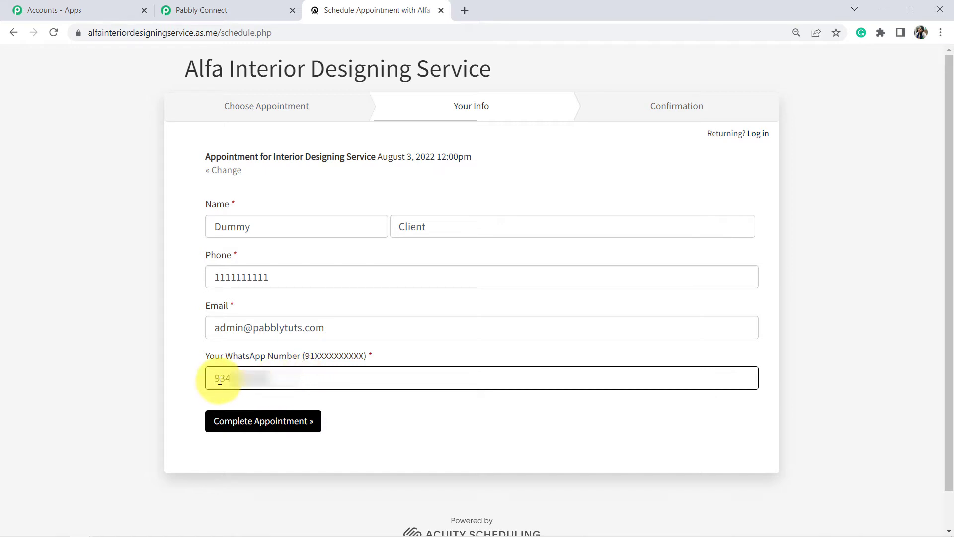
text(919)
click(246, 425)
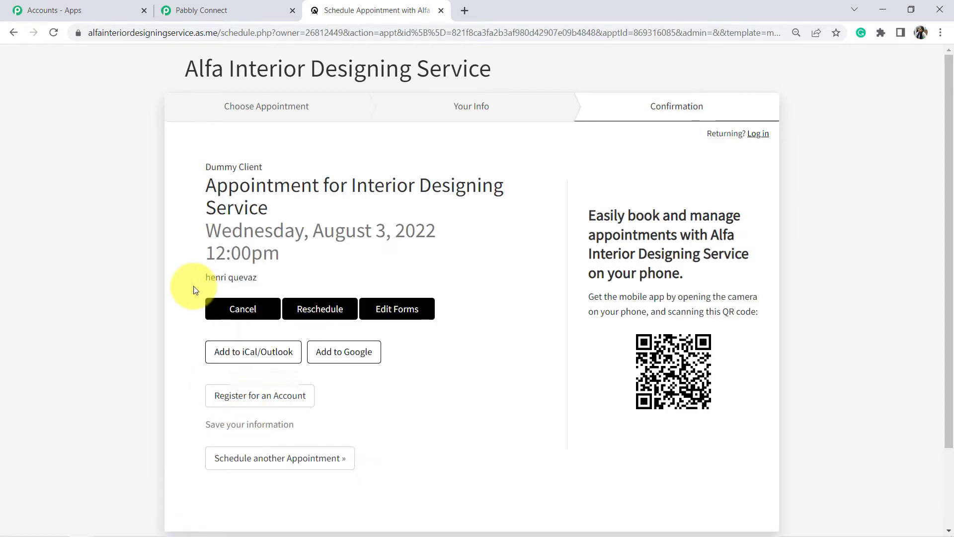
drag(227, 186, 304, 256)
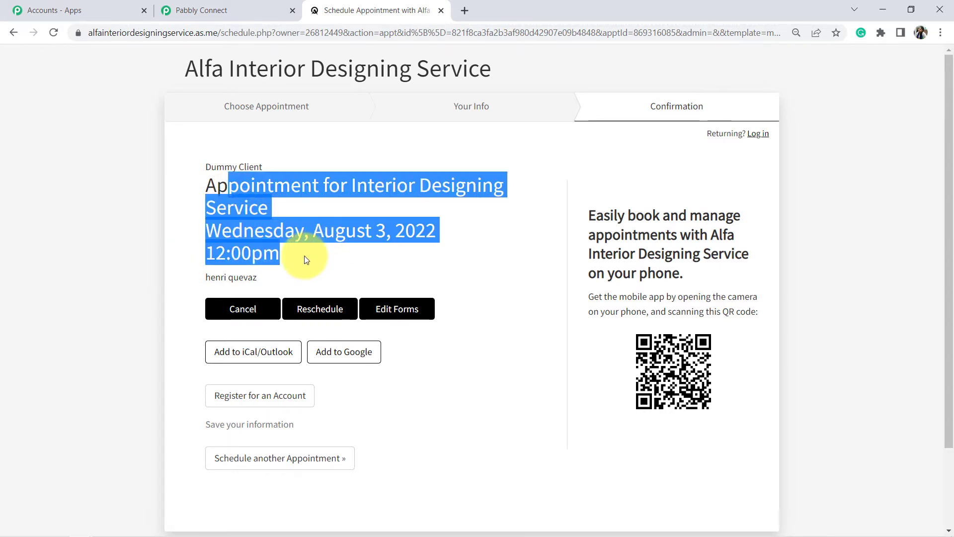
click(314, 255)
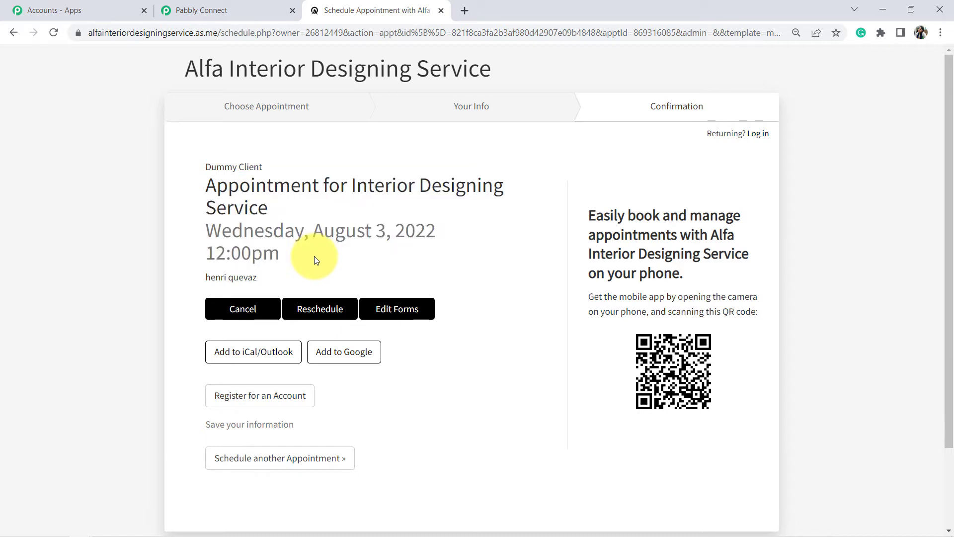
Switch to Pabbly Connect and examine the captured webhook response for the client's name, contact details and appointment date
click(230, 5)
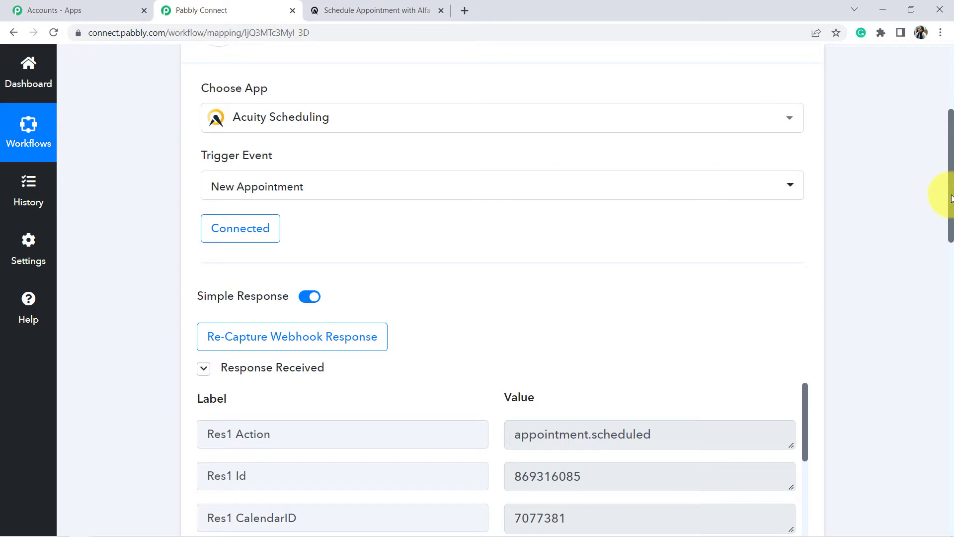
drag(947, 197, 940, 231)
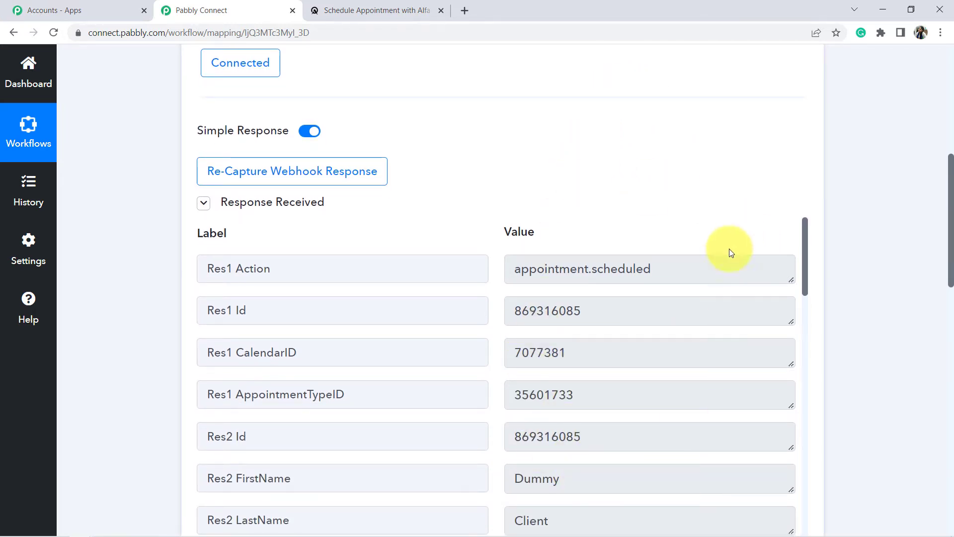
mouse_move(804, 267)
mouse_down()
mouse_move(804, 278)
mouse_move(804, 260)
mouse_up()
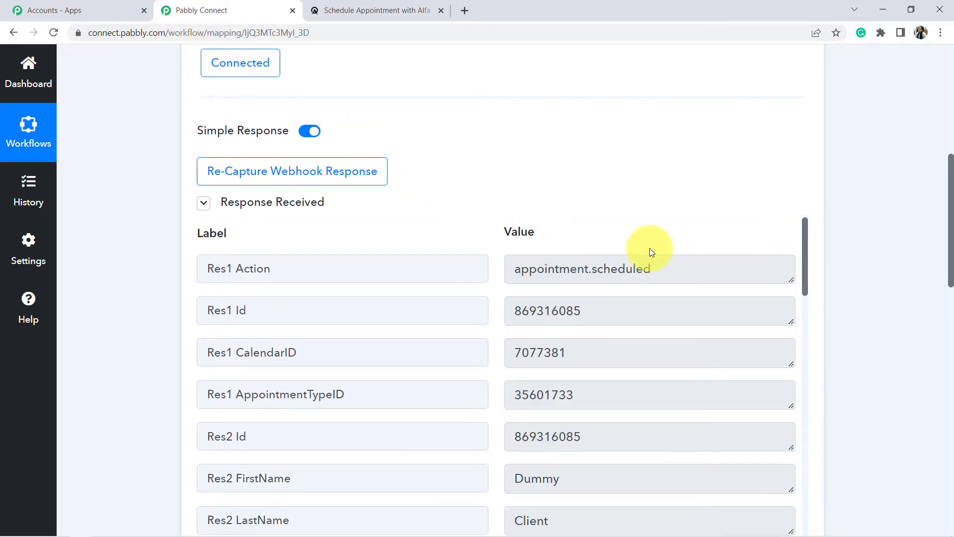
drag(807, 266, 806, 298)
double_click(517, 331)
double_click(523, 374)
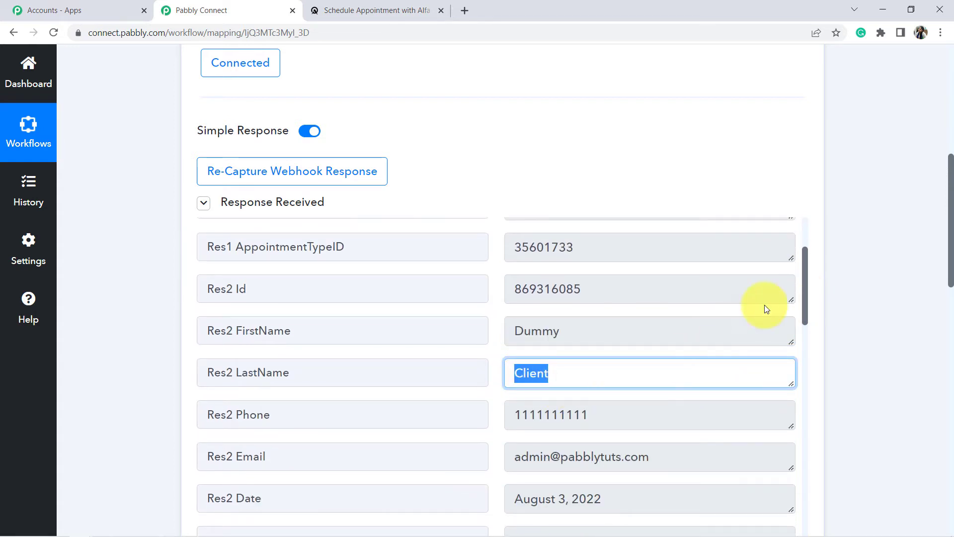
drag(805, 288, 809, 333)
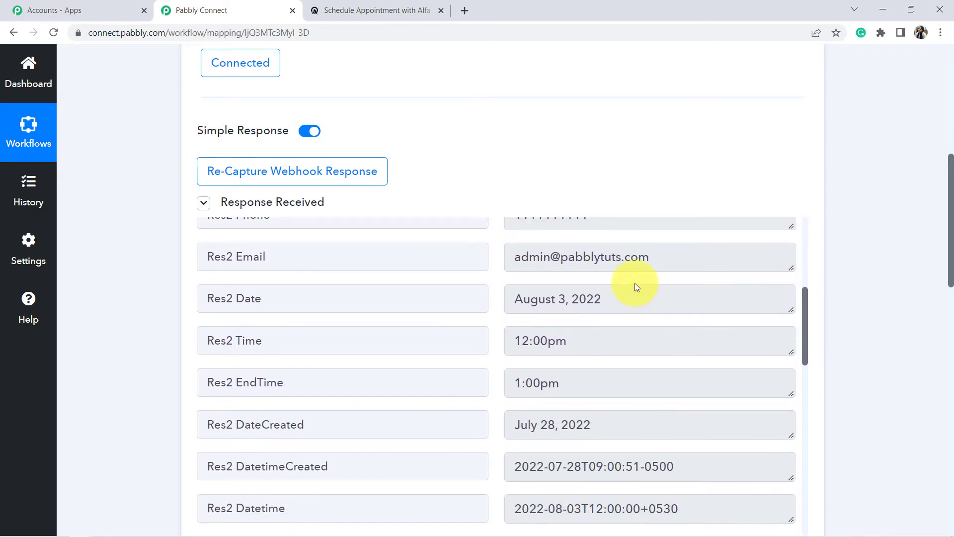
triple_click(599, 299)
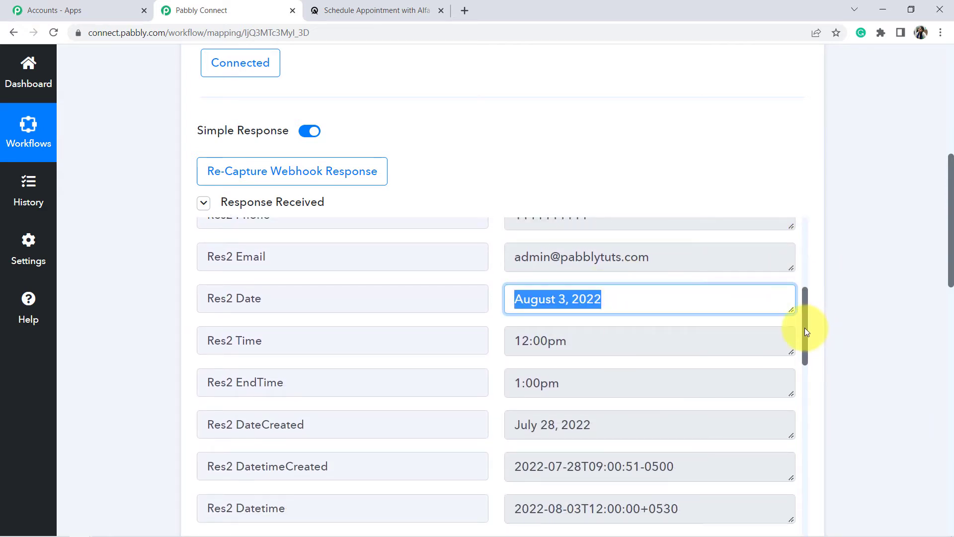
drag(804, 317, 810, 243)
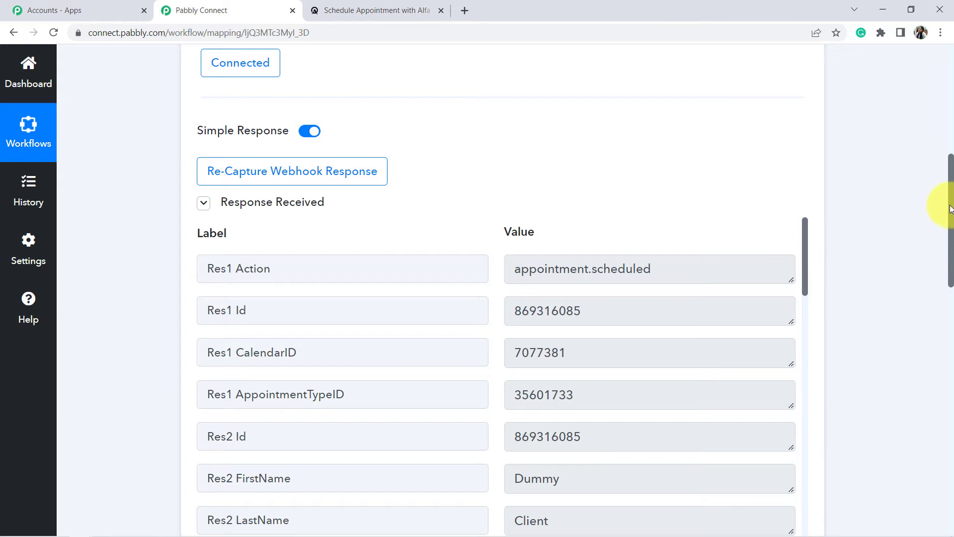
Search the action step's apps for "what" and choose WhatsApp Cloud API
drag(950, 209, 949, 341)
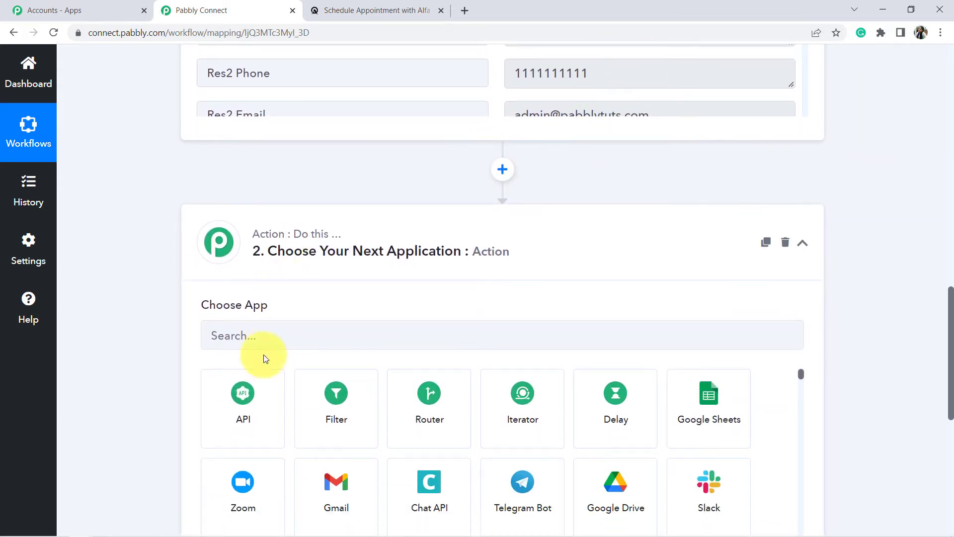
click(236, 328)
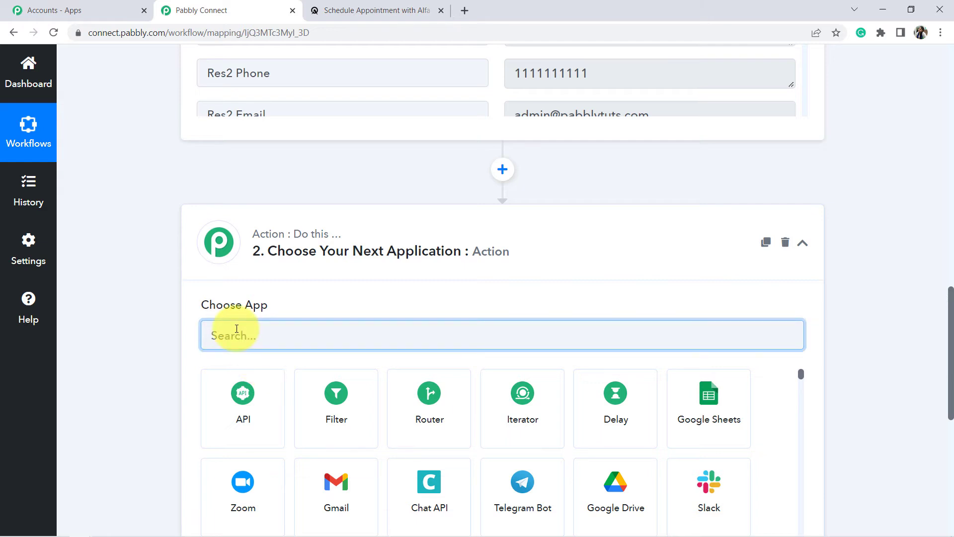
text(what)
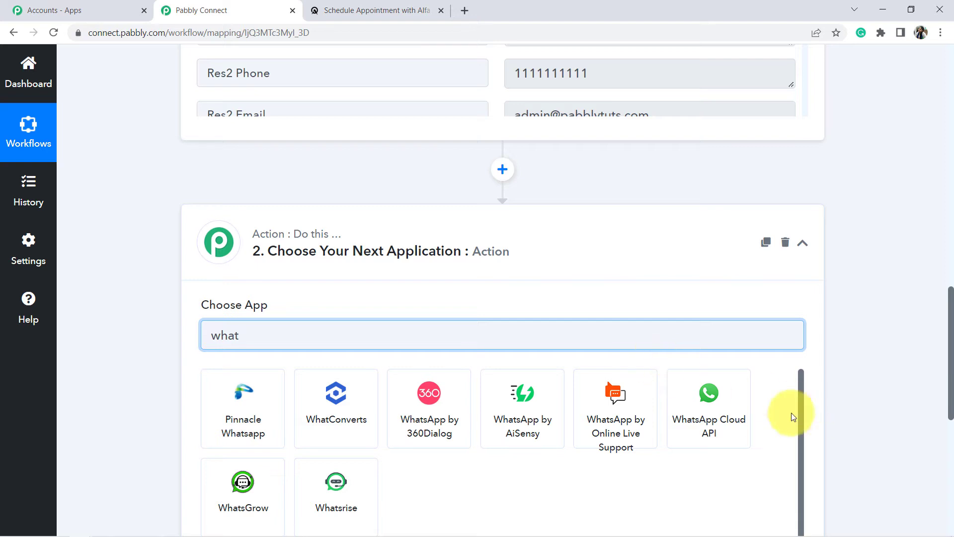
click(709, 417)
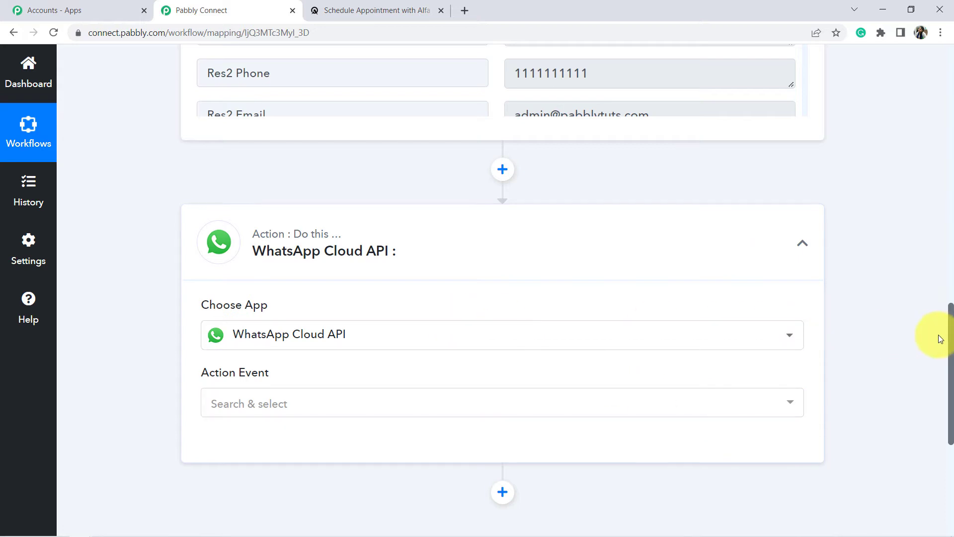
Set the WhatsApp Cloud API action event to Send Template Message
scroll(950, 348, down, 1)
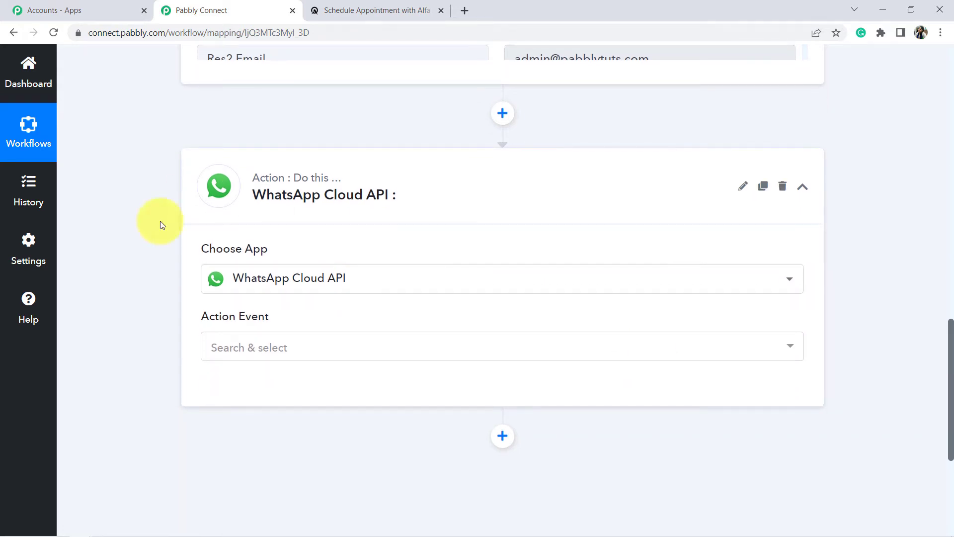
click(233, 355)
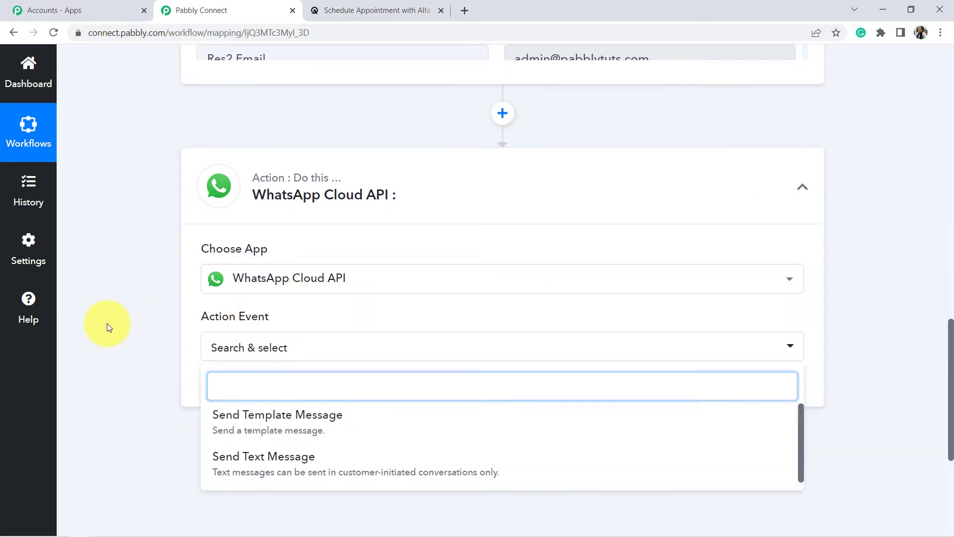
click(106, 327)
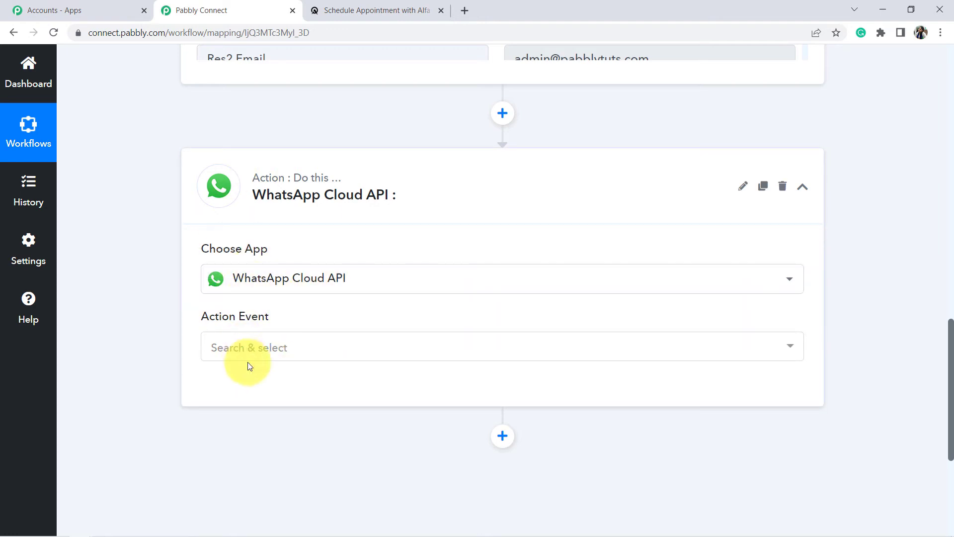
click(261, 350)
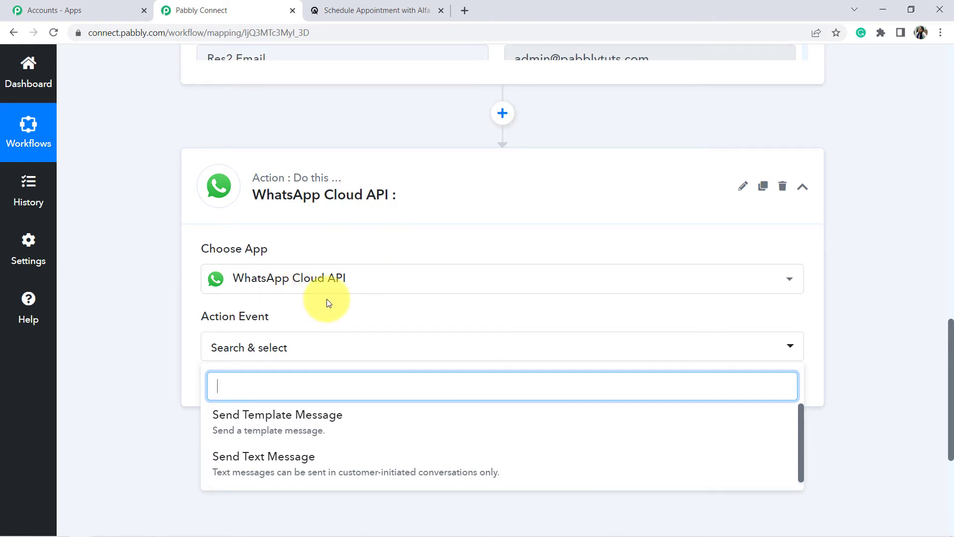
click(238, 425)
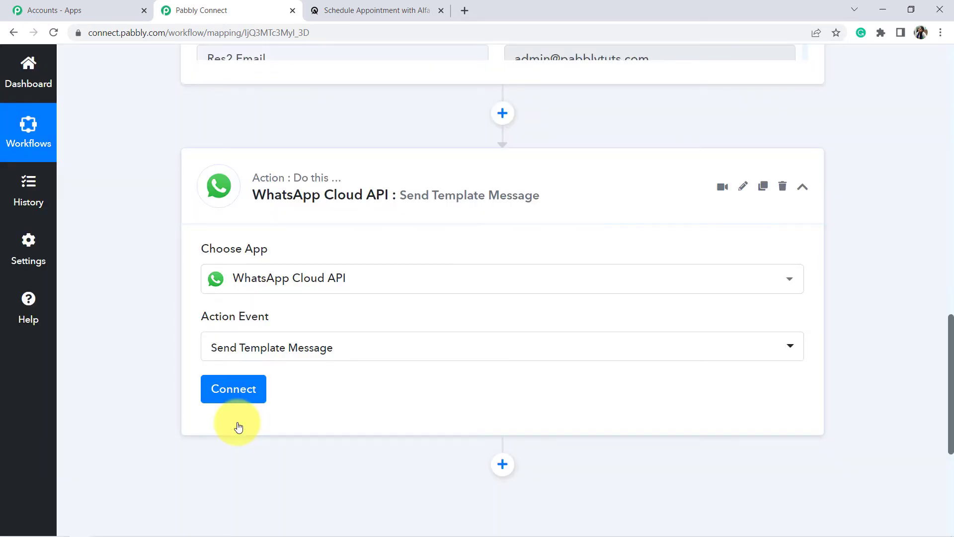
Start adding a new WhatsApp Cloud API connection and bring its token and Phone Number ID fields into view
click(237, 388)
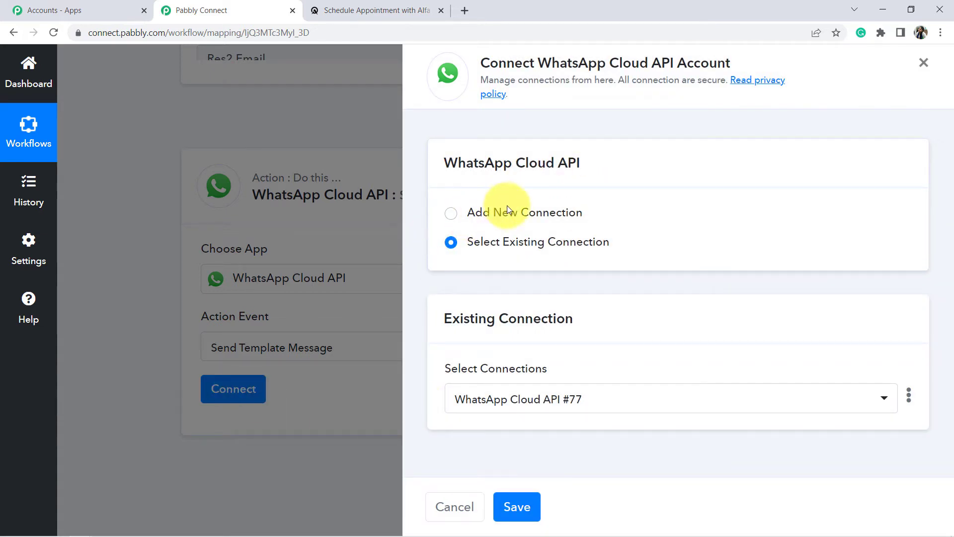
click(511, 209)
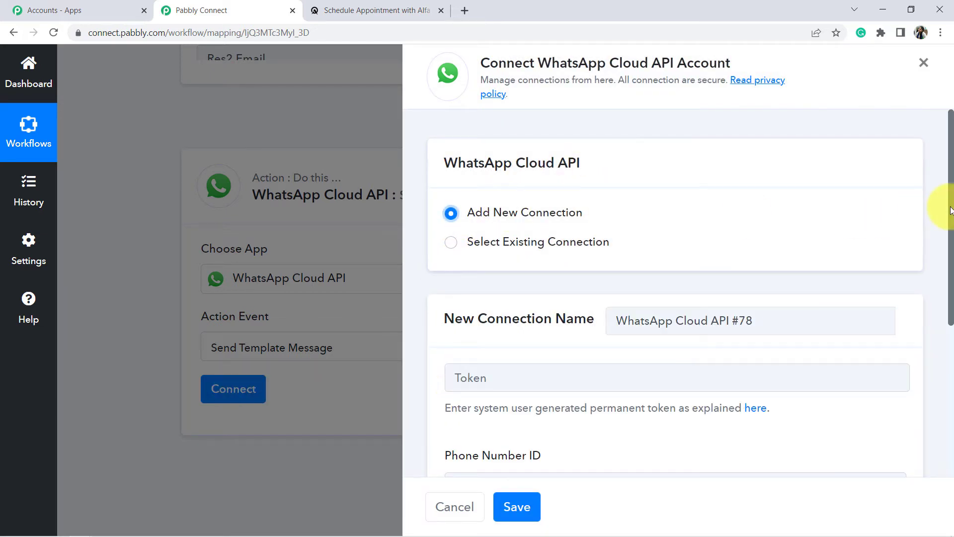
drag(950, 210, 951, 256)
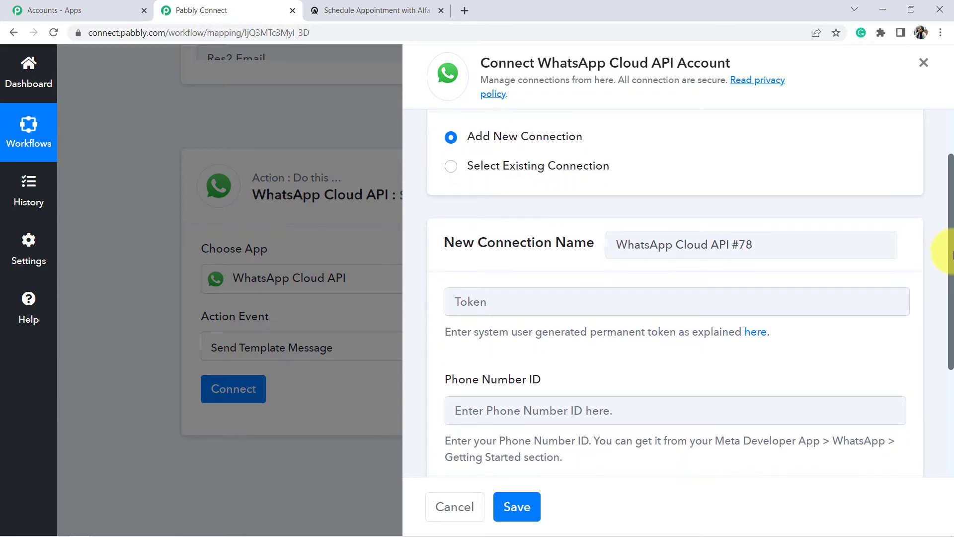
Open developers.facebook.com in a new browser tab
click(465, 11)
text(devel)
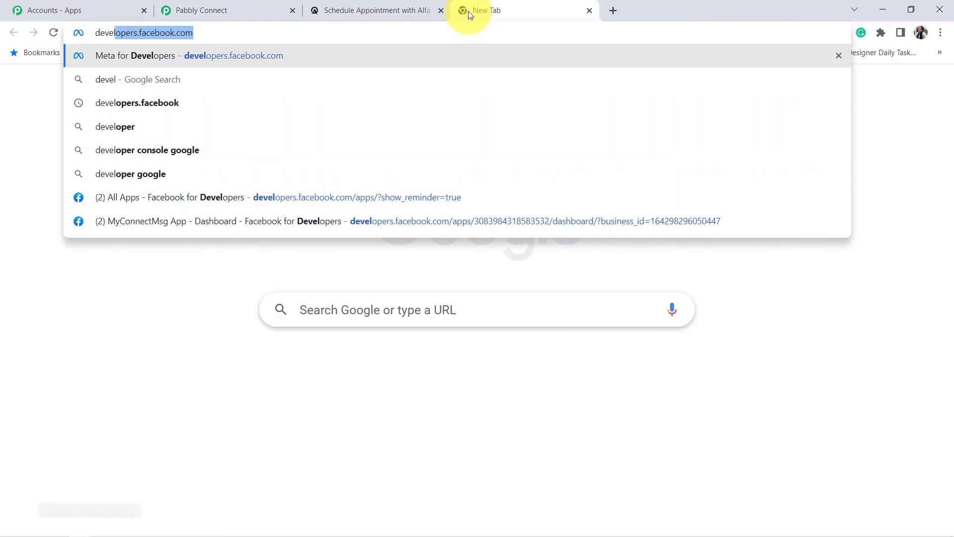
text(opers.face)
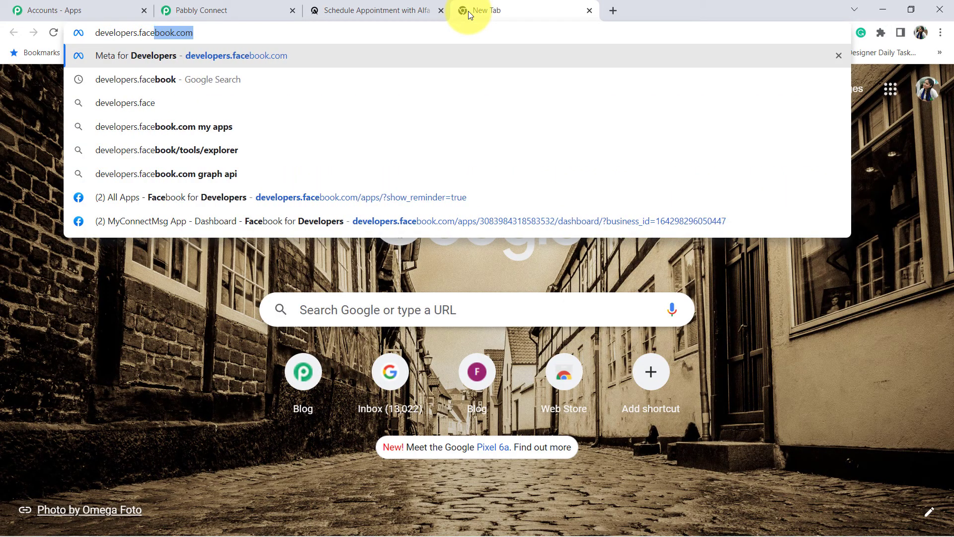
text(book.)
key(Return)
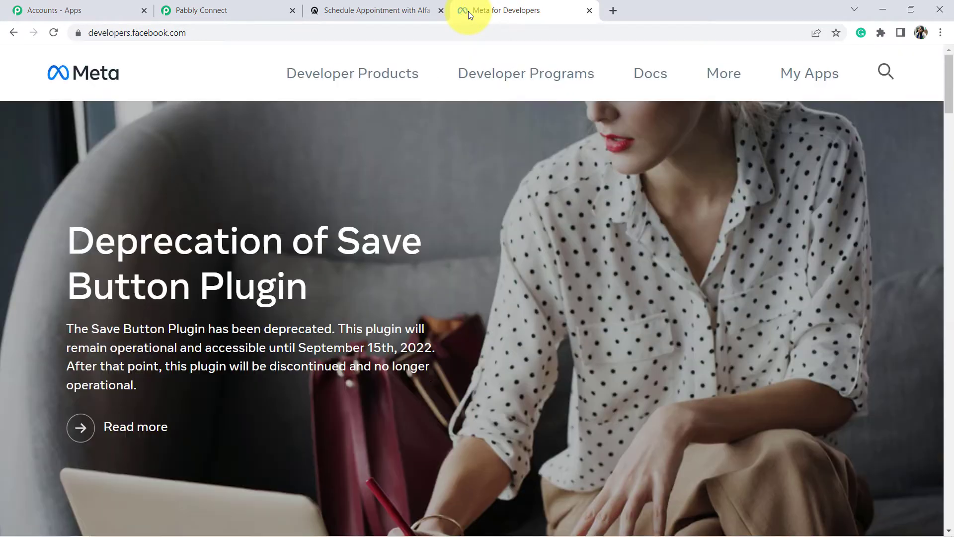
Go to the developer account's own apps and open MyConnectMsg App
click(810, 78)
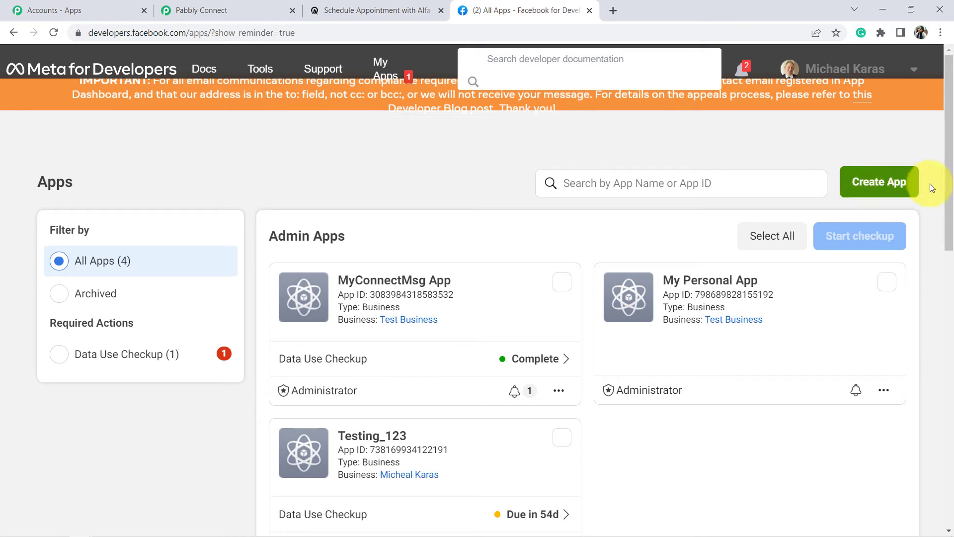
drag(948, 187, 473, 195)
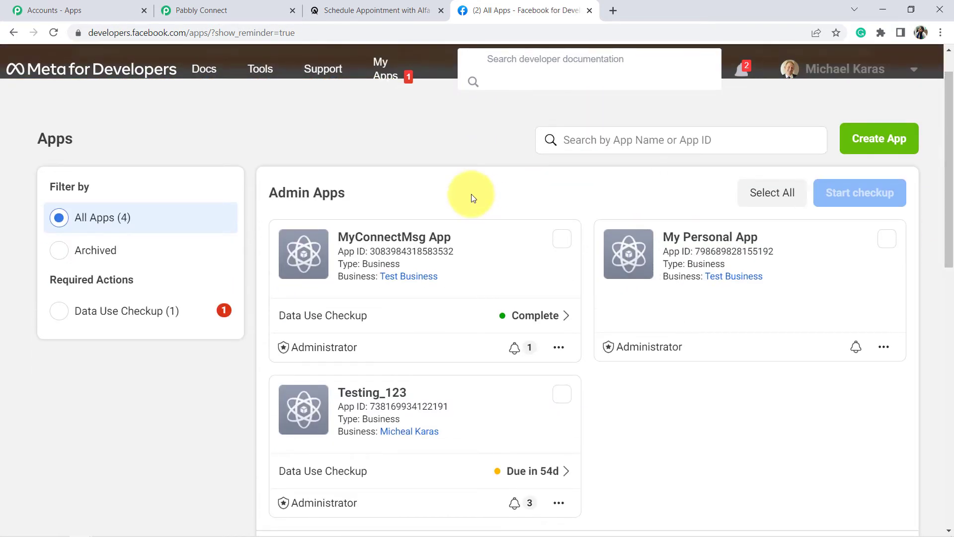
click(387, 240)
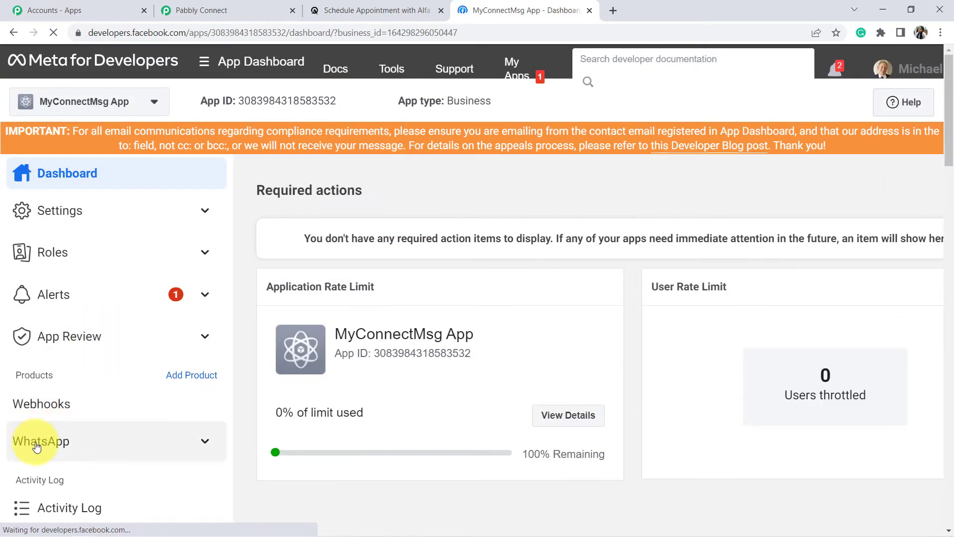
Open the app's WhatsApp Getting Started page and place the Pabbly Connect tab beside it, returning to the connection form
click(37, 446)
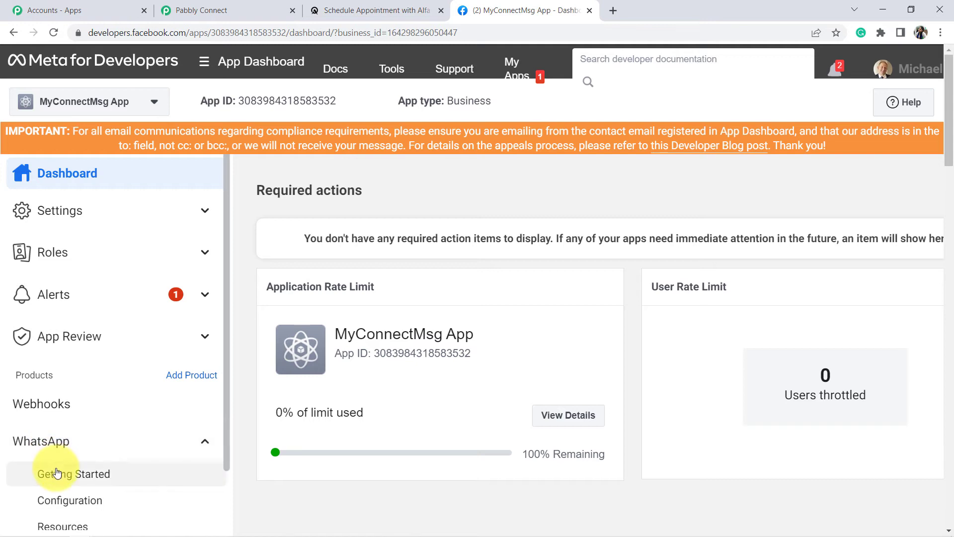
click(56, 472)
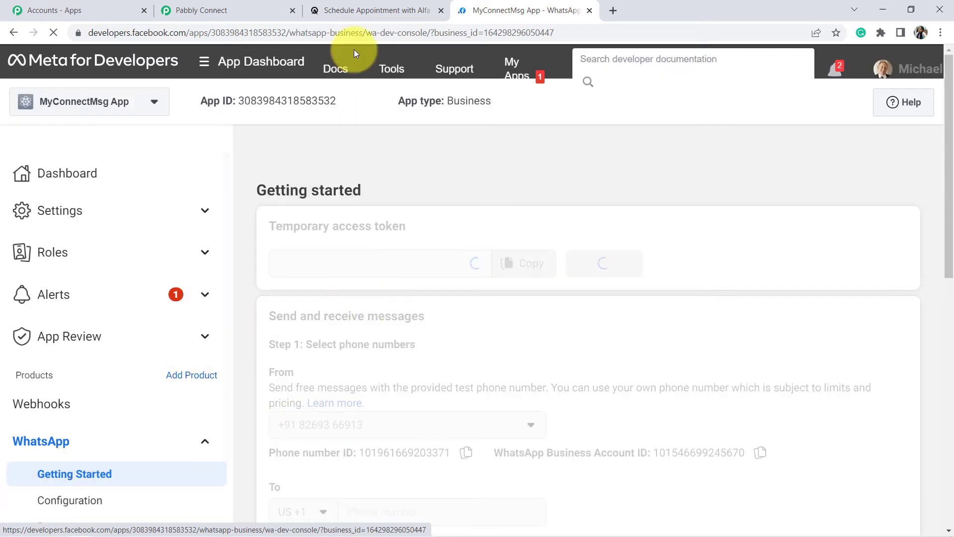
drag(193, 5, 342, 6)
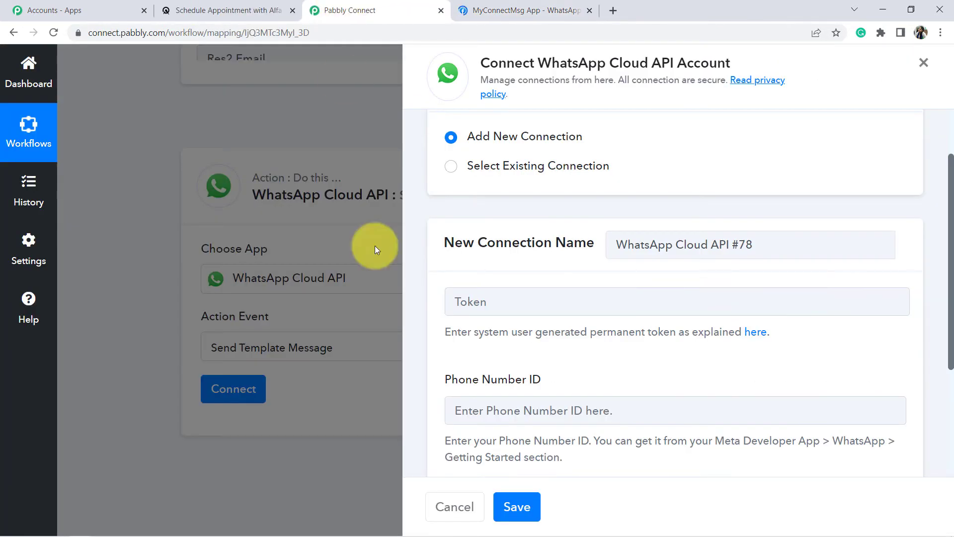
Copy the temporary access token from the Meta Getting Started page and paste it into the Pabbly Connect connection's Token field
click(506, 8)
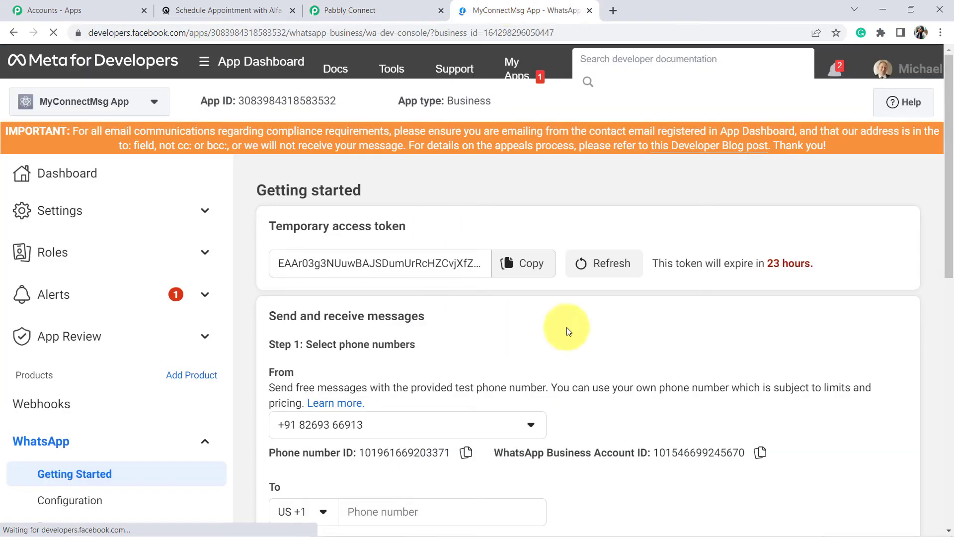
click(524, 263)
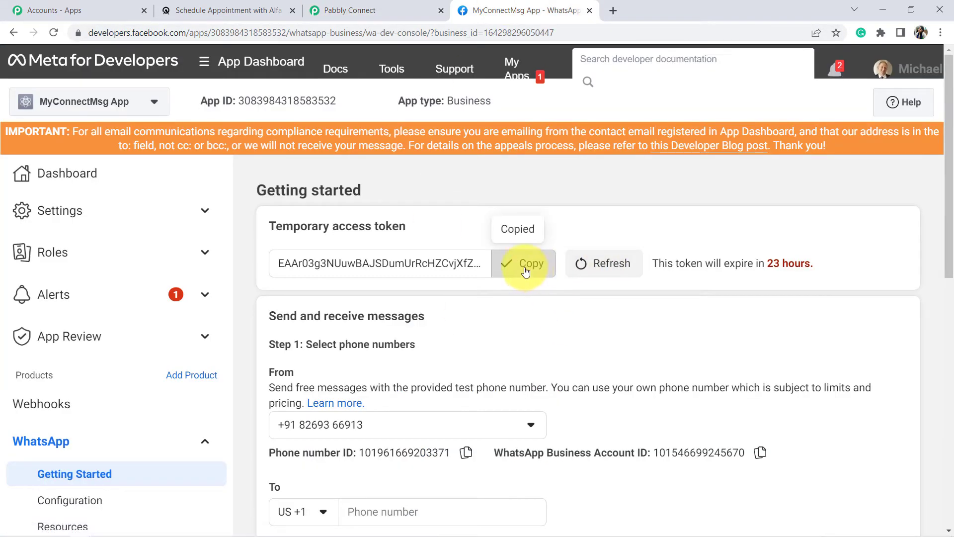
click(361, 5)
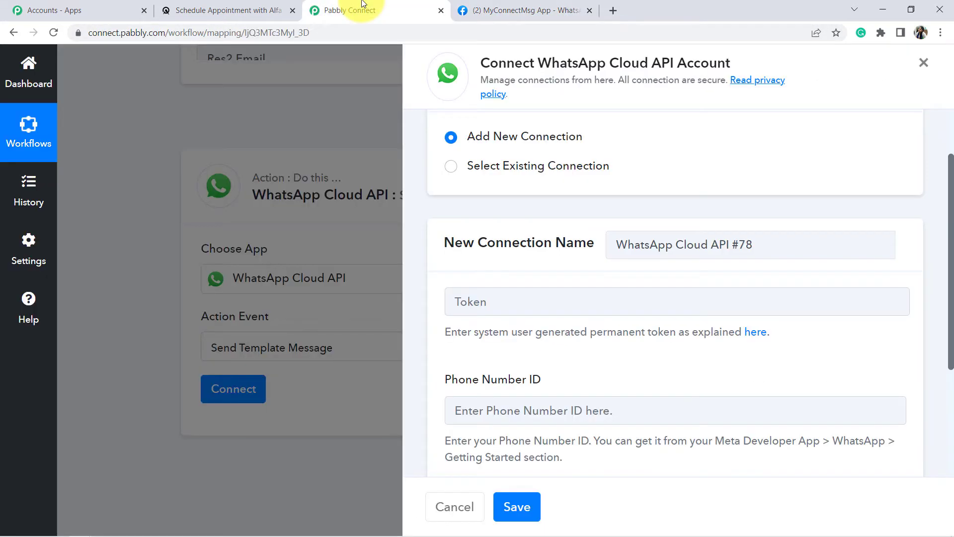
click(480, 302)
key(ctrl+v)
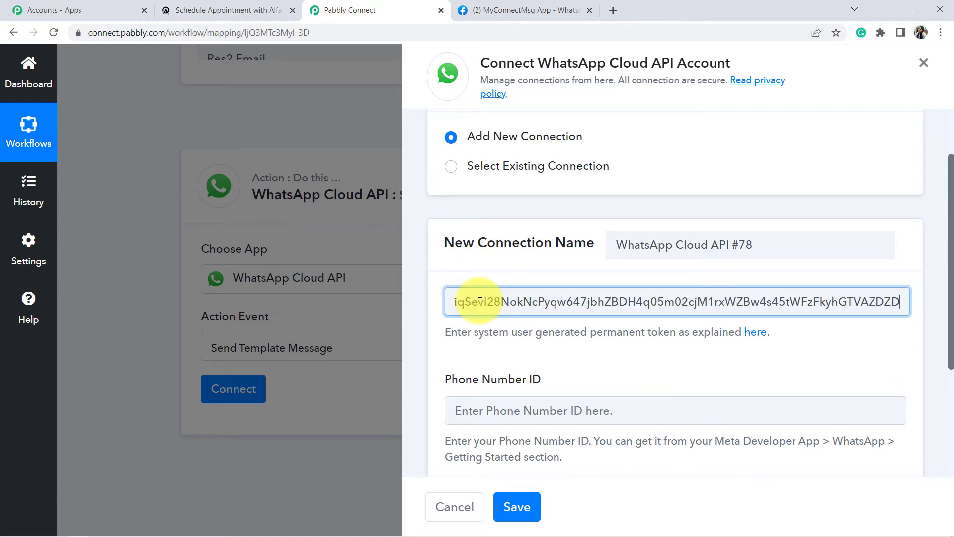
Examine the temporary access token's expiry notice on the Meta page and the permanent token guidance in the Pabbly Connect connection form
click(485, 10)
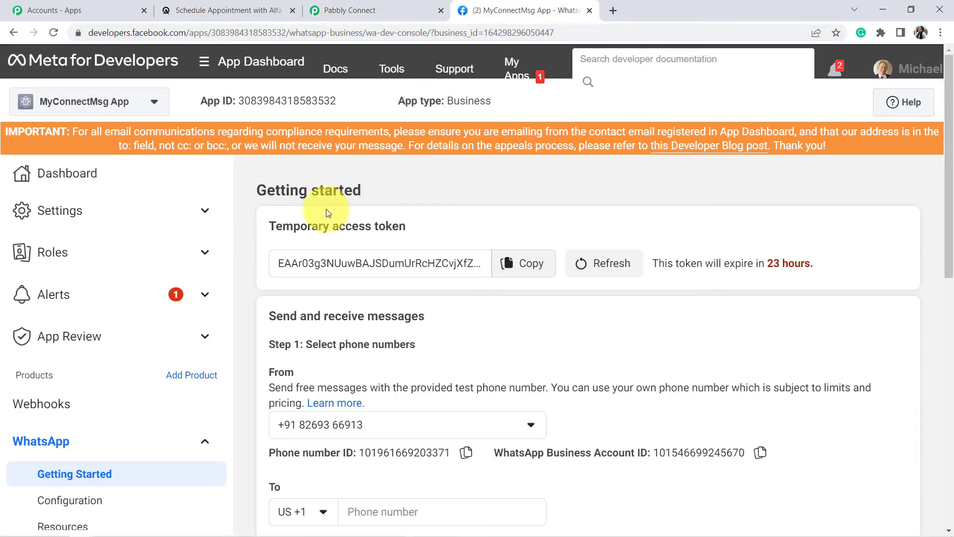
drag(289, 228, 416, 222)
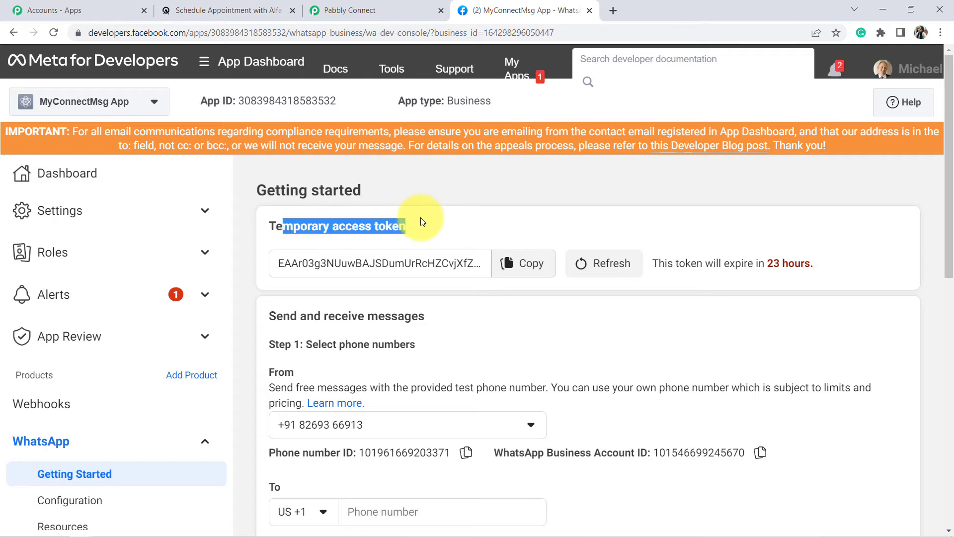
drag(707, 258, 820, 261)
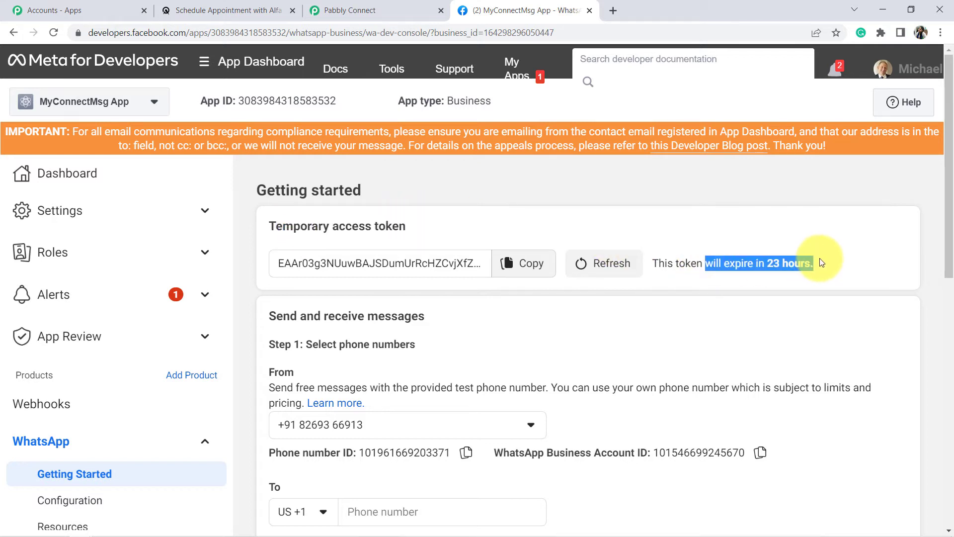
click(768, 264)
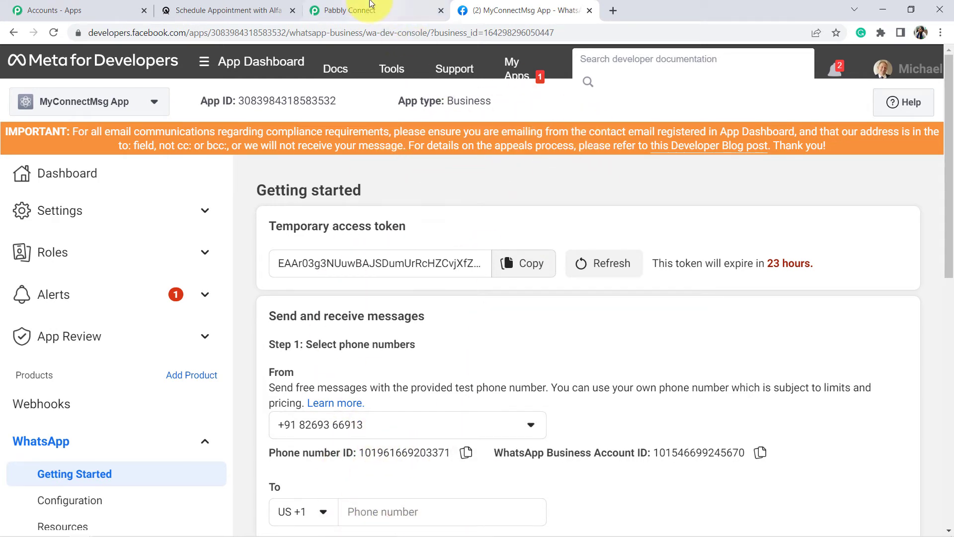
mouse_move(370, 4)
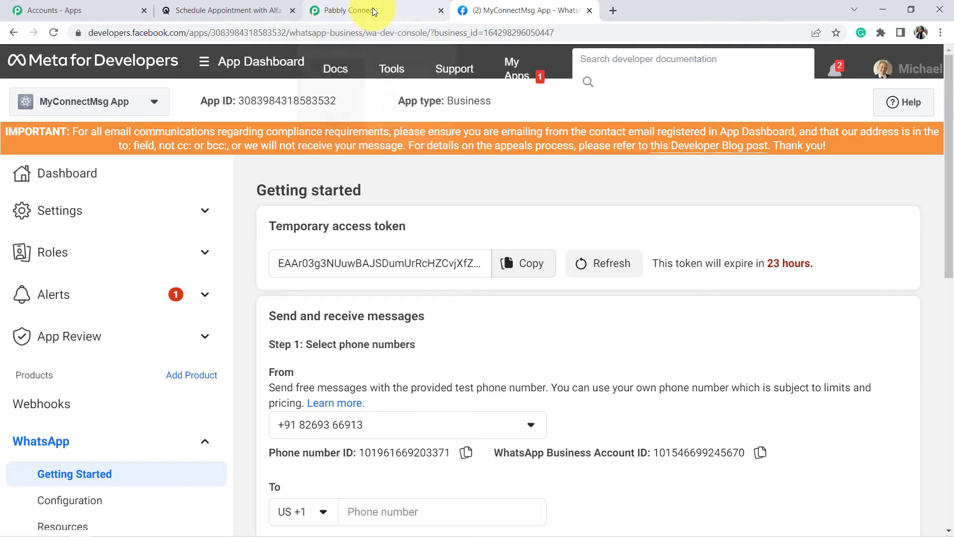
click(371, 7)
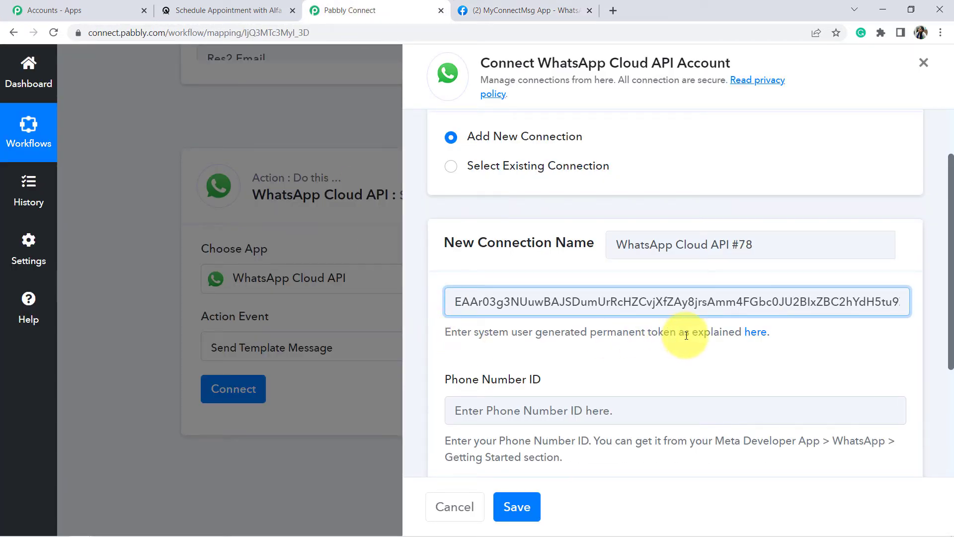
drag(670, 332, 797, 336)
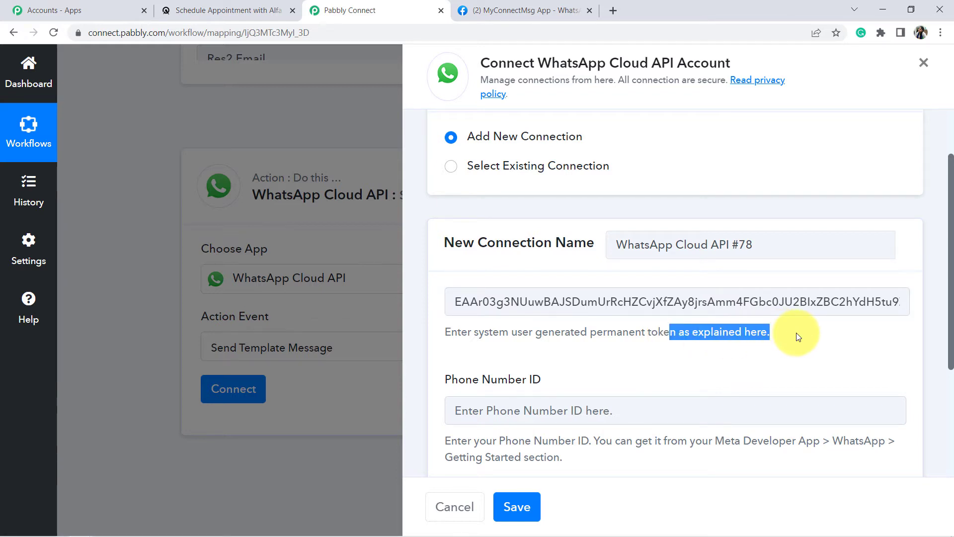
click(681, 332)
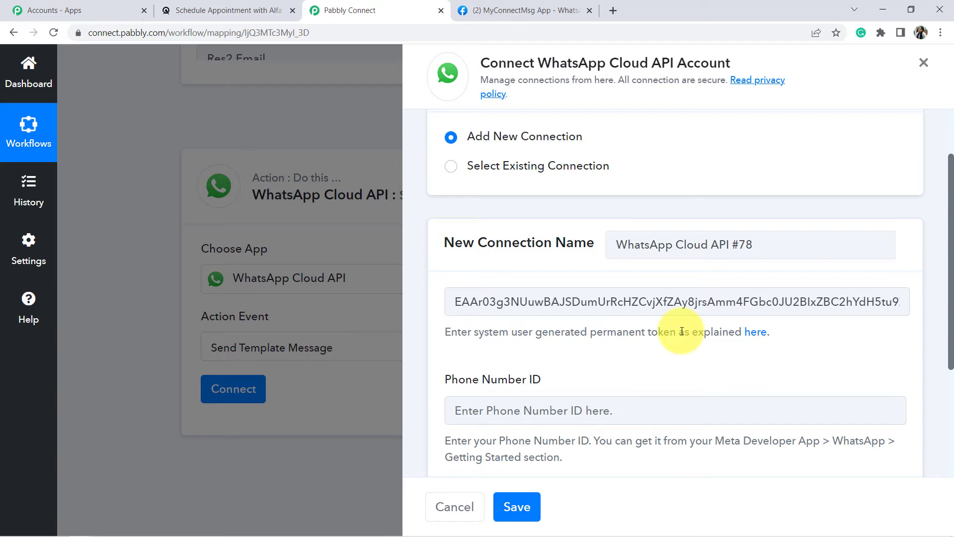
Copy the Phone Number ID from the Meta Getting Started page into the connection form's Phone Number ID field
click(517, 10)
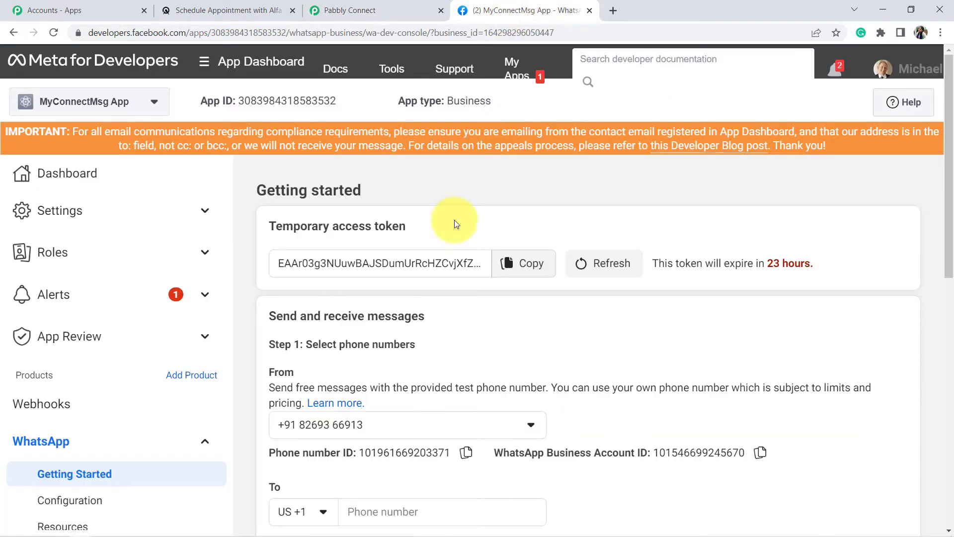
click(474, 454)
click(357, 9)
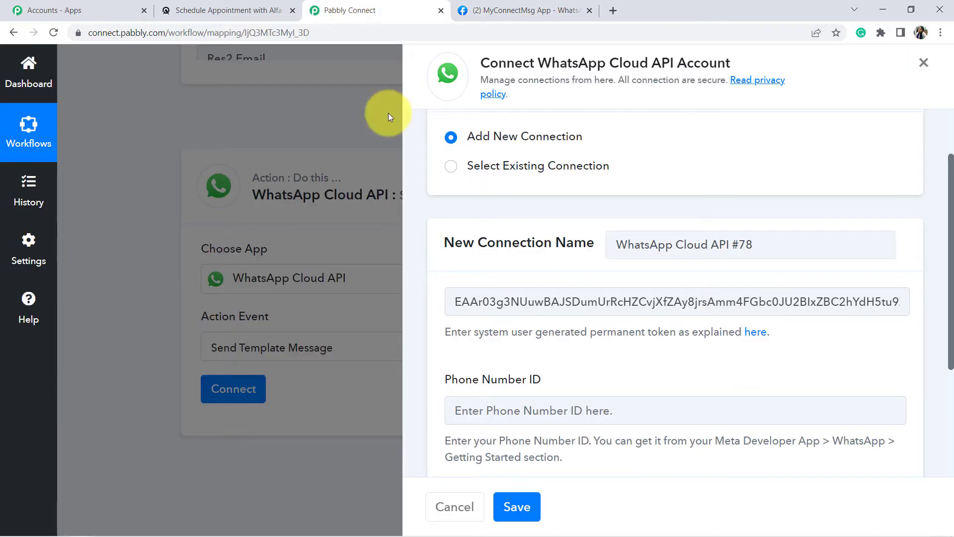
click(503, 408)
key(ctrl+v)
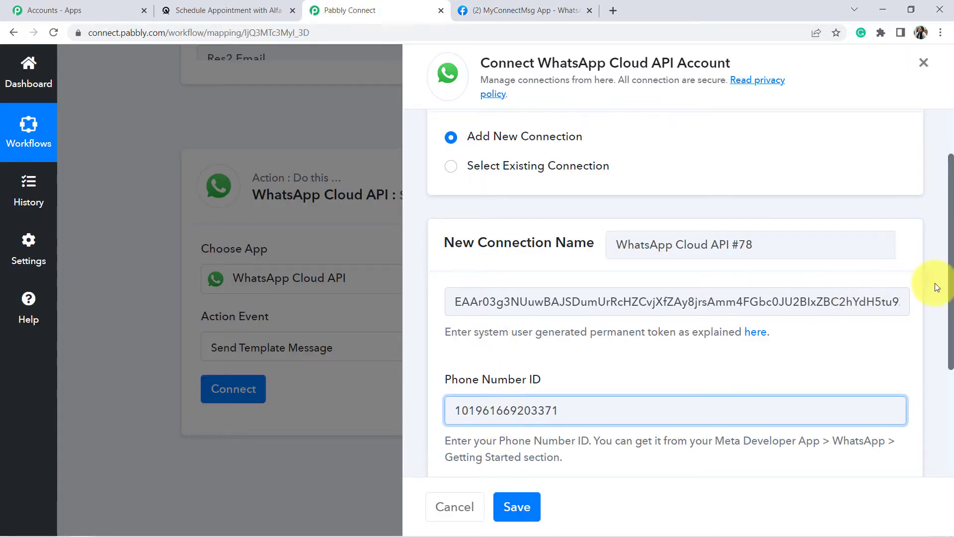
Copy the WhatsApp Business Account ID from the Meta page into its field in the connection form and save the connection
drag(951, 283, 950, 375)
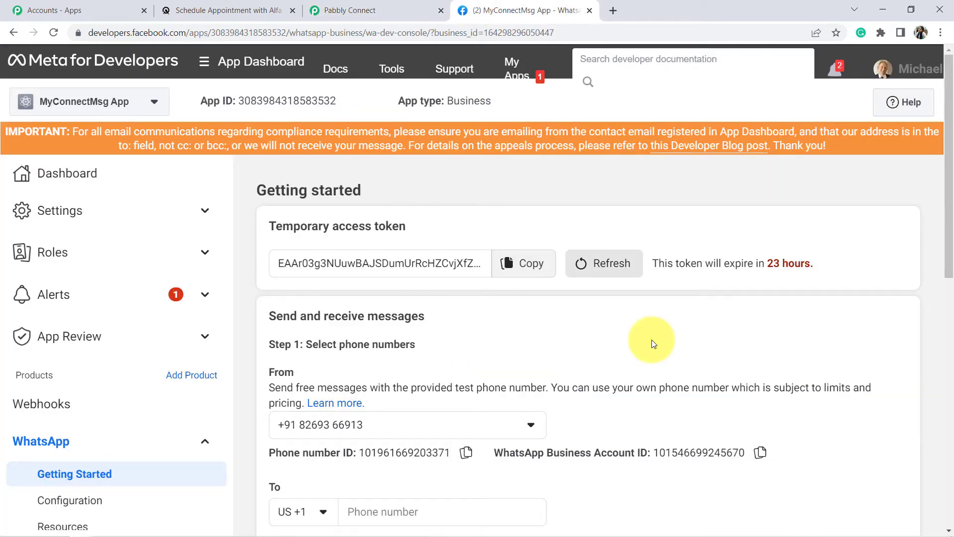
click(460, 5)
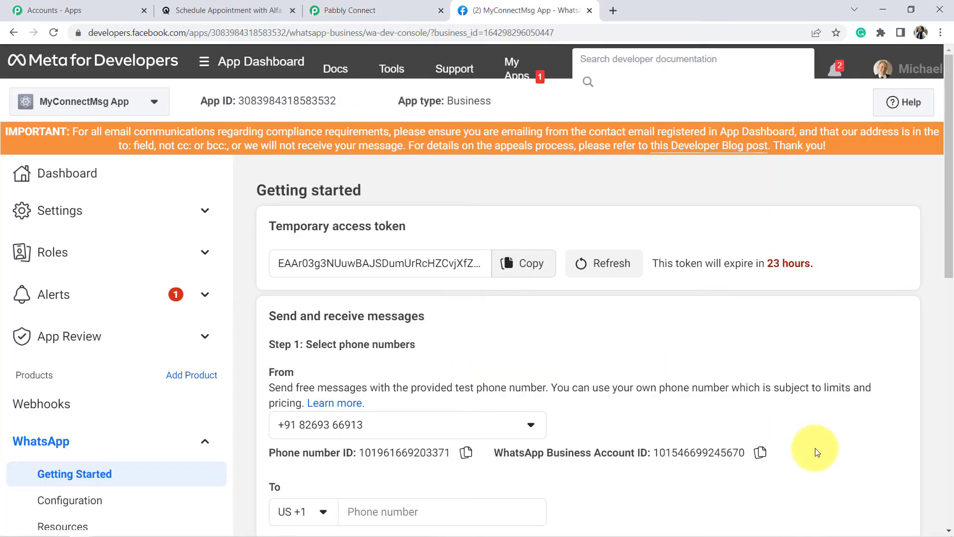
click(758, 457)
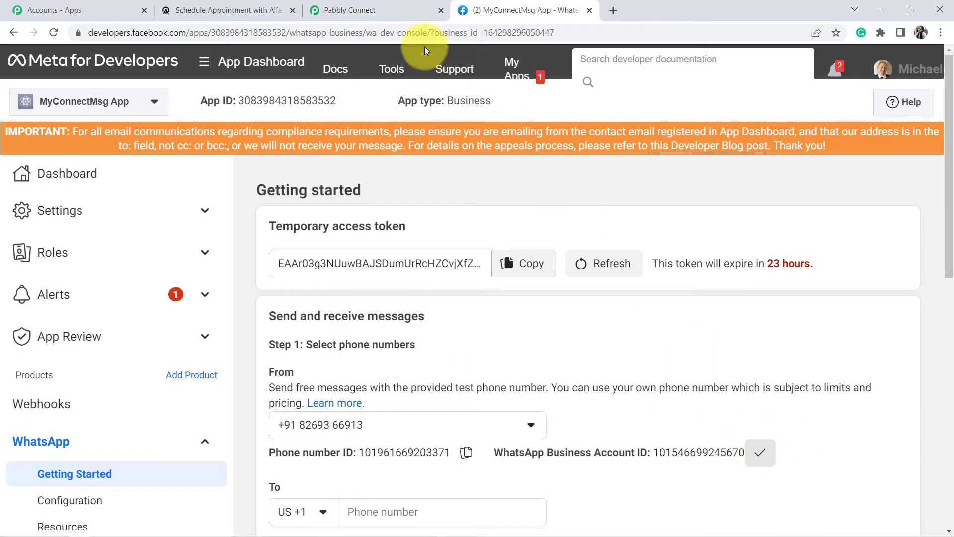
click(385, 5)
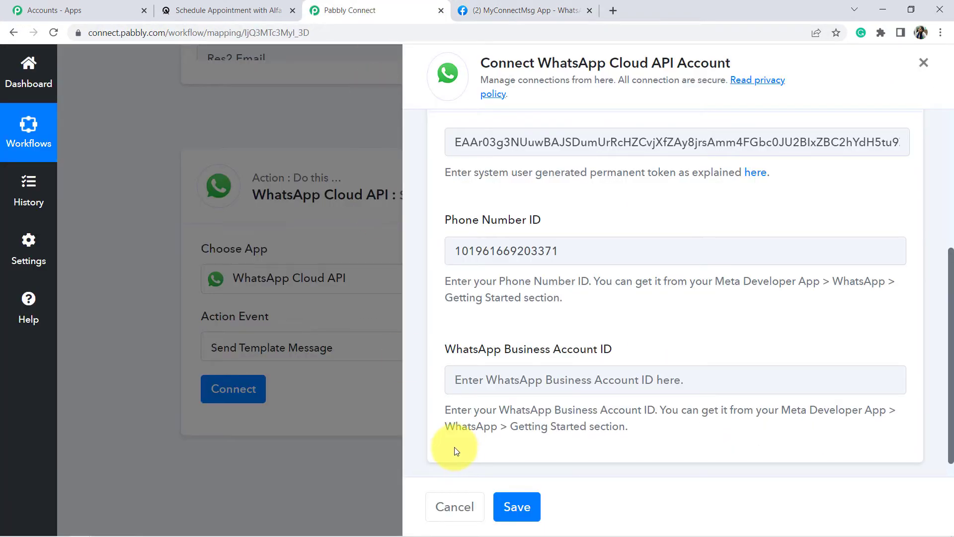
click(541, 381)
key(ctrl+v)
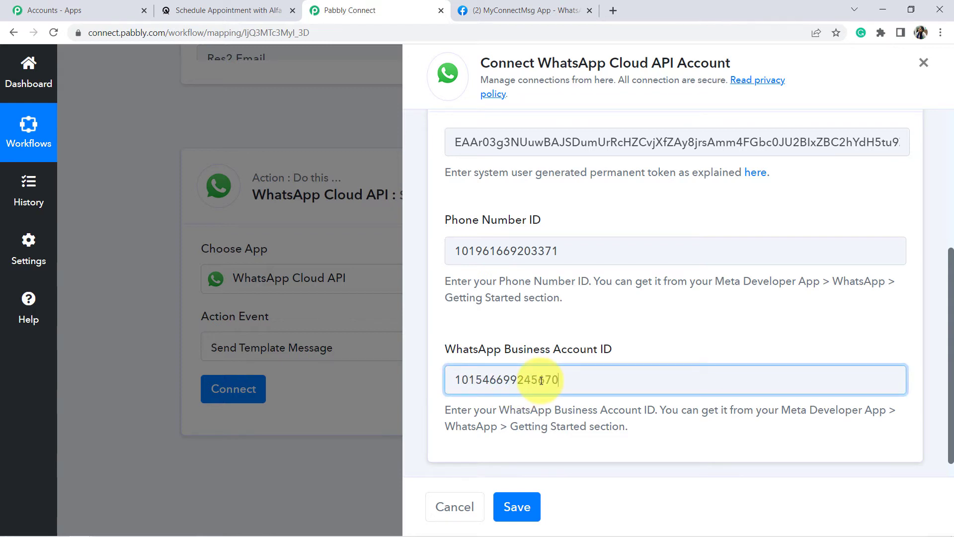
click(515, 515)
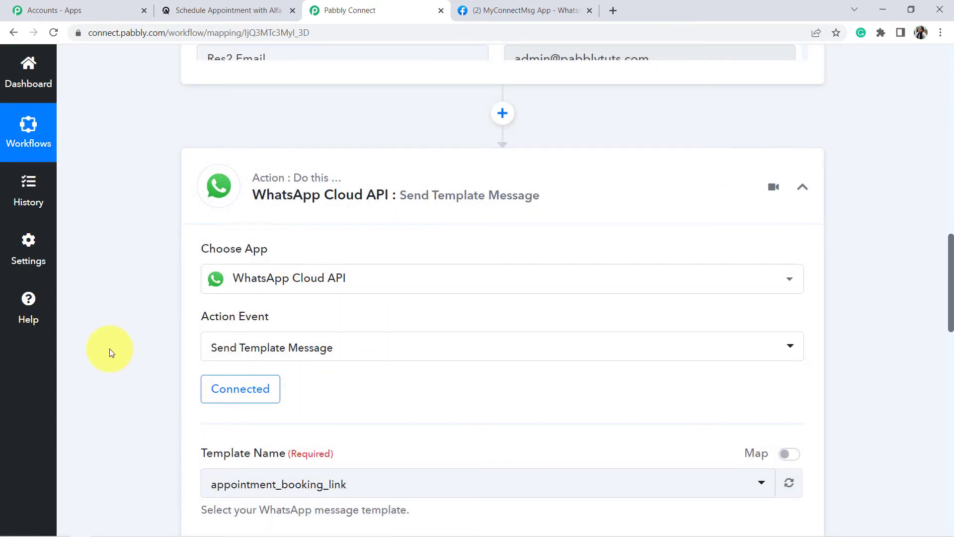
Review the Send Template Message action's setup fields, especially the required Template Name
scroll(109, 347, down, 6)
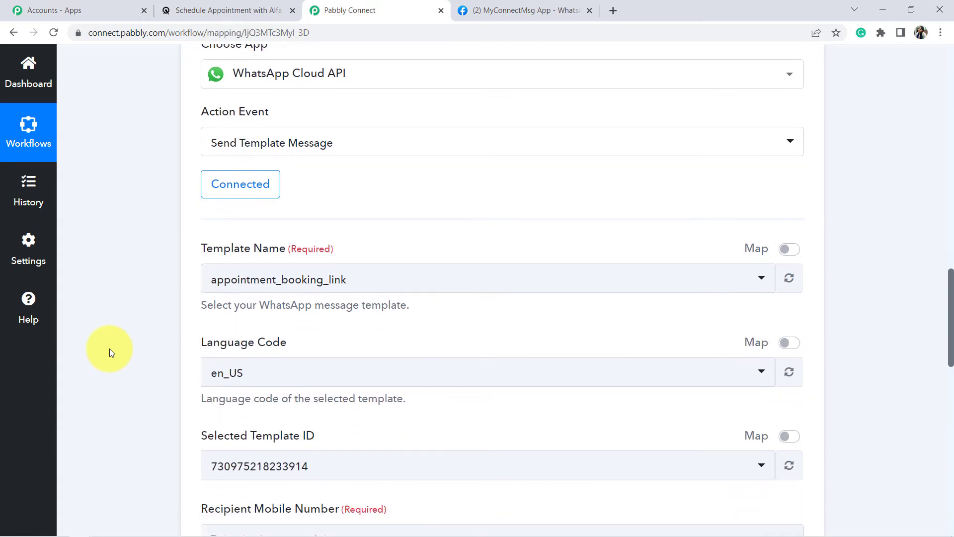
scroll(109, 348, down, 1)
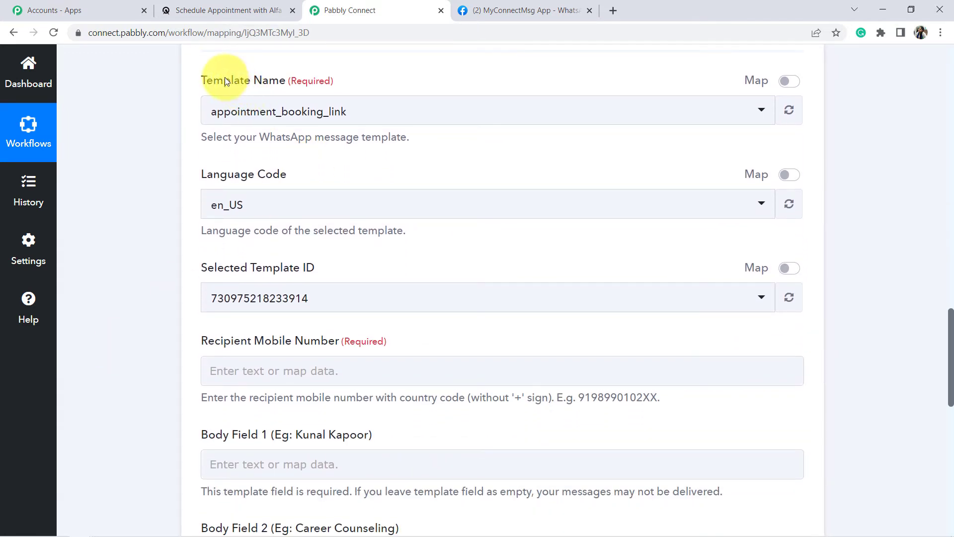
drag(224, 79, 328, 74)
click(289, 78)
scroll(289, 77, up, 2)
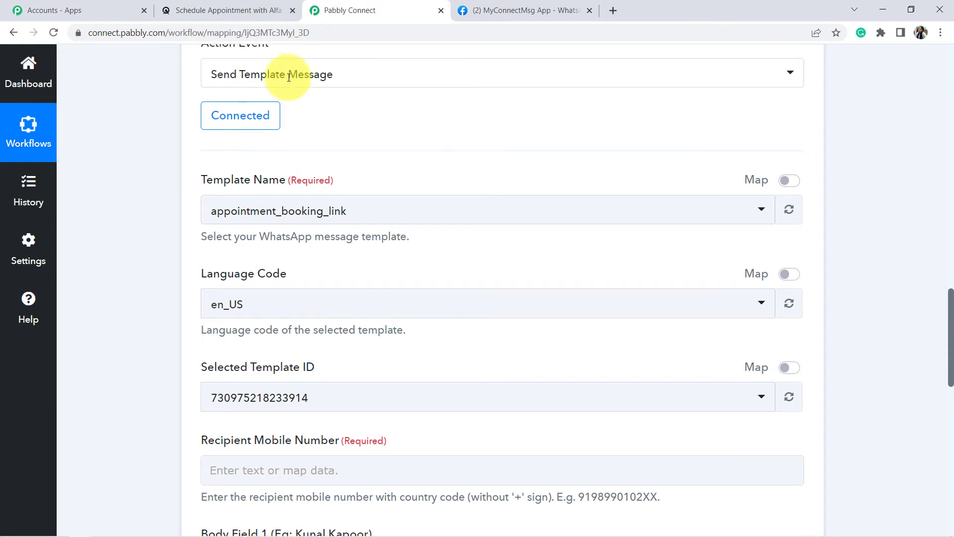
drag(224, 182, 329, 182)
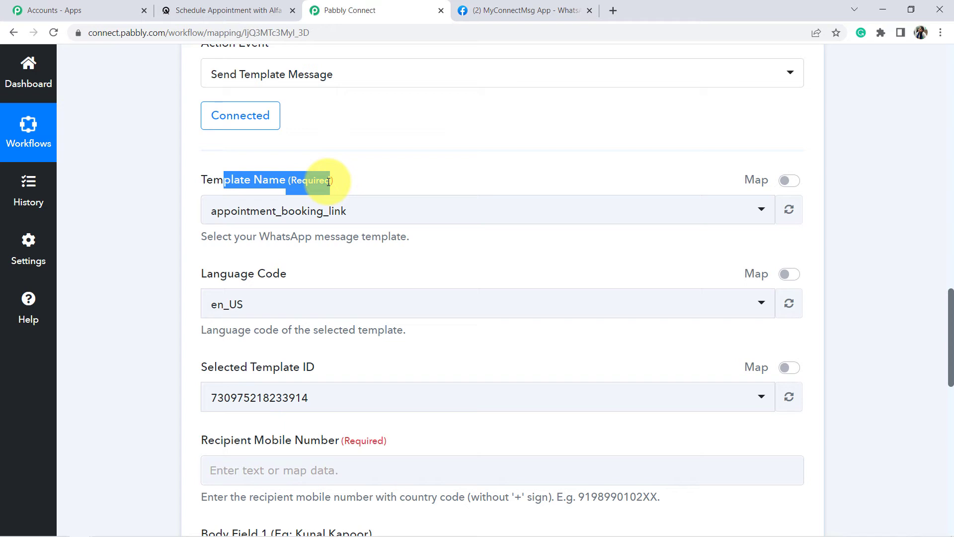
click(297, 180)
Switch to the Meta Getting Started page and open the message templates page linked under Step 2: Send messages with the API
click(495, 7)
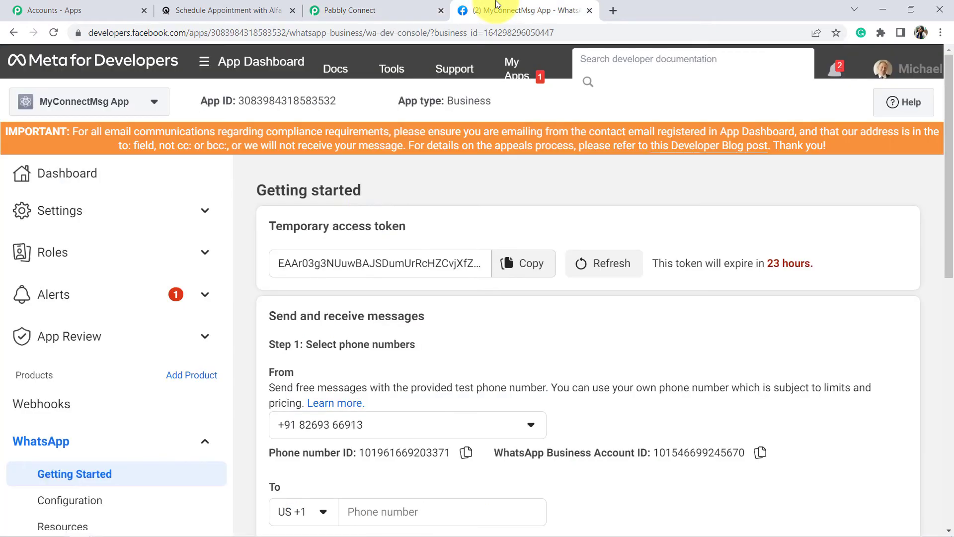
scroll(463, 216, down, 1)
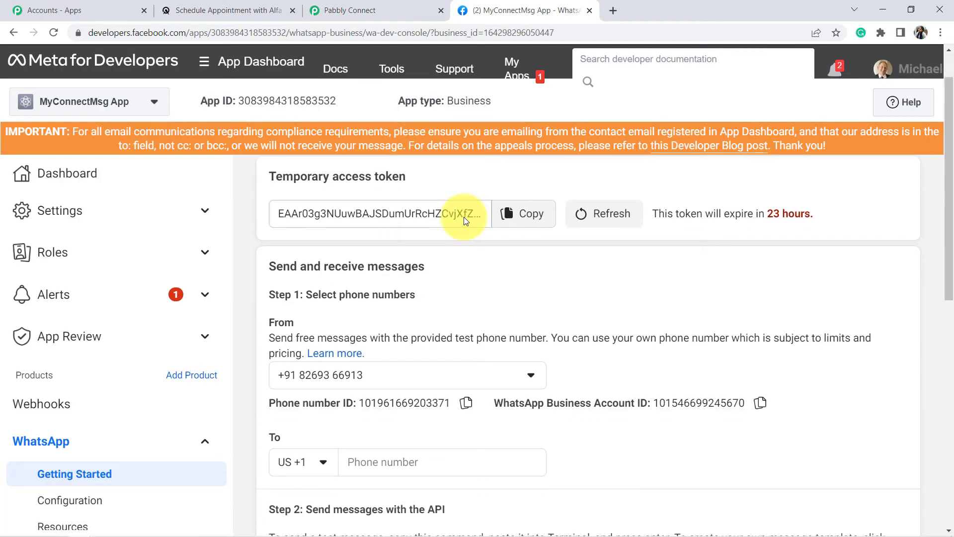
scroll(463, 217, down, 4)
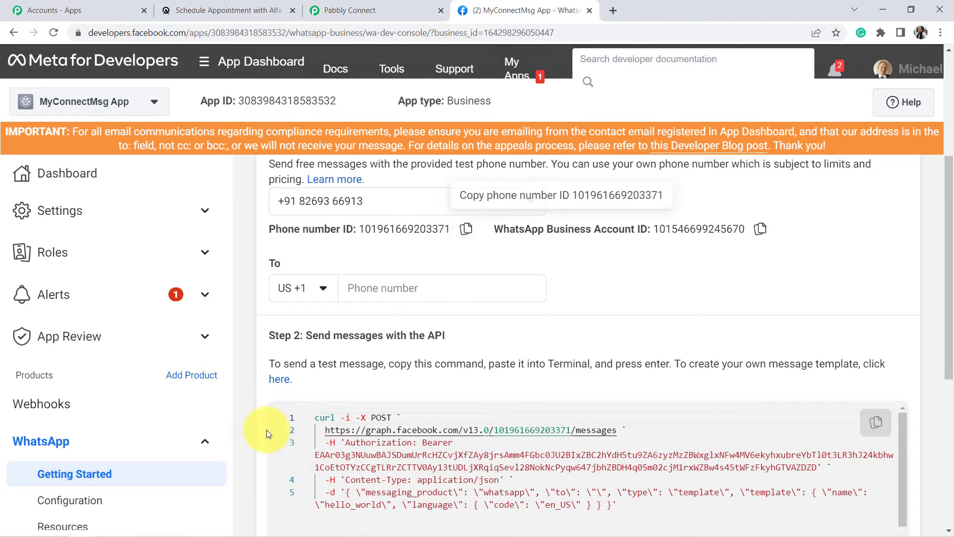
drag(285, 335, 426, 332)
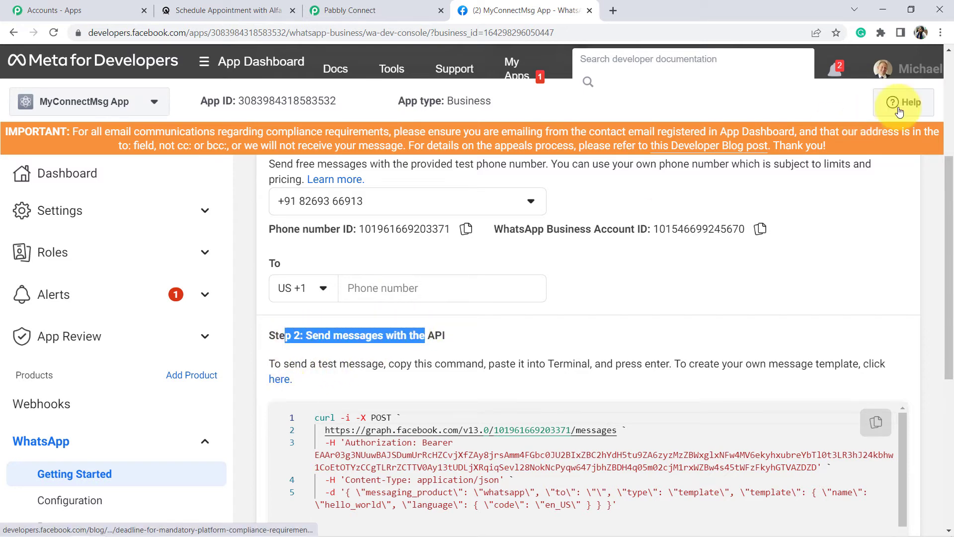
click(941, 32)
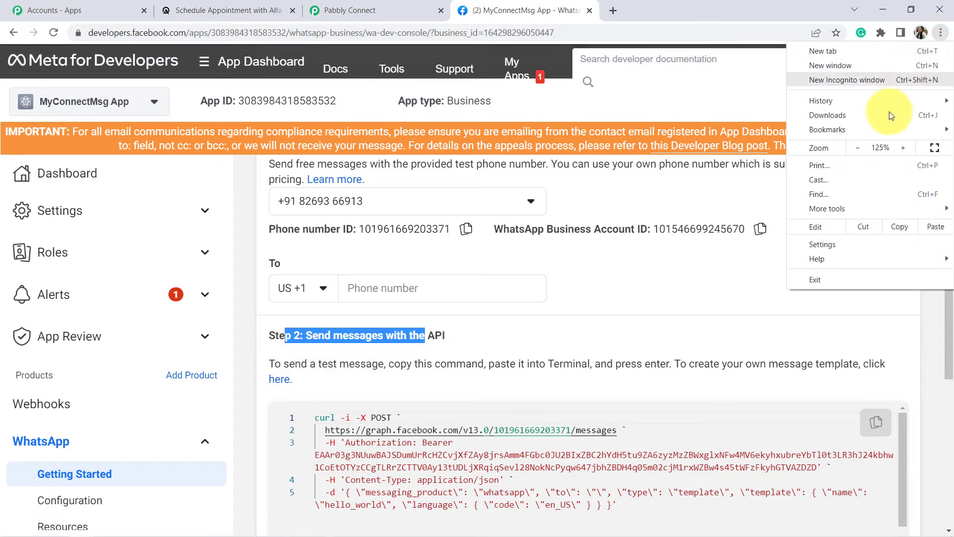
click(857, 147)
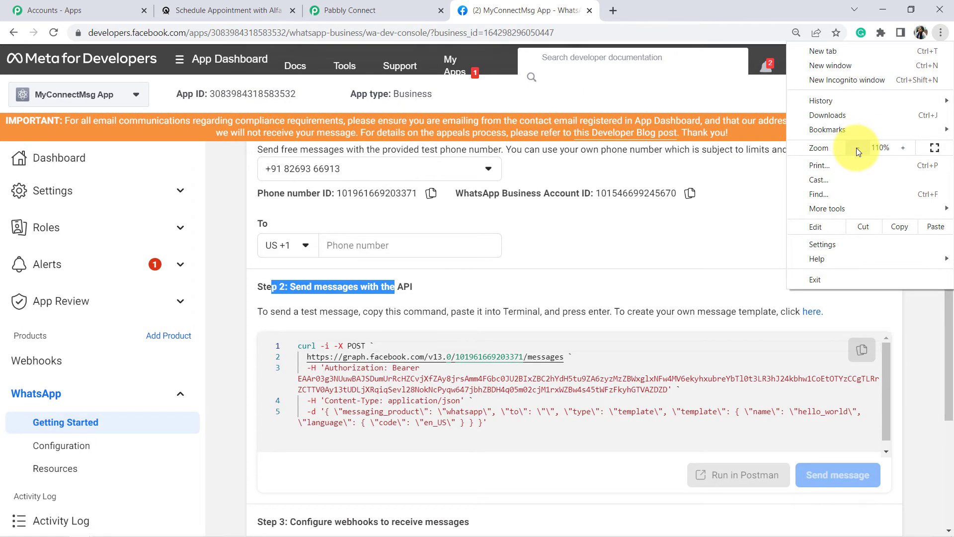
click(856, 147)
click(745, 195)
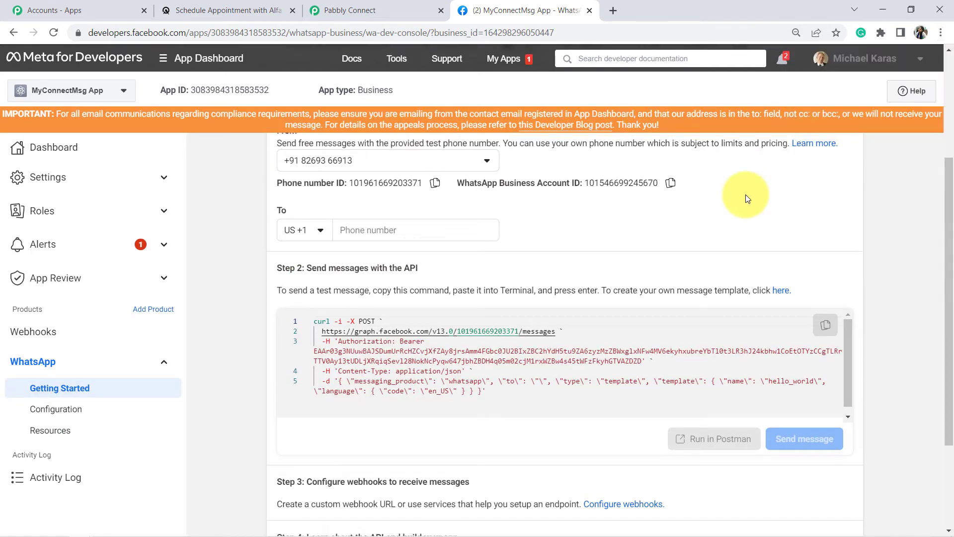
scroll(746, 195, up, 3)
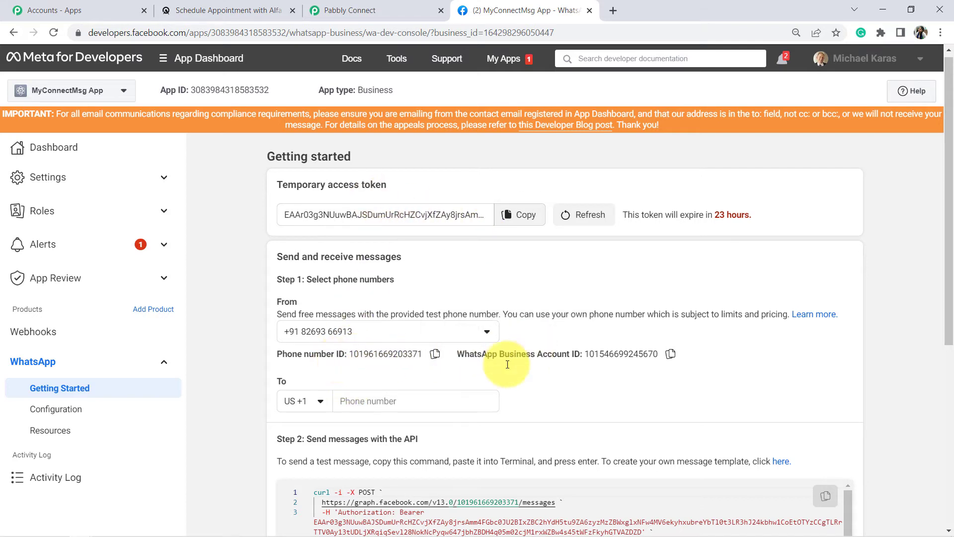
drag(282, 441, 341, 440)
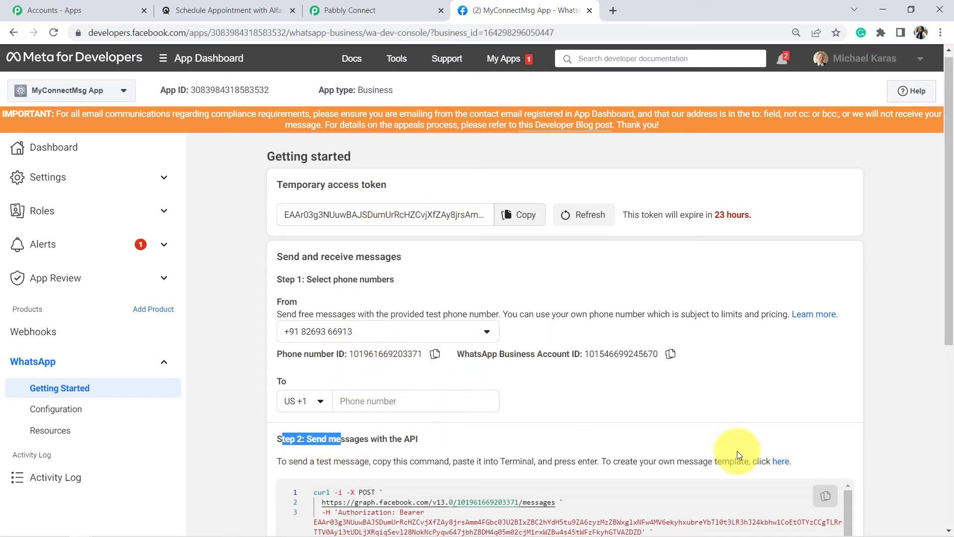
click(780, 462)
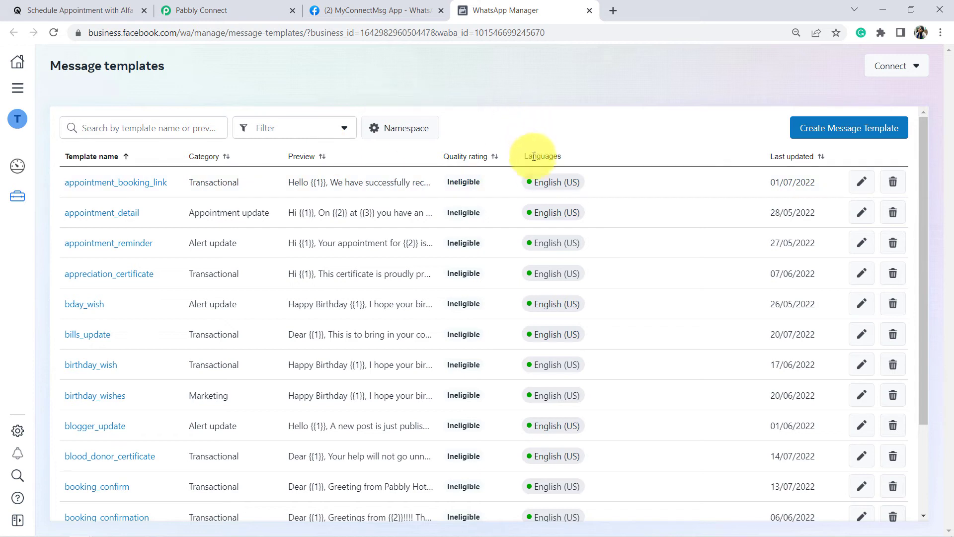
Search the message templates for "appo" and open the appointment_detail template
mouse_move(542, 176)
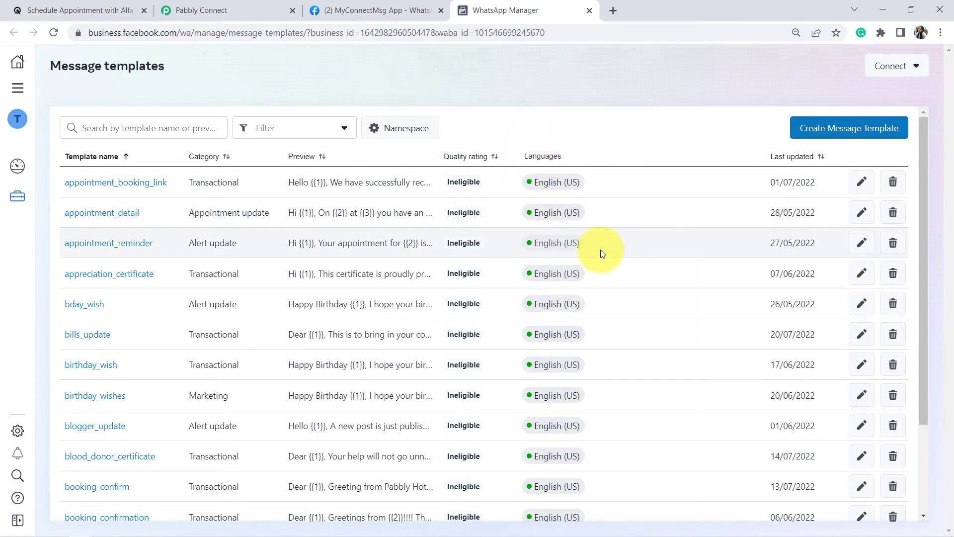
click(175, 129)
text(appo)
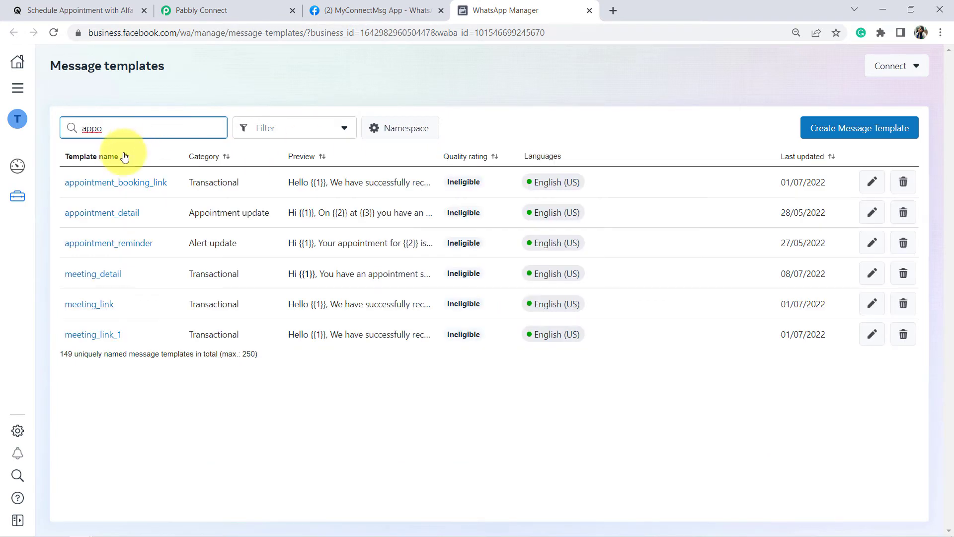
click(113, 213)
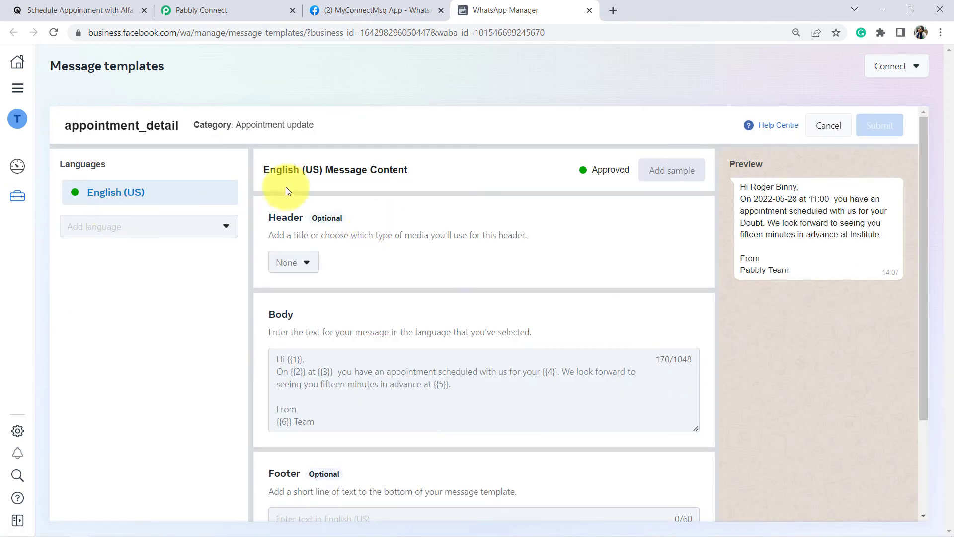
Examine the appointment_detail template's header, message preview and numbered placeholders in the body text
drag(279, 218, 326, 248)
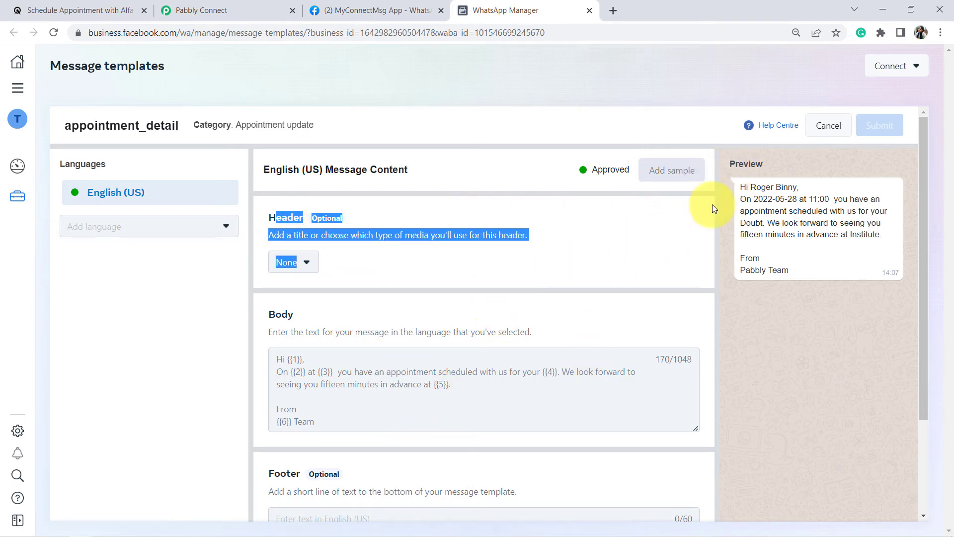
drag(748, 184, 778, 254)
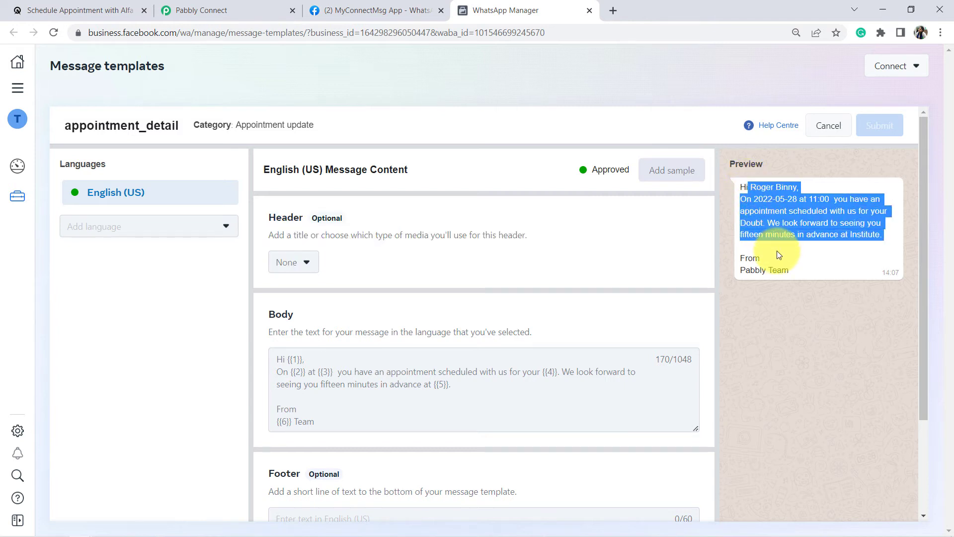
click(508, 320)
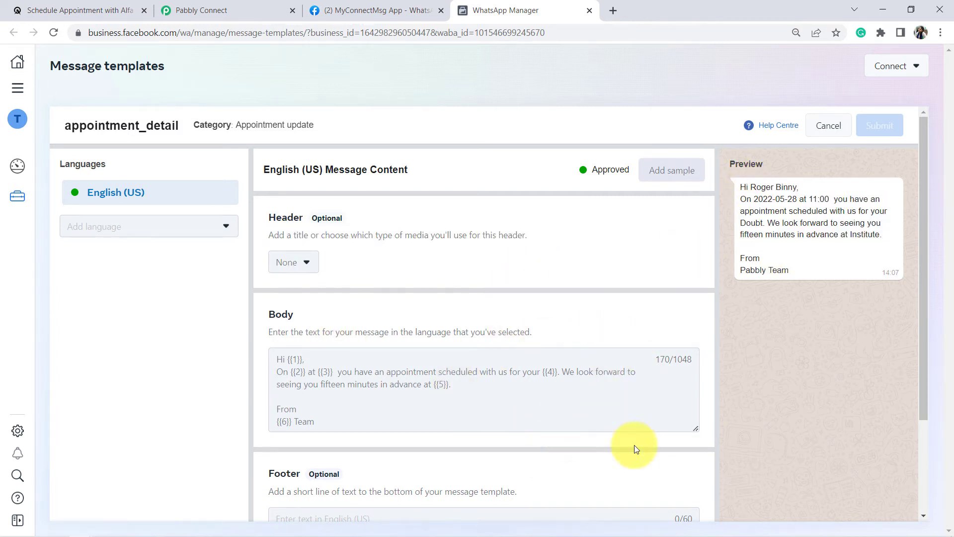
drag(695, 431, 688, 441)
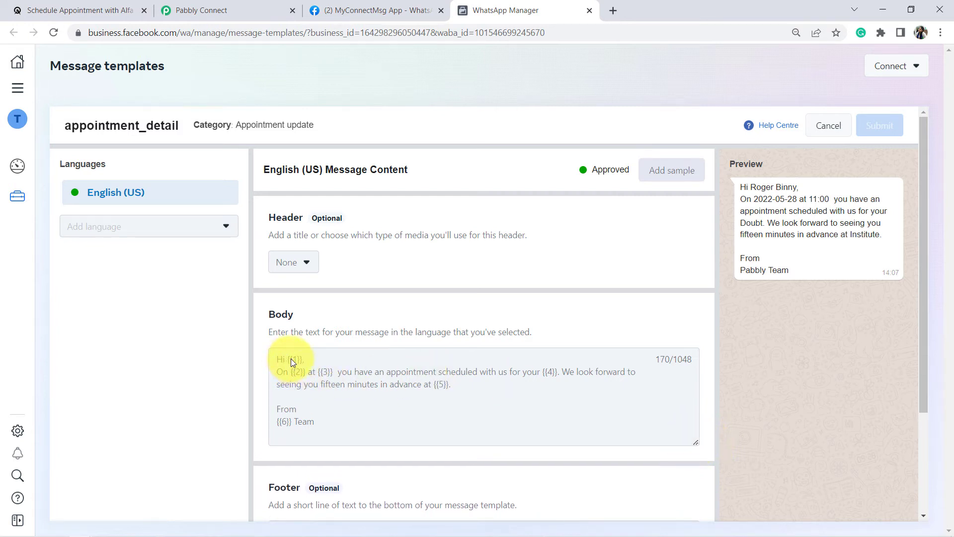
drag(290, 359, 300, 360)
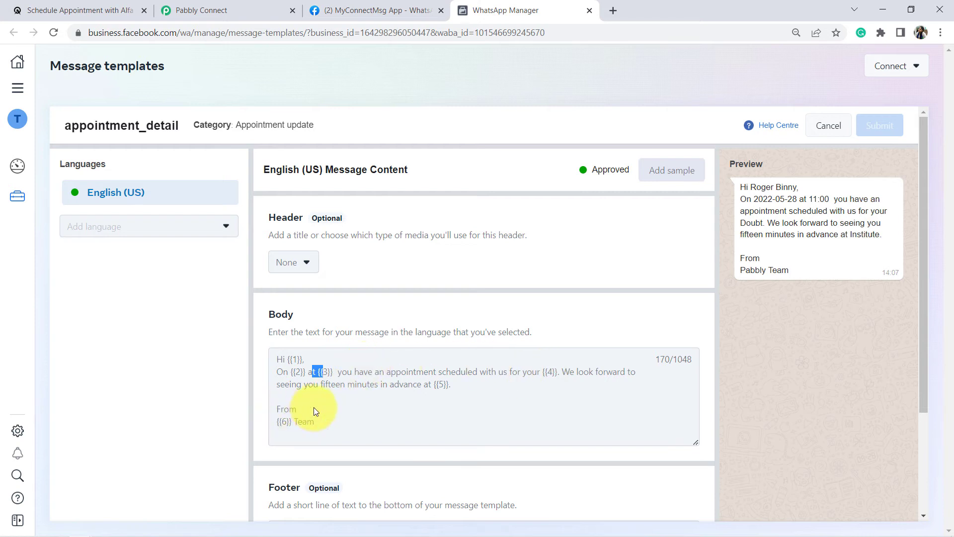
drag(287, 359, 331, 447)
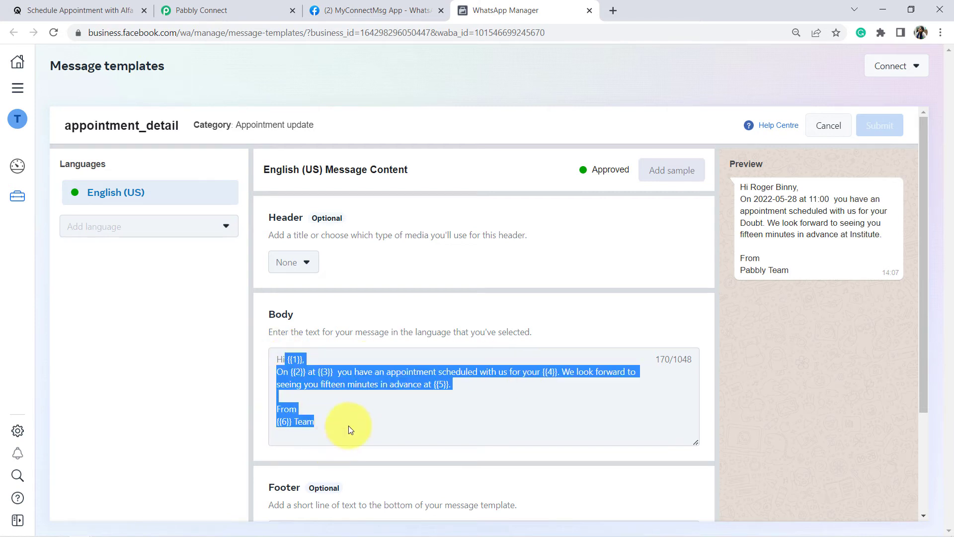
click(377, 377)
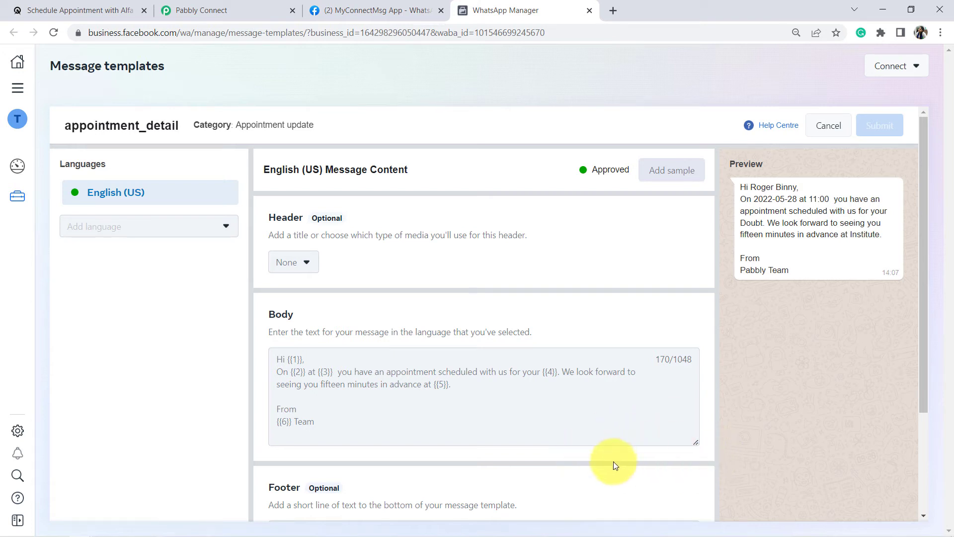
drag(557, 437, 288, 359)
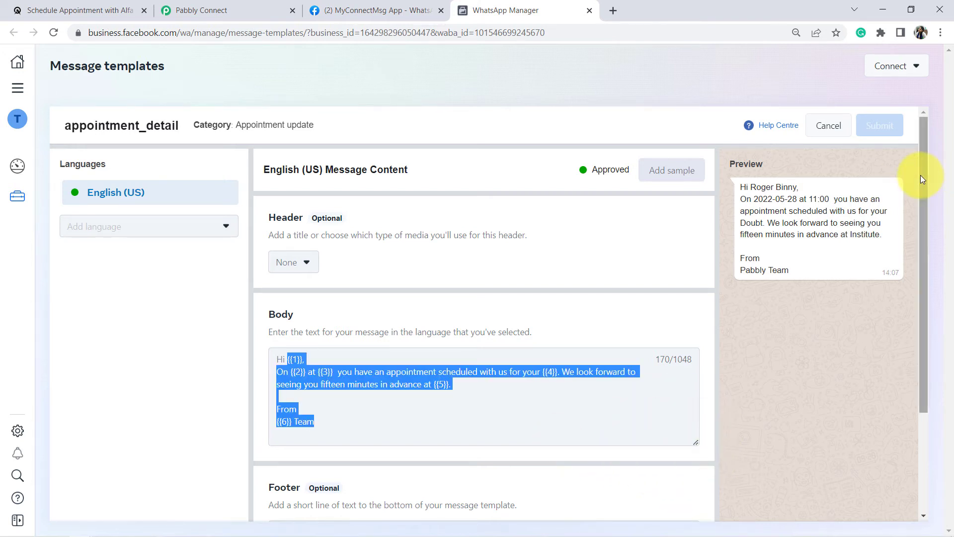
Examine the template's optional footer, buttons and header sections, and close it without changes
drag(920, 175, 929, 303)
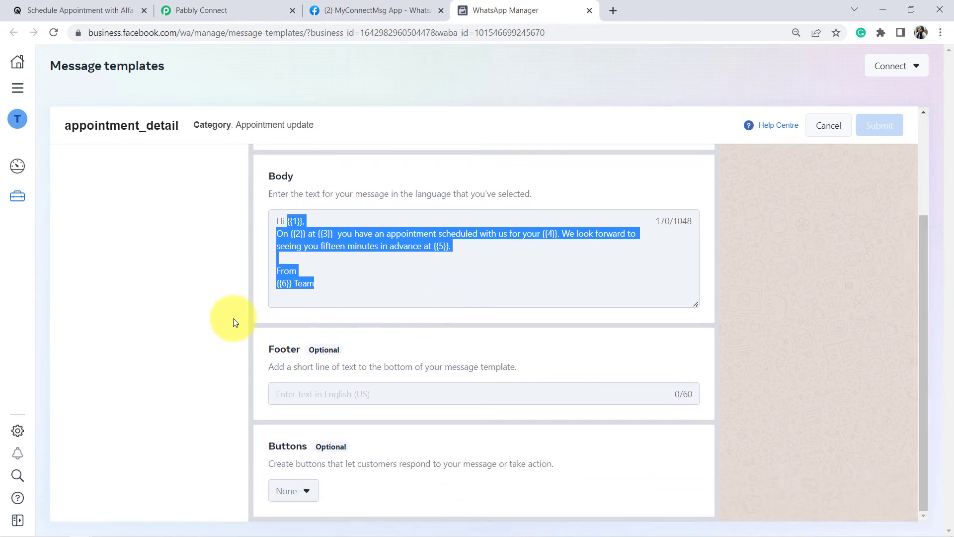
drag(280, 348, 341, 365)
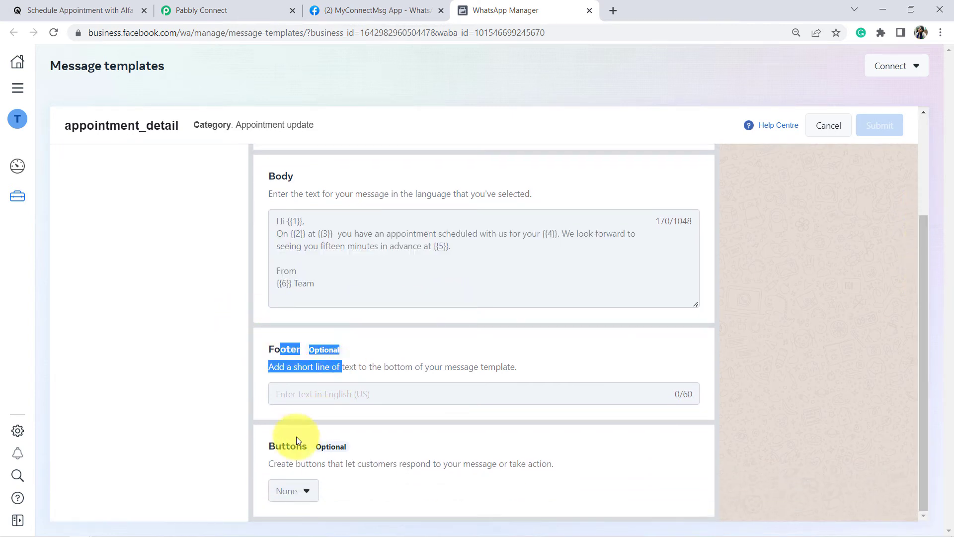
drag(286, 446, 326, 460)
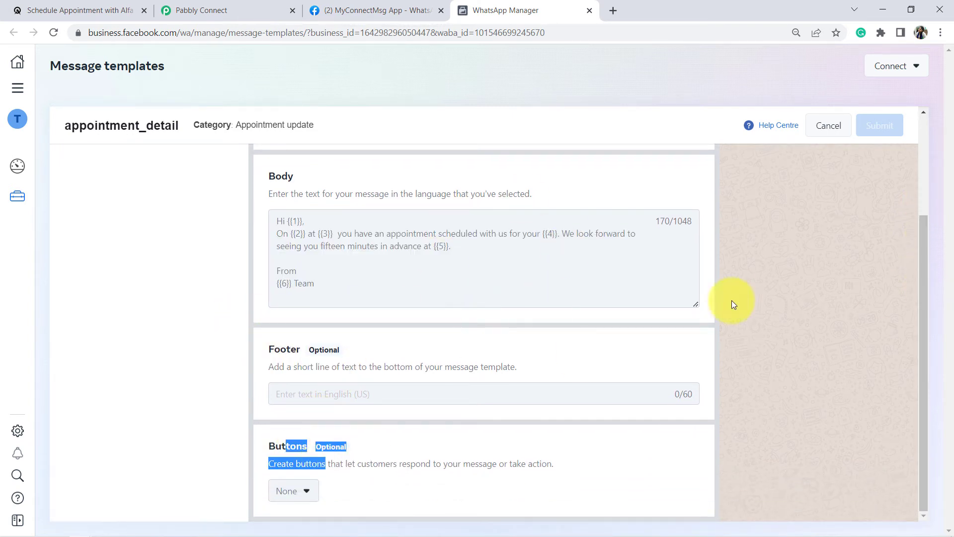
drag(923, 278, 917, 181)
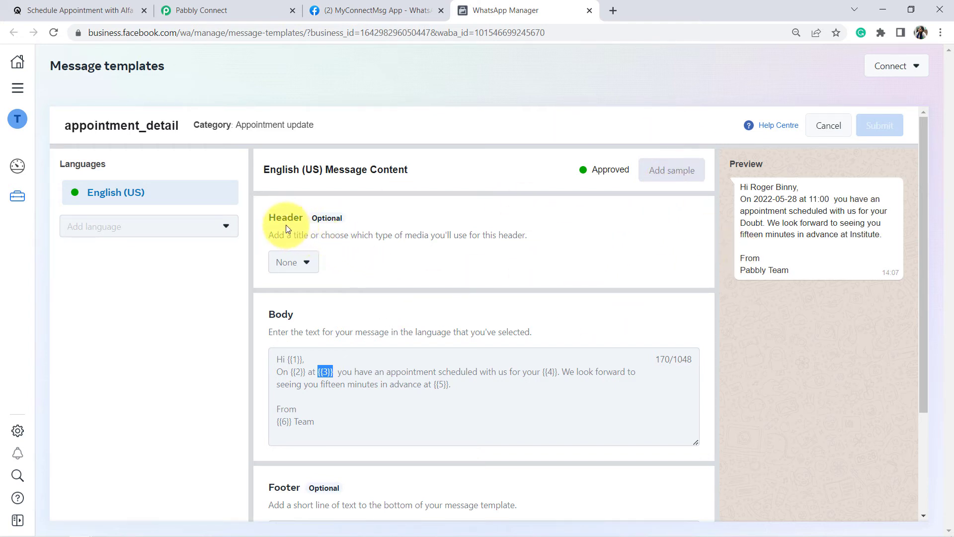
drag(286, 235, 335, 235)
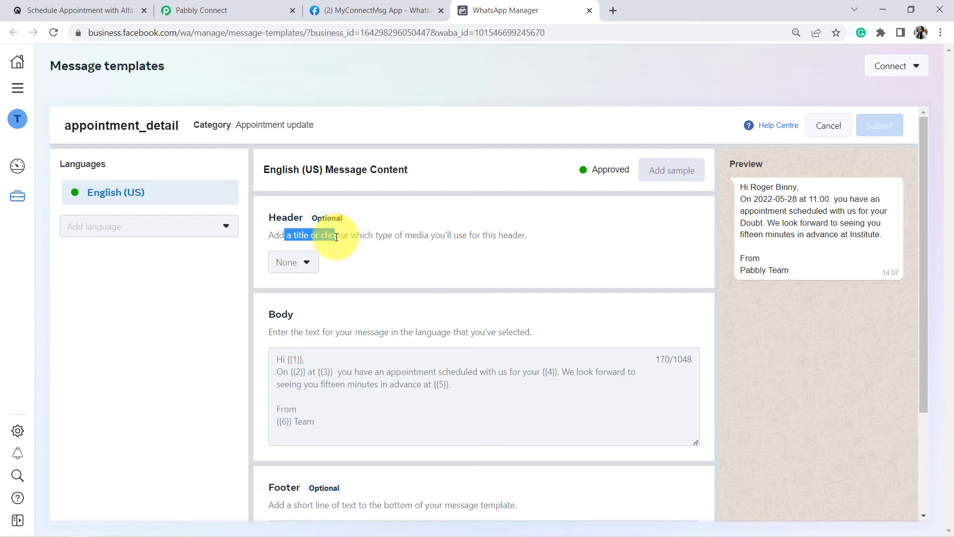
click(825, 129)
Start a new Transactional message template named gbfgb with English as its language, and continue to the content editor
click(839, 130)
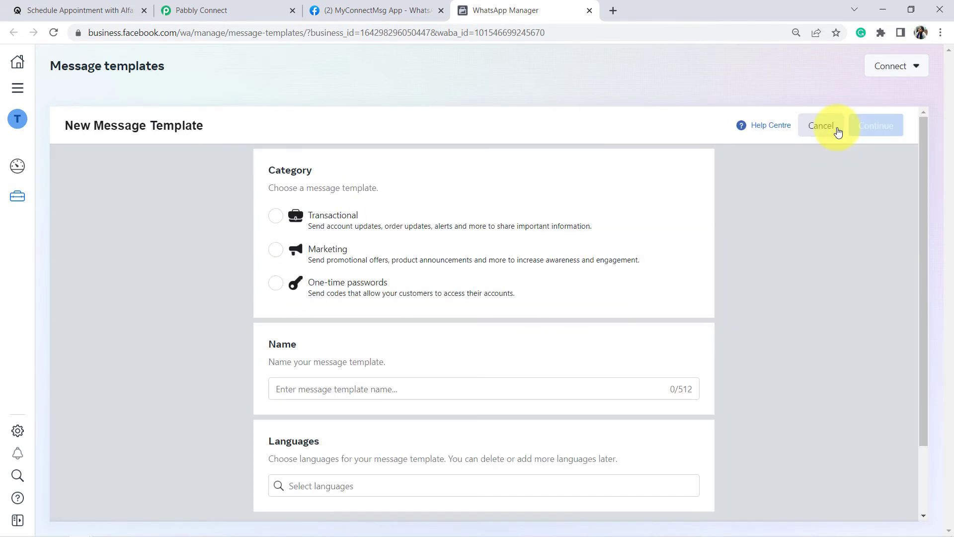
click(340, 228)
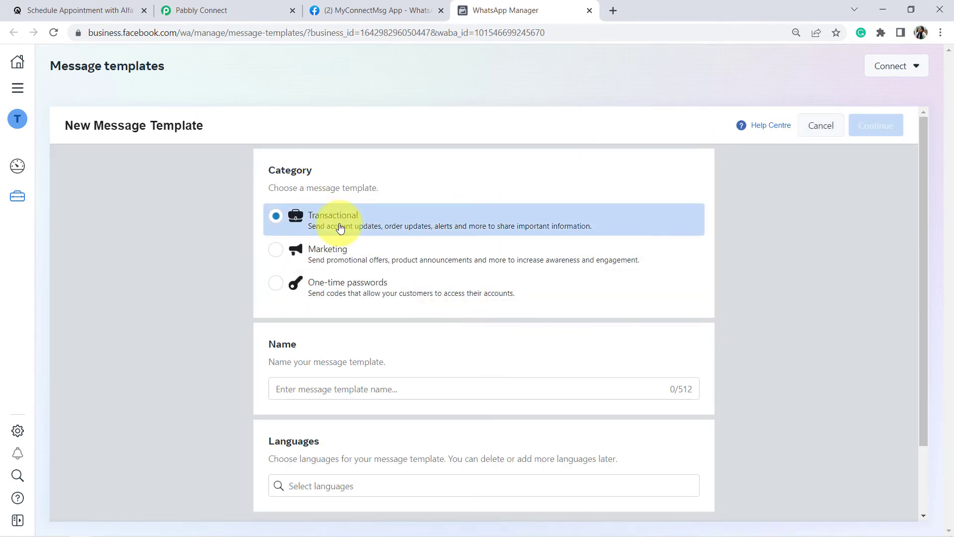
click(304, 390)
text(gbfgb)
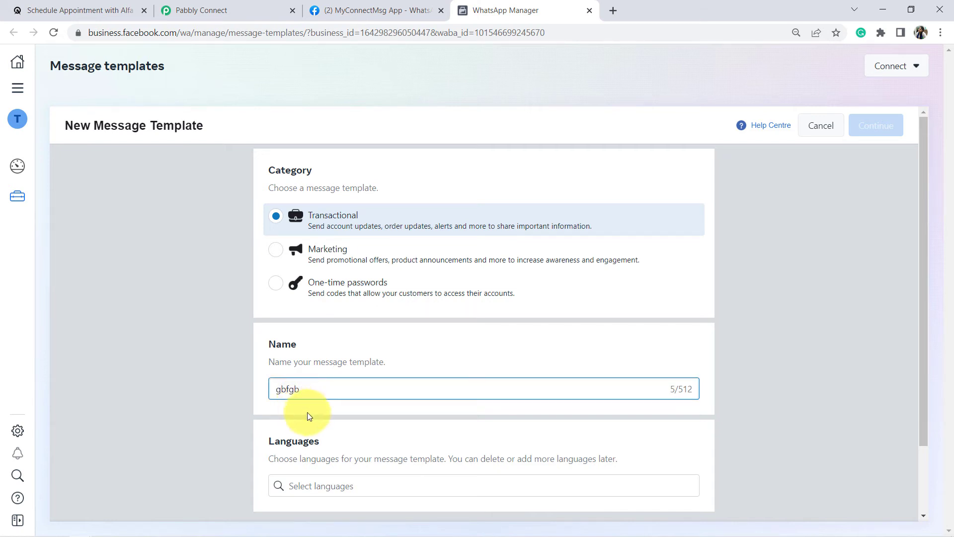
click(314, 478)
text(en)
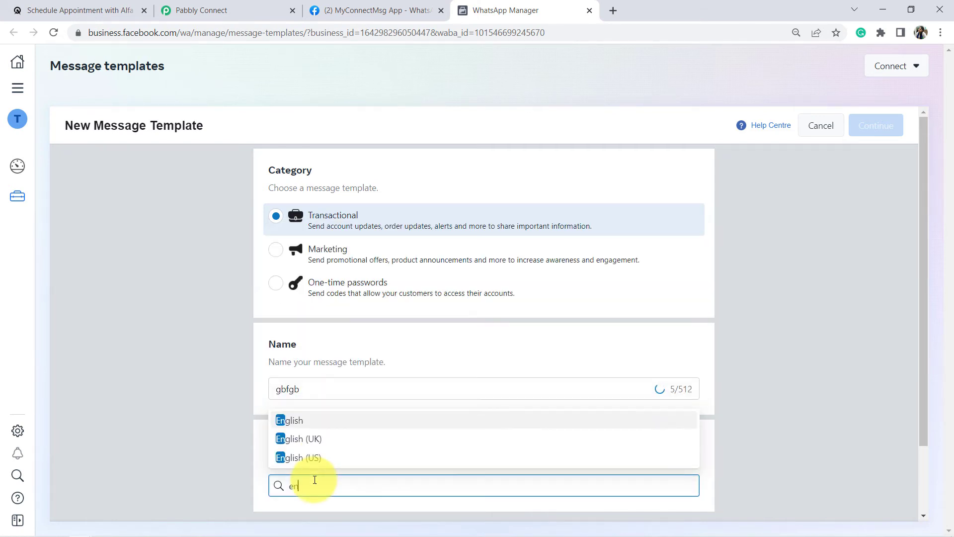
text(g)
click(308, 420)
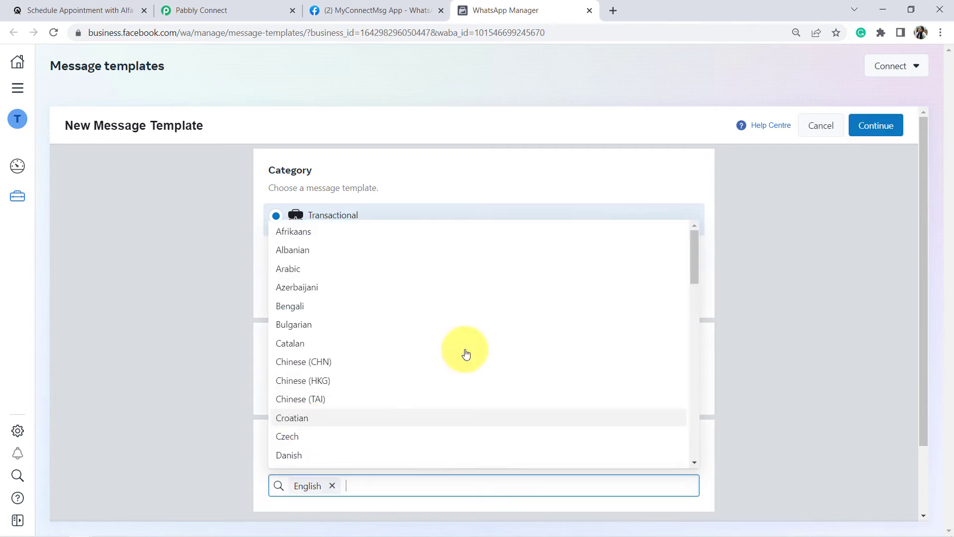
click(877, 126)
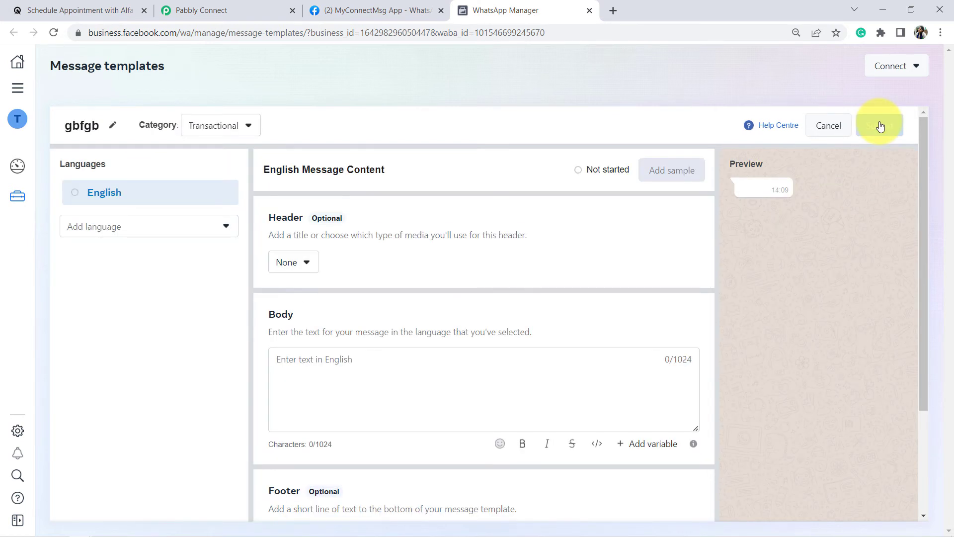
Try the Image, Video and Document options for a Media header, and discard the draft template
click(287, 267)
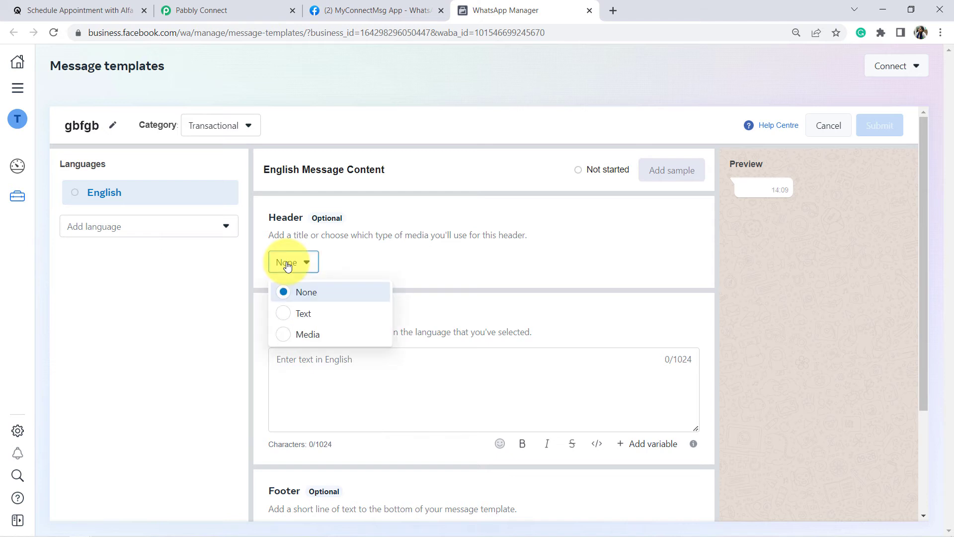
click(290, 337)
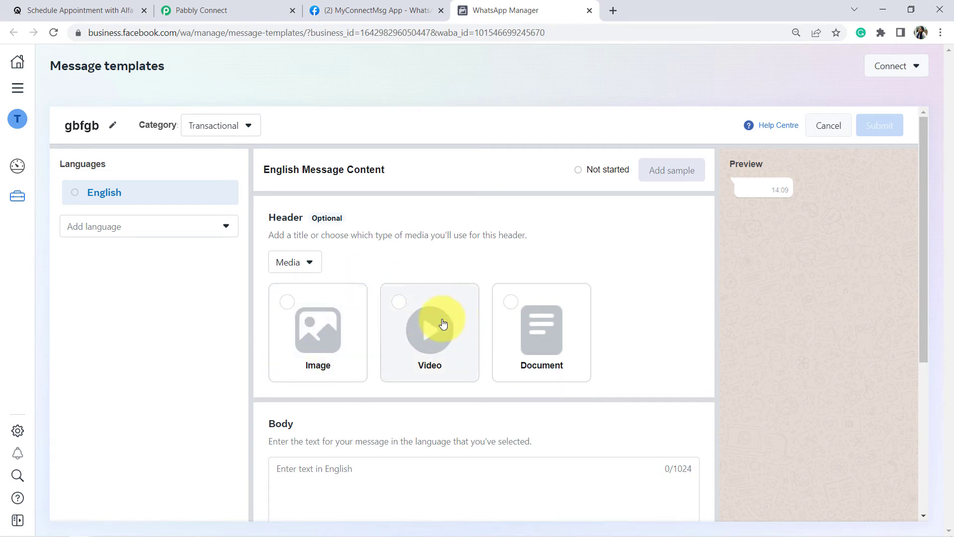
click(311, 337)
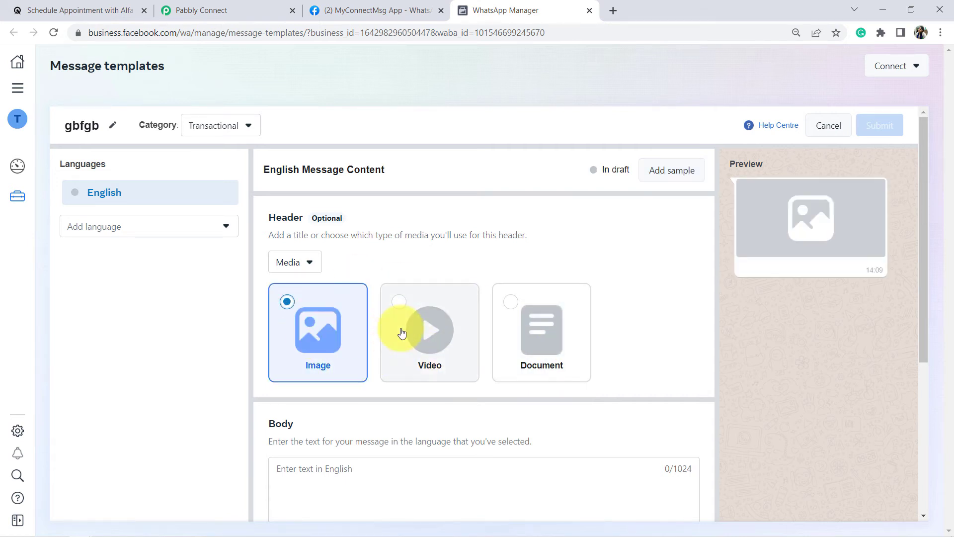
click(428, 331)
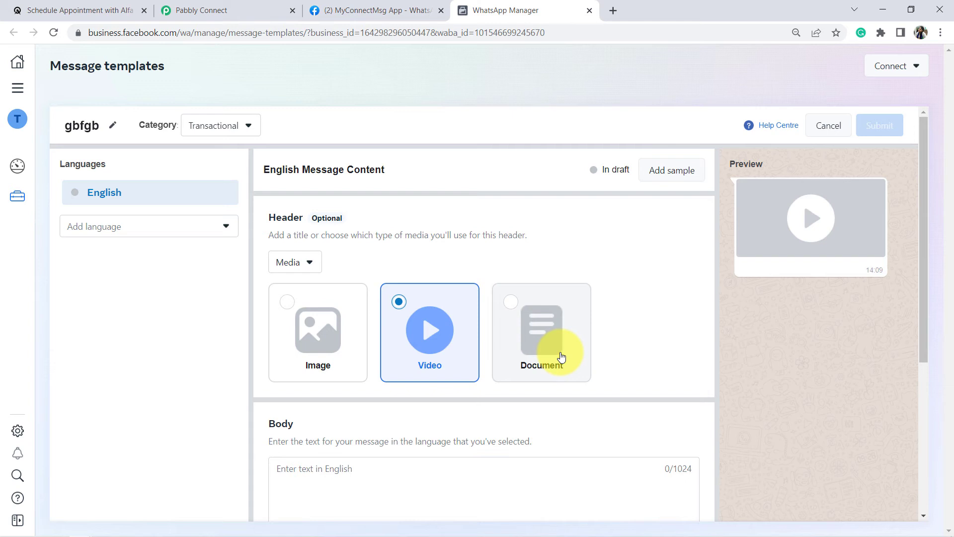
click(561, 357)
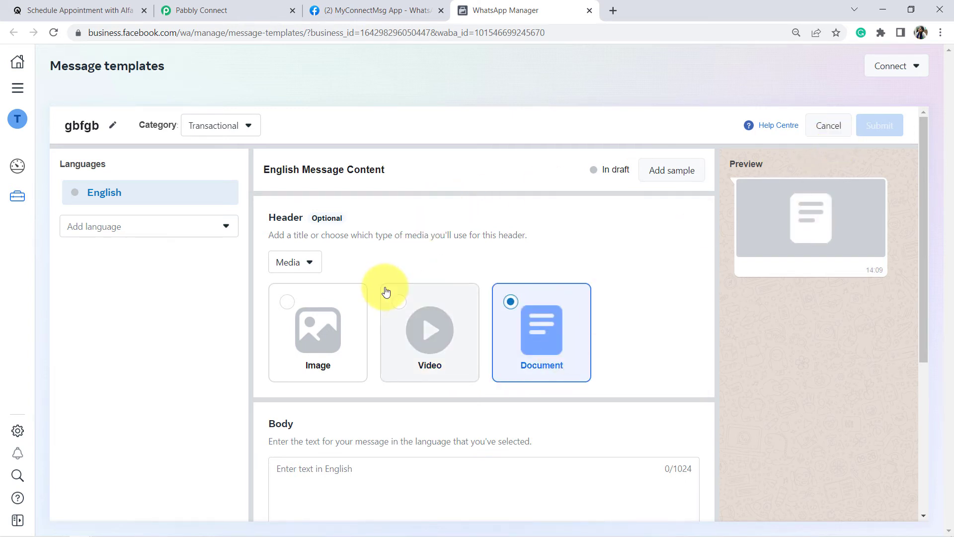
click(829, 133)
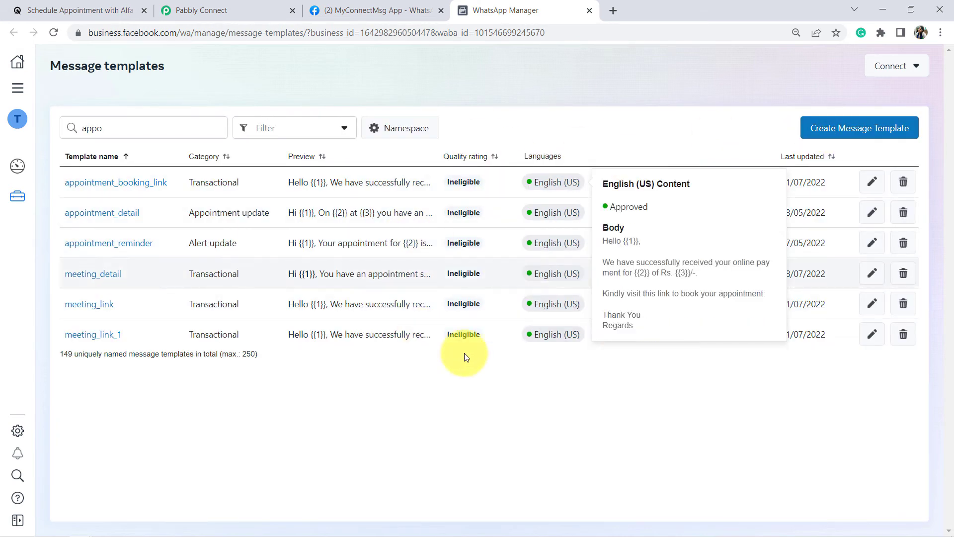
Switch to Pabbly Connect and choose appointment_detail as the Template Name for the Send Template Message action
mouse_move(539, 292)
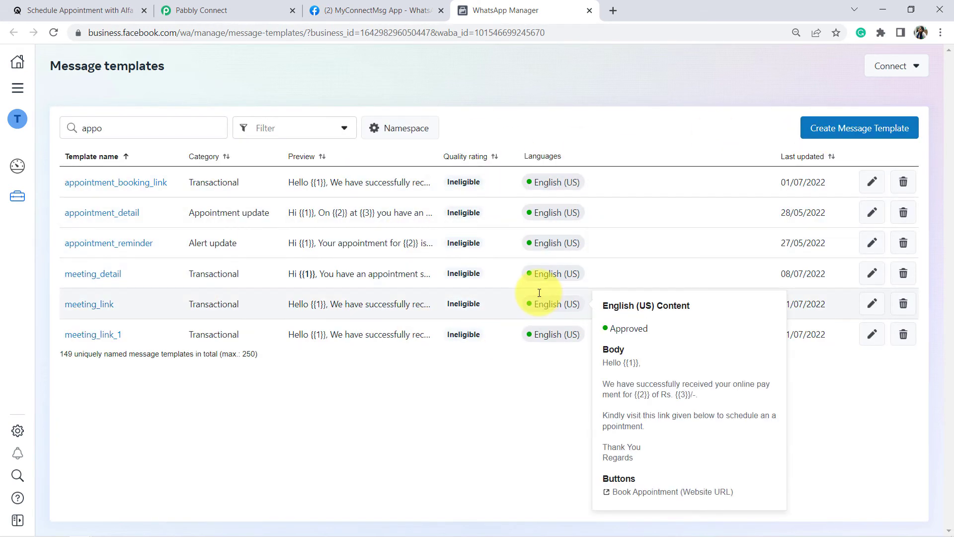
click(238, 5)
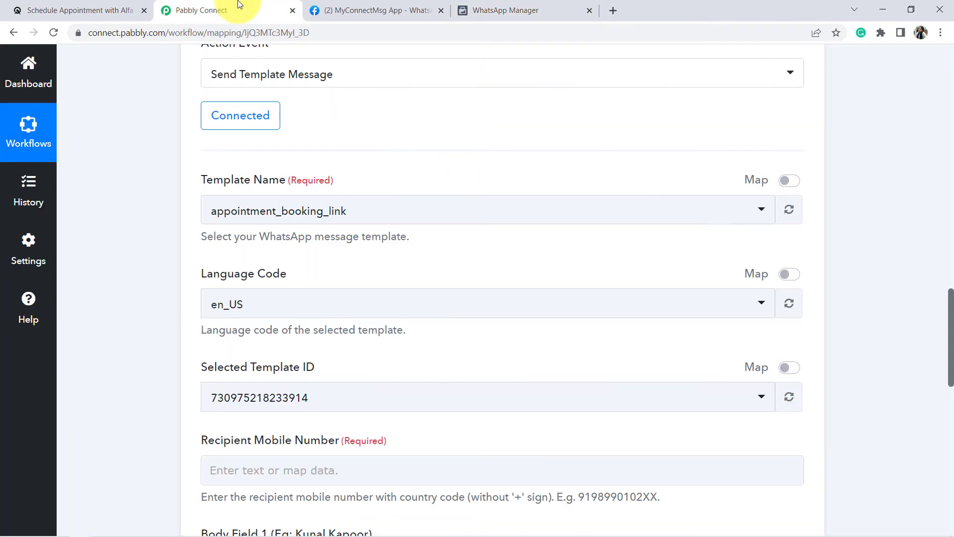
click(256, 221)
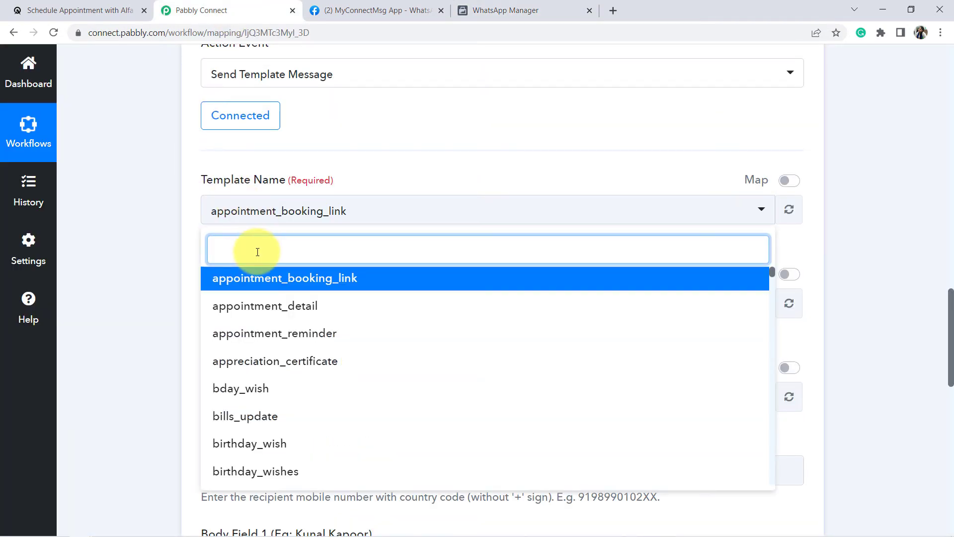
text(appo)
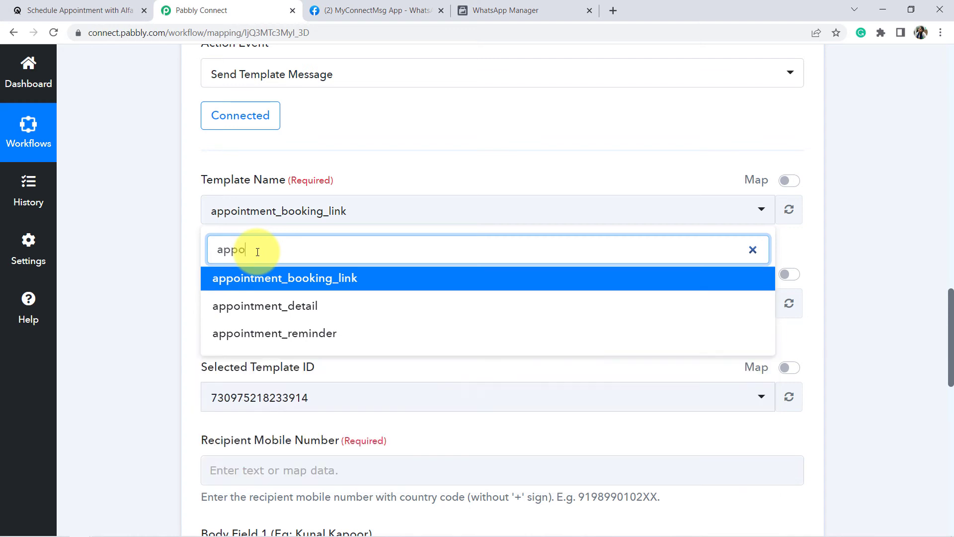
text(it)
key(BackSpace)
key(BackSpace)
click(267, 308)
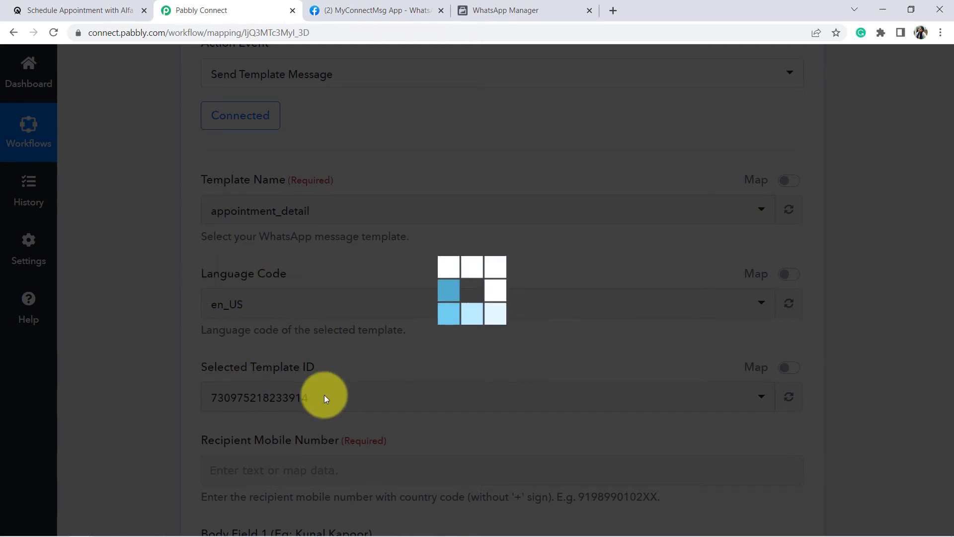
scroll(171, 252, down, 4)
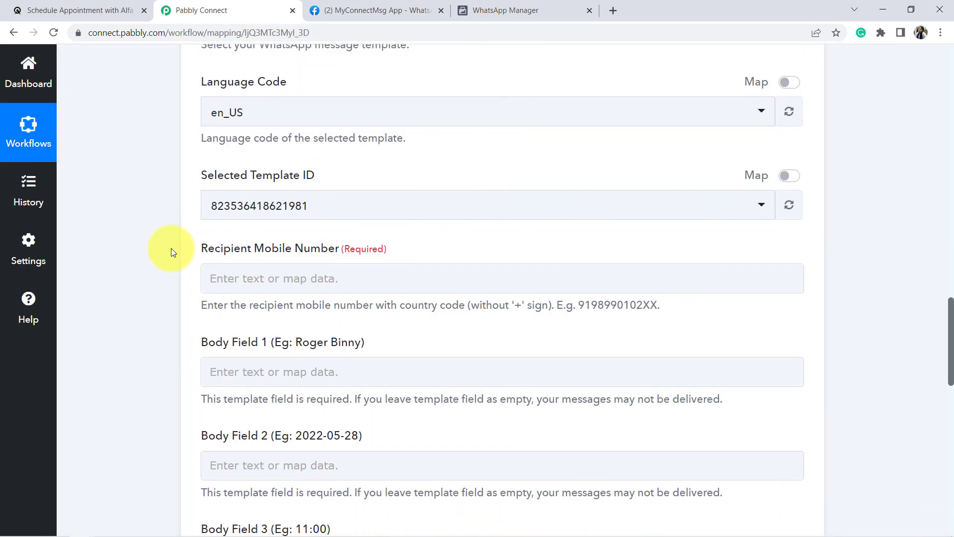
scroll(171, 252, down, 4)
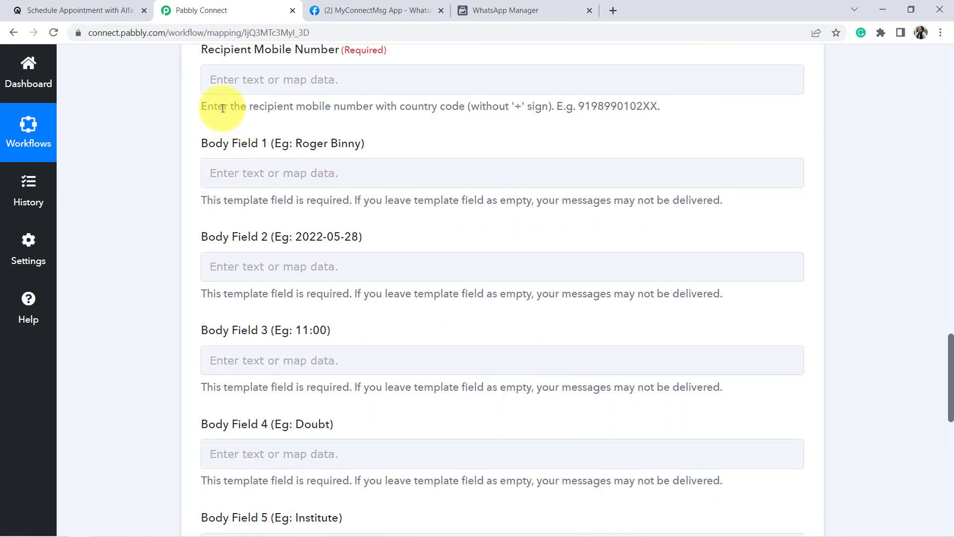
Read the country-code format hint and example under the Recipient Mobile Number field
drag(222, 108, 556, 117)
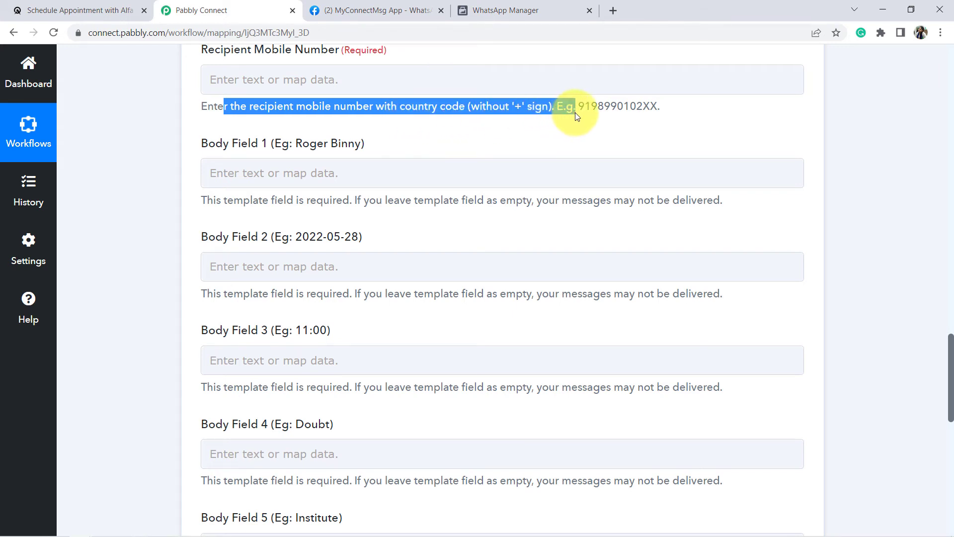
click(570, 103)
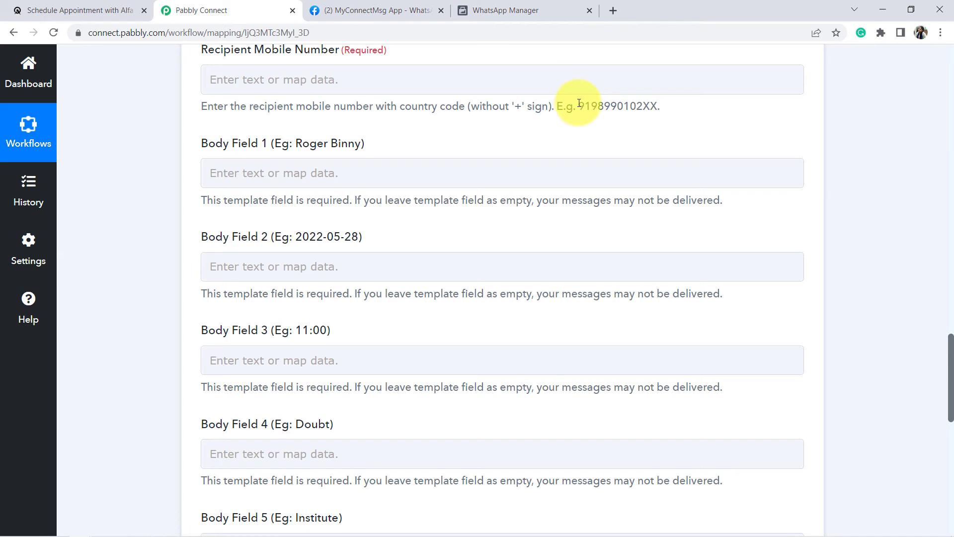
drag(579, 103, 657, 107)
click(635, 107)
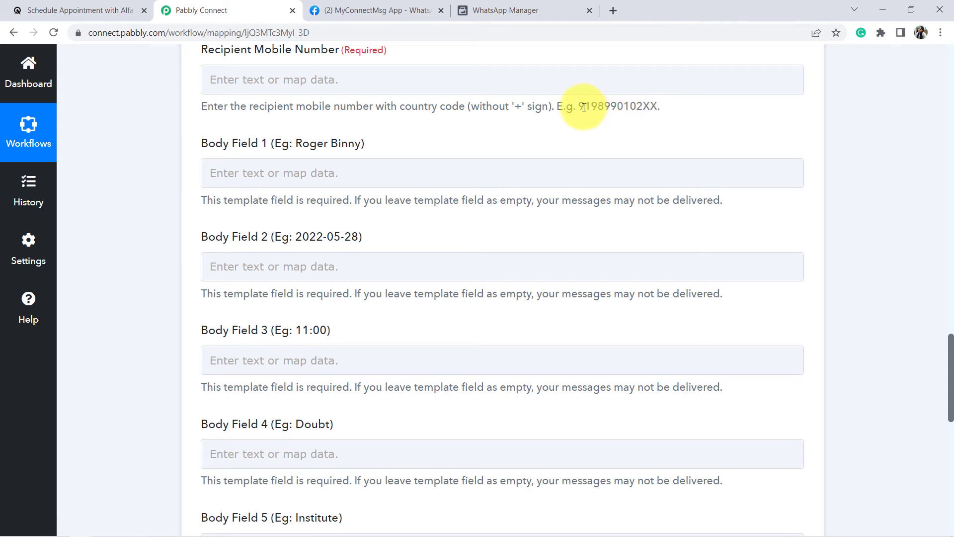
drag(584, 105, 629, 106)
click(628, 106)
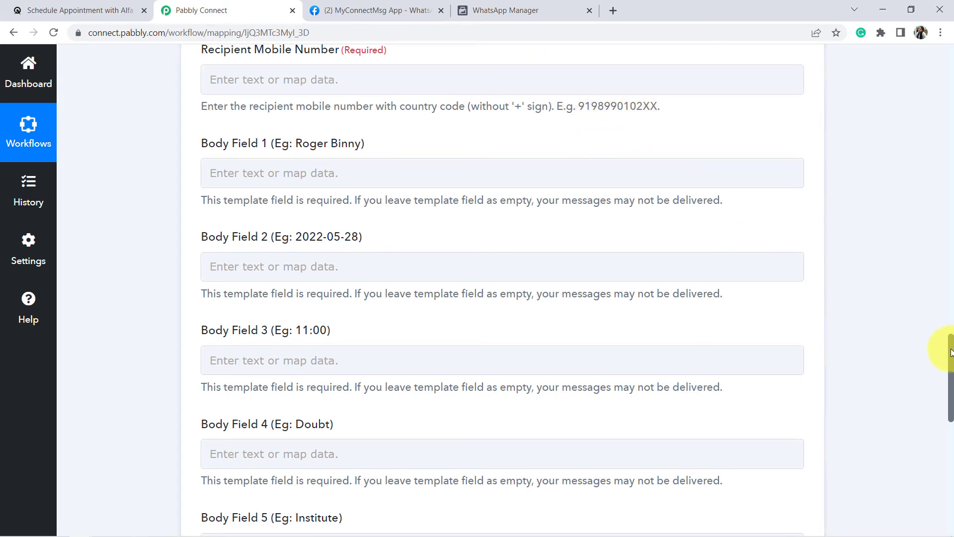
Look through the Acuity Scheduling: New Appointment data offered for Recipient Mobile Number, and close the list without mapping anything
drag(951, 352, 943, 321)
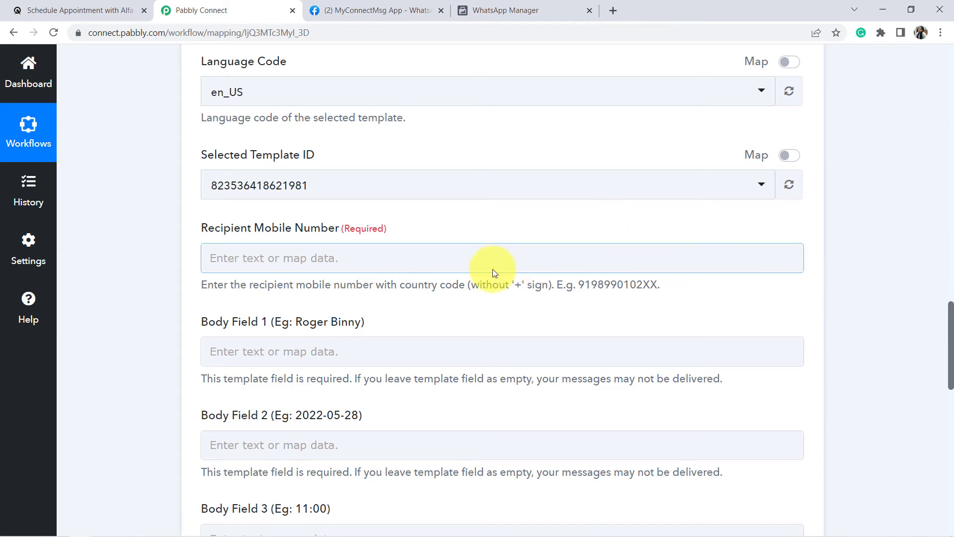
click(468, 257)
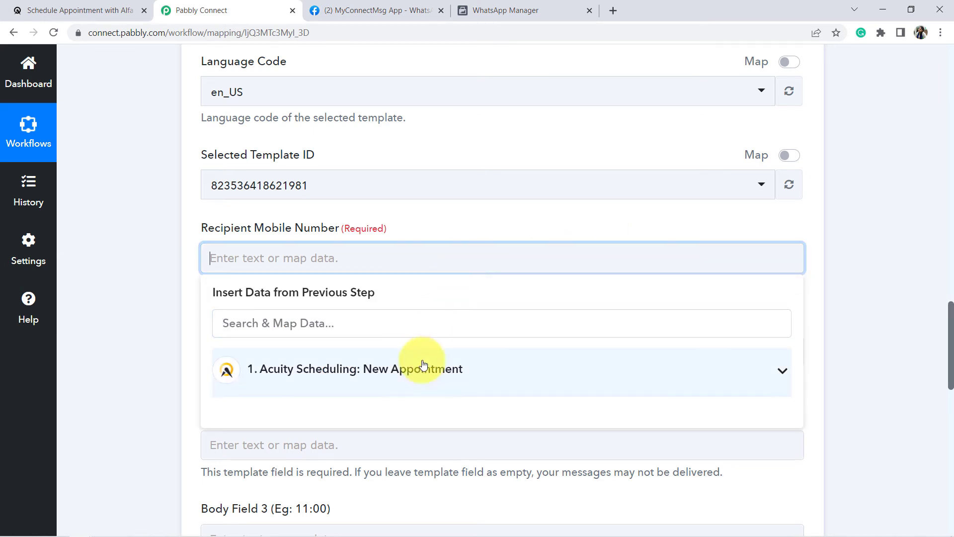
click(412, 377)
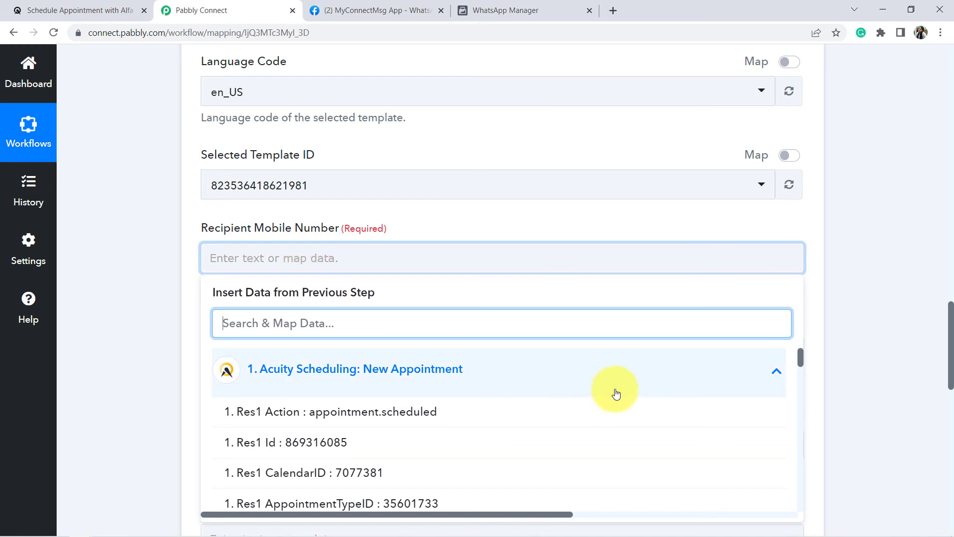
drag(800, 353, 804, 371)
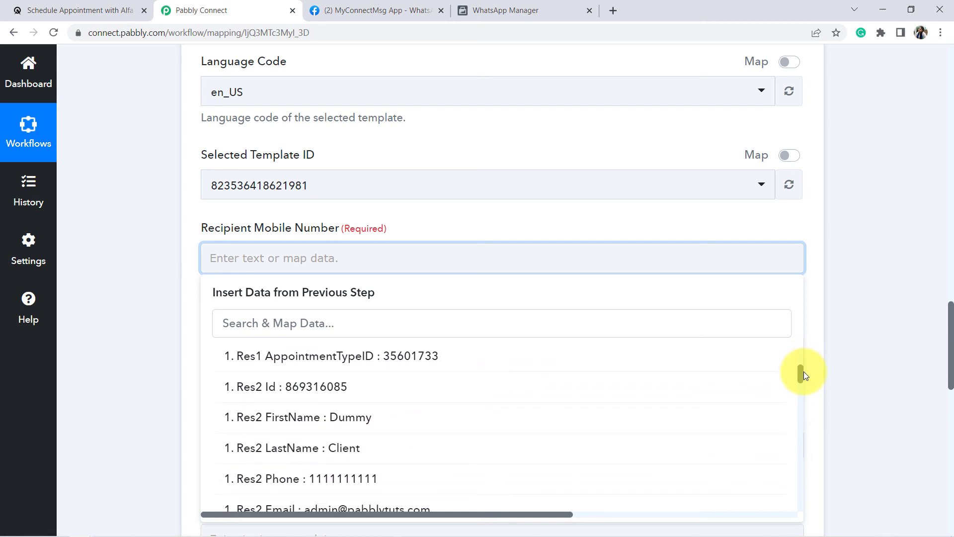
click(137, 270)
Open the appointment_detail template in WhatsApp Manager and compare its body variables with the numbered Body Fields in Pabbly Connect
scroll(137, 270, down, 1)
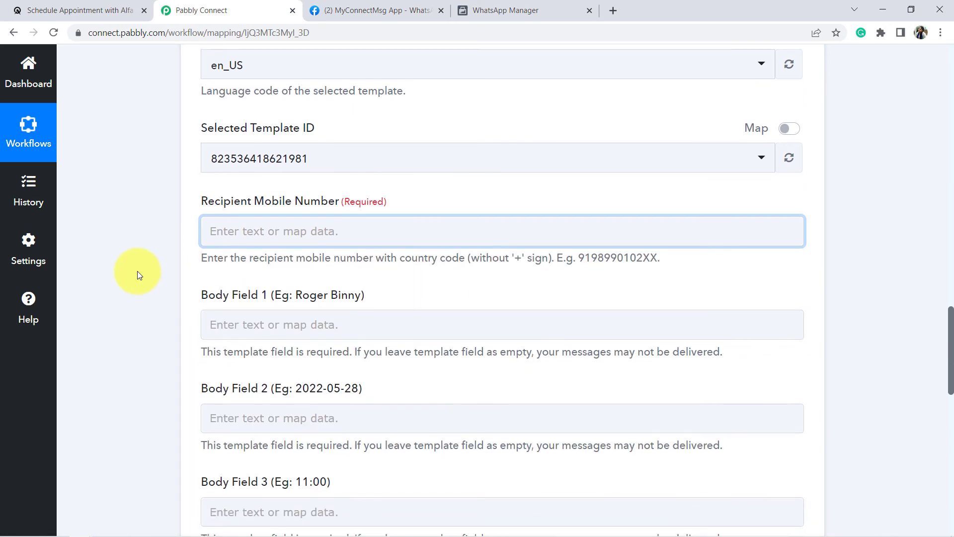
scroll(138, 270, down, 4)
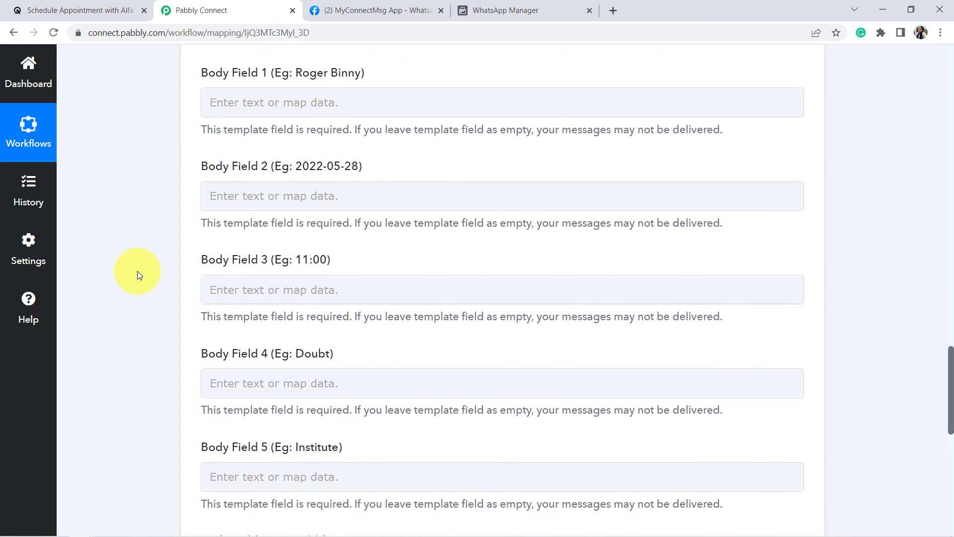
drag(294, 68, 296, 68)
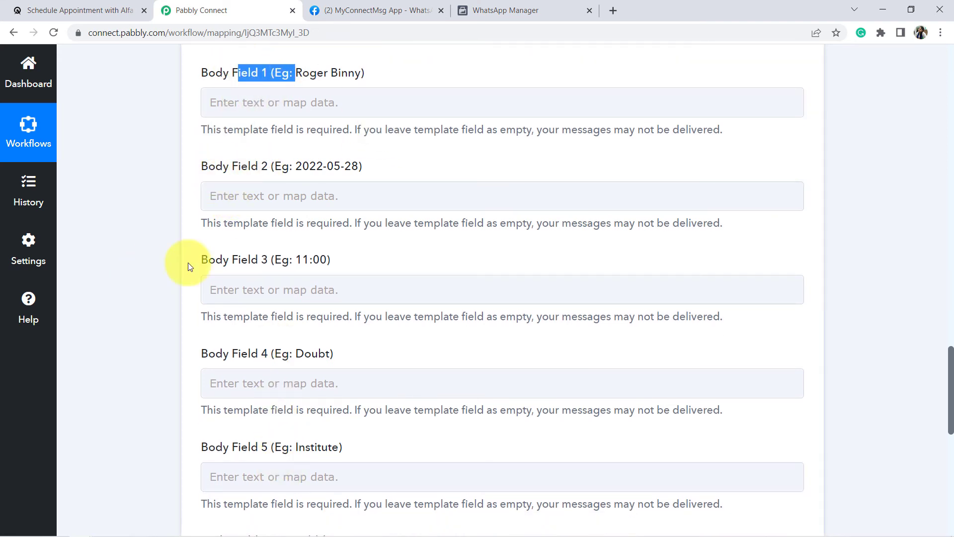
click(129, 207)
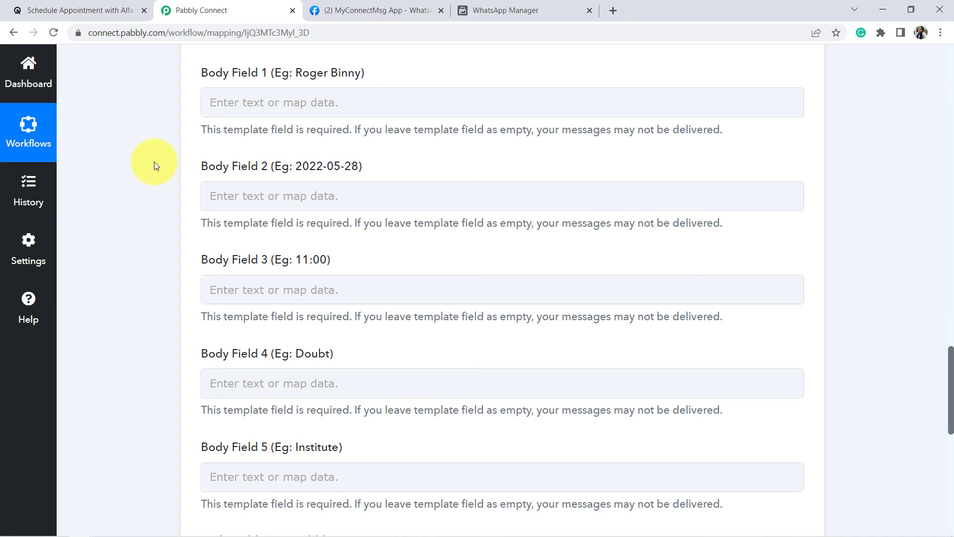
click(497, 5)
drag(505, 10, 368, 9)
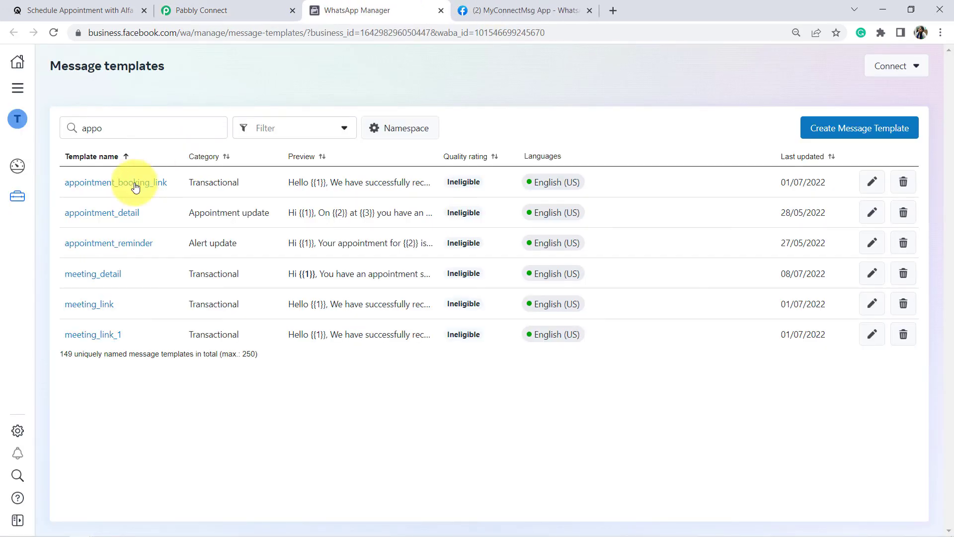
click(118, 216)
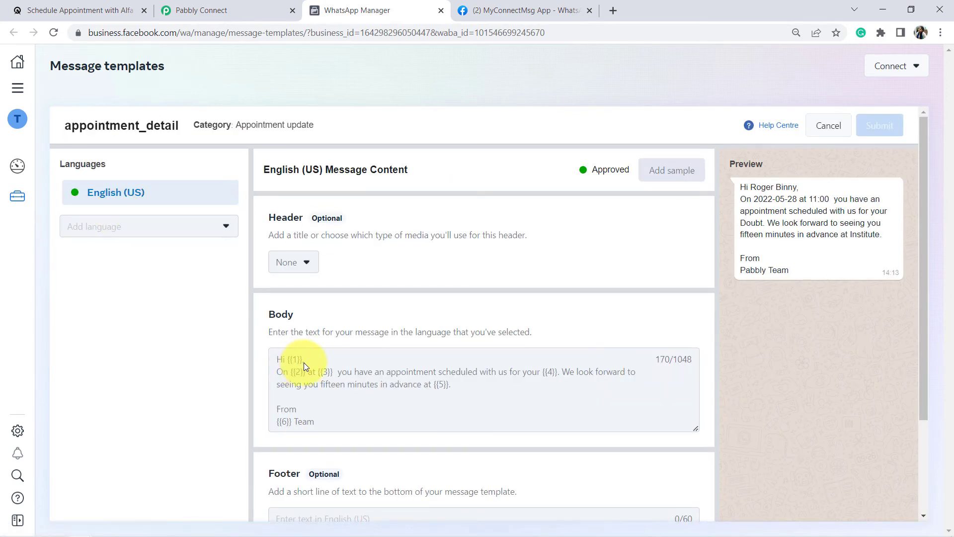
click(194, 10)
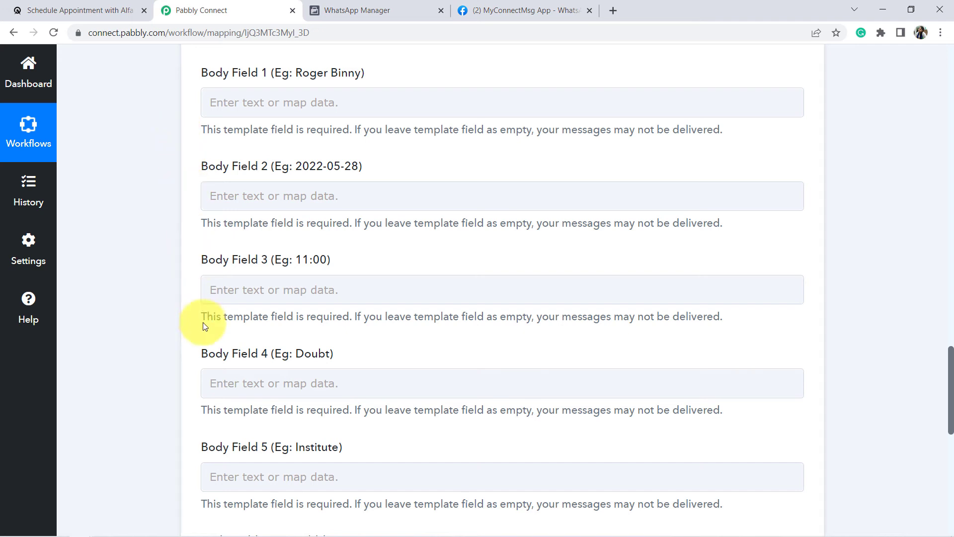
click(378, 10)
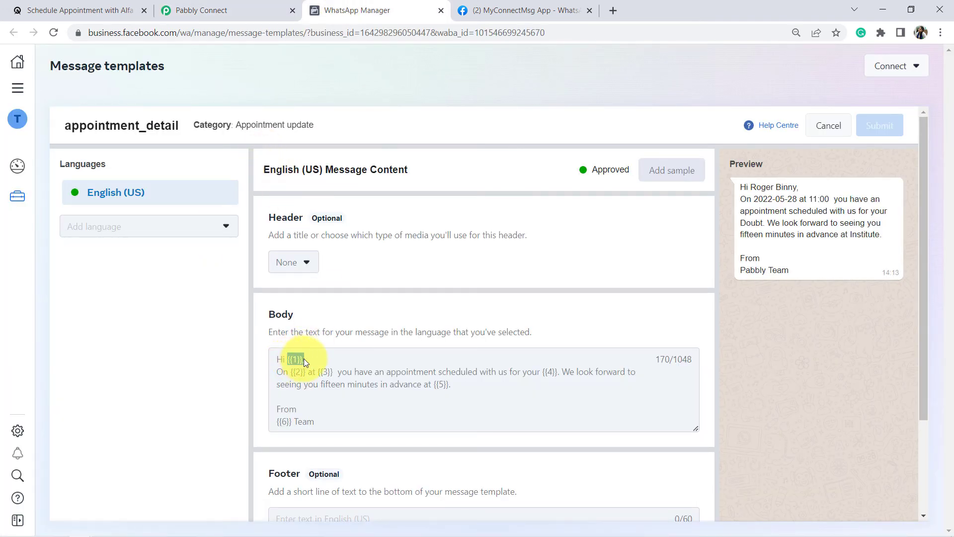
Switch to Pabbly Connect and map Res2 FirstName and Res2 LastName from the Acuity Scheduling appointment into Body Field 1
click(214, 10)
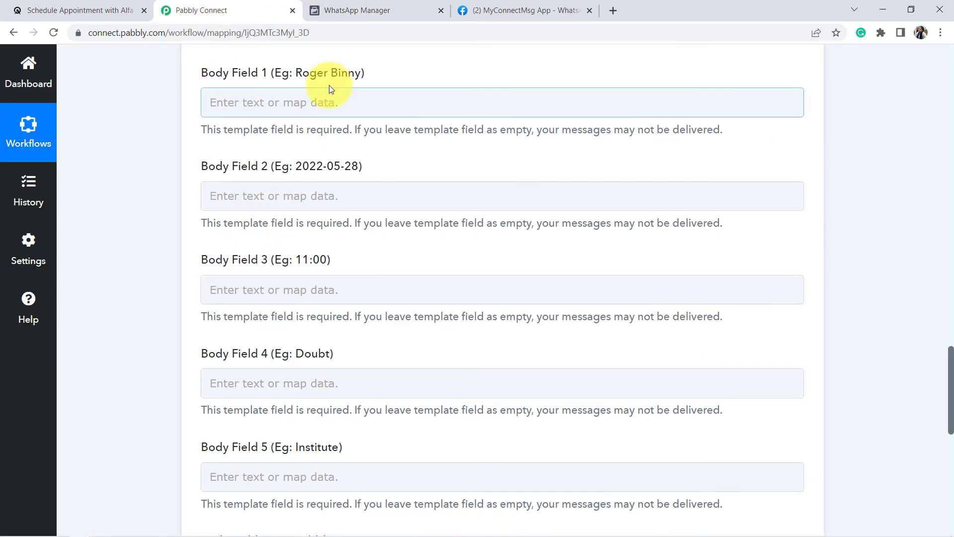
click(315, 102)
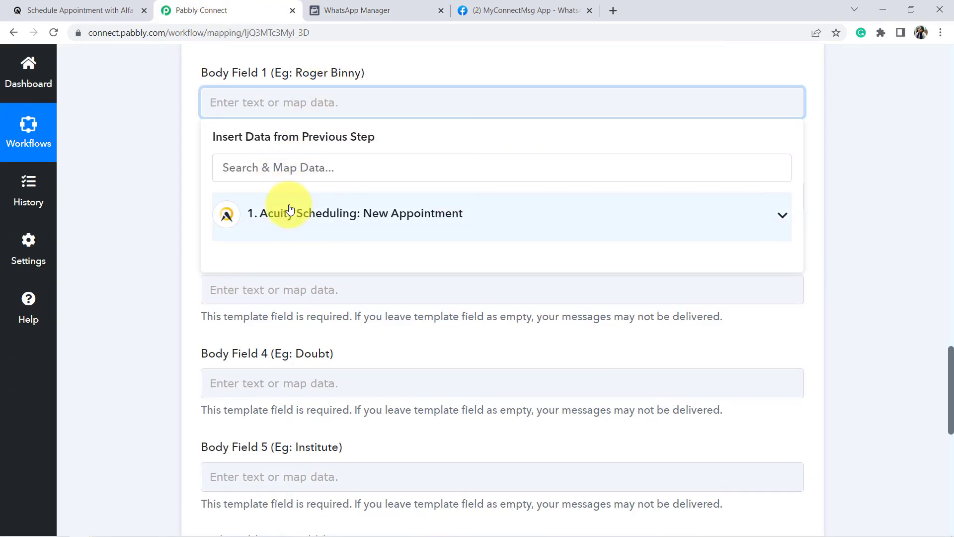
click(283, 212)
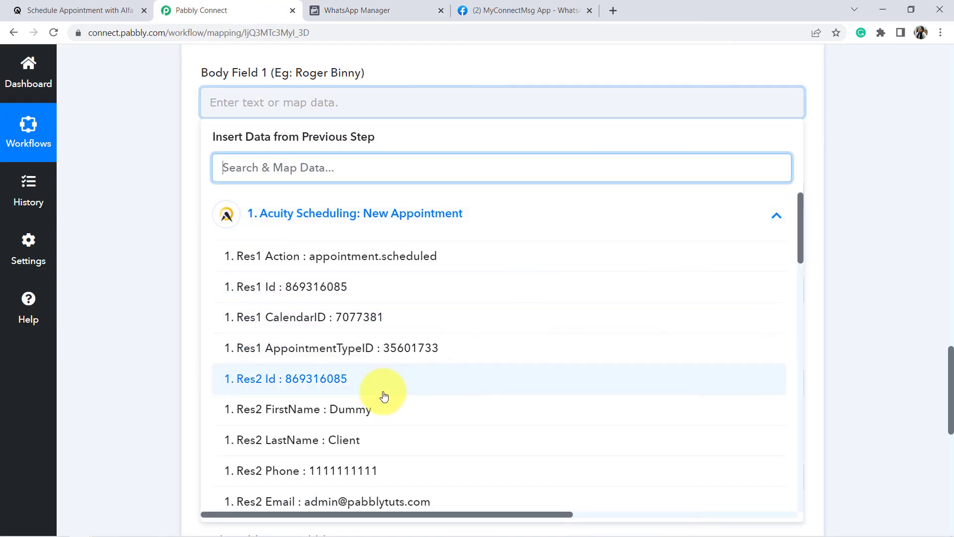
click(363, 408)
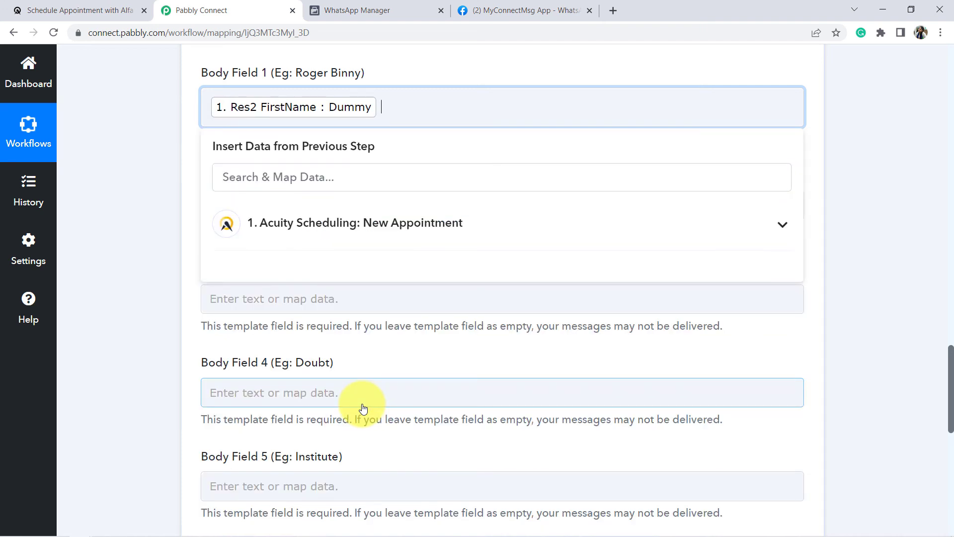
click(372, 219)
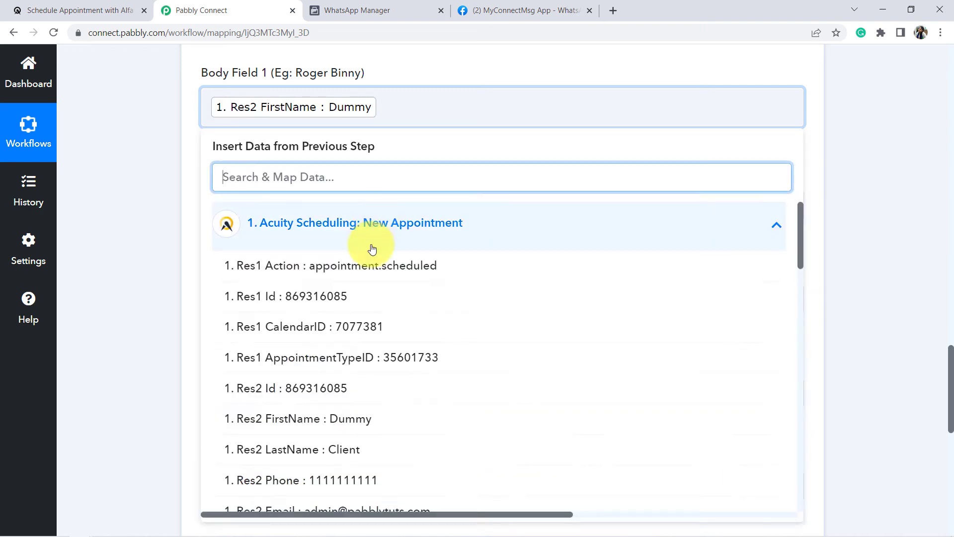
click(343, 448)
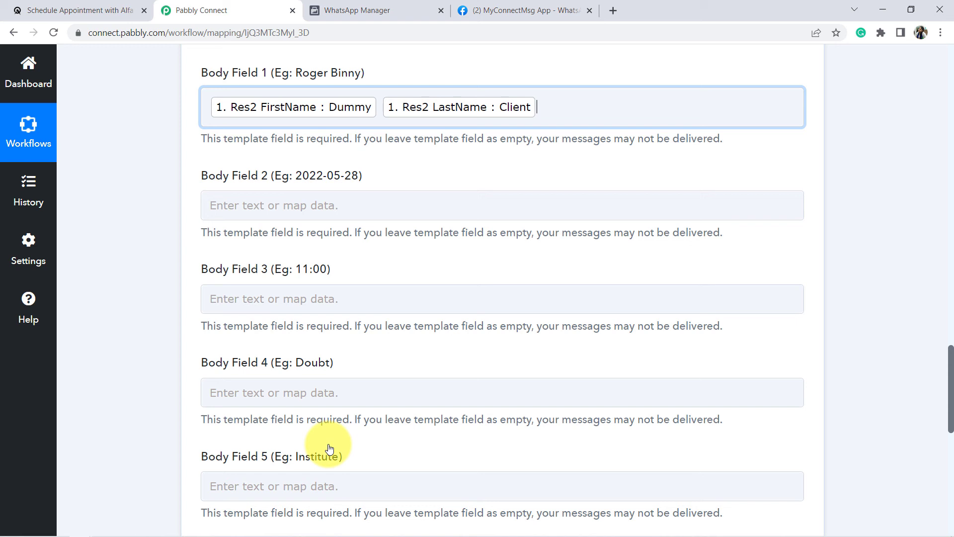
click(133, 168)
Check variable {{2}} in the WhatsApp Manager template, and map Res2 Date into Body Field 2 in Pabbly Connect
click(372, 8)
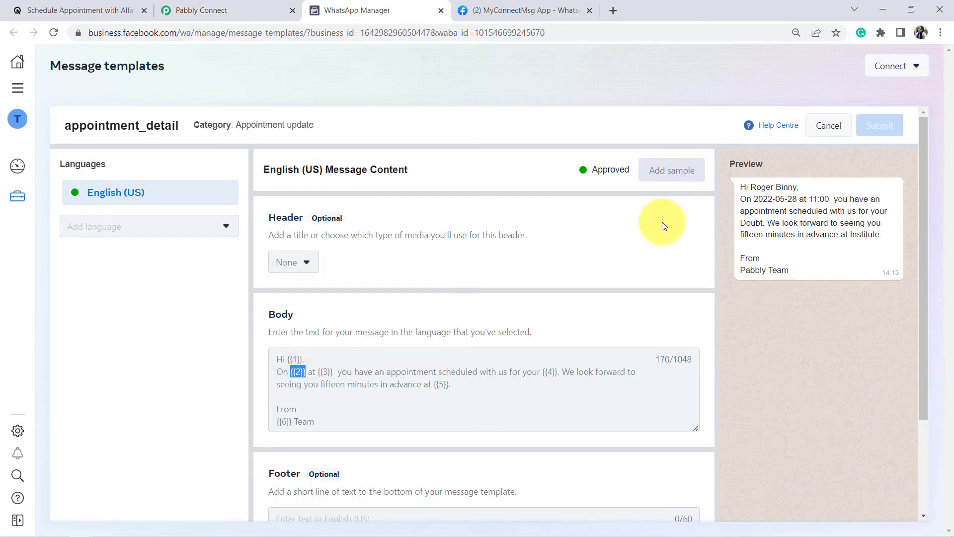
click(201, 13)
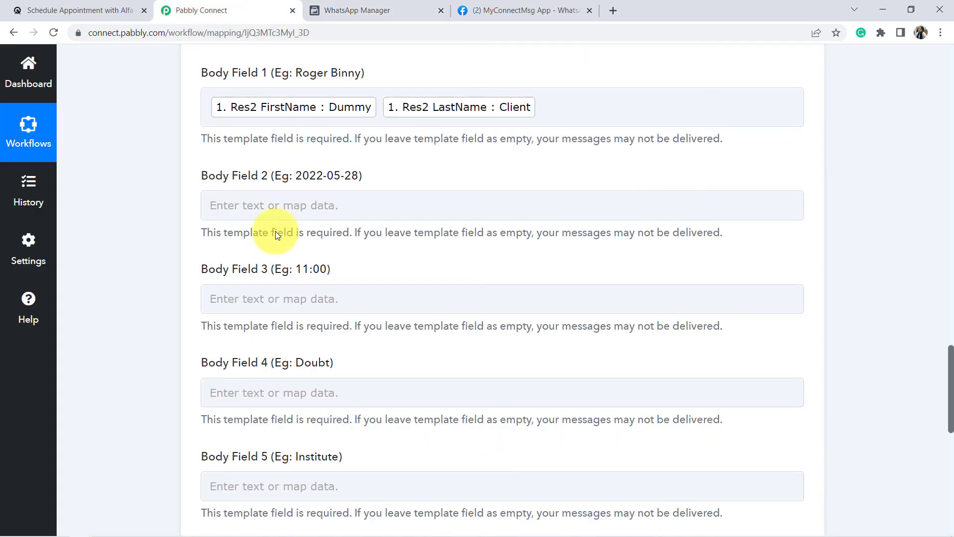
click(251, 203)
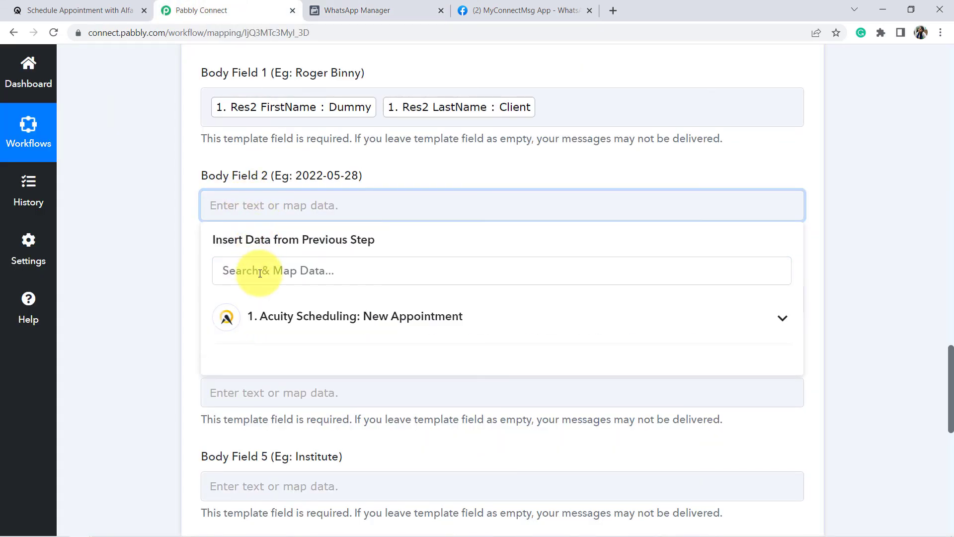
click(264, 318)
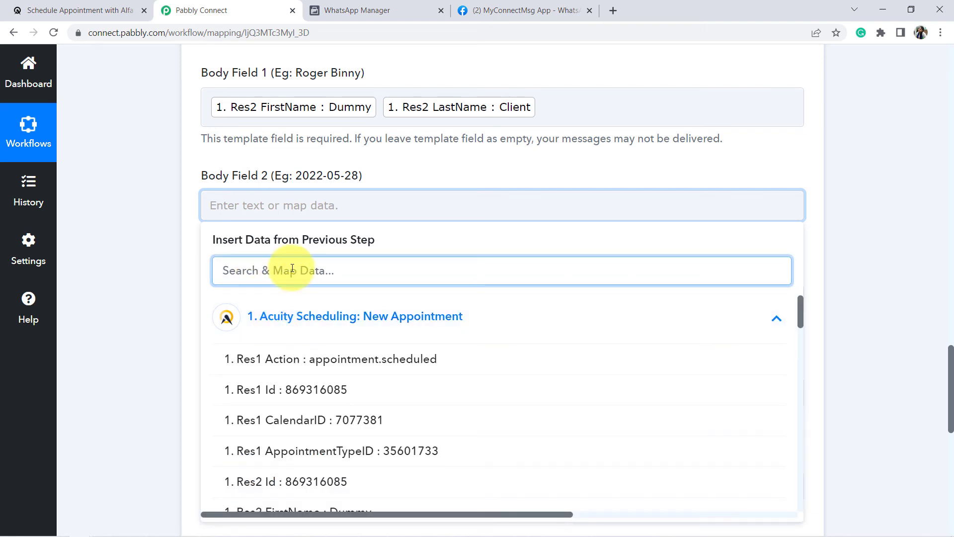
text(date)
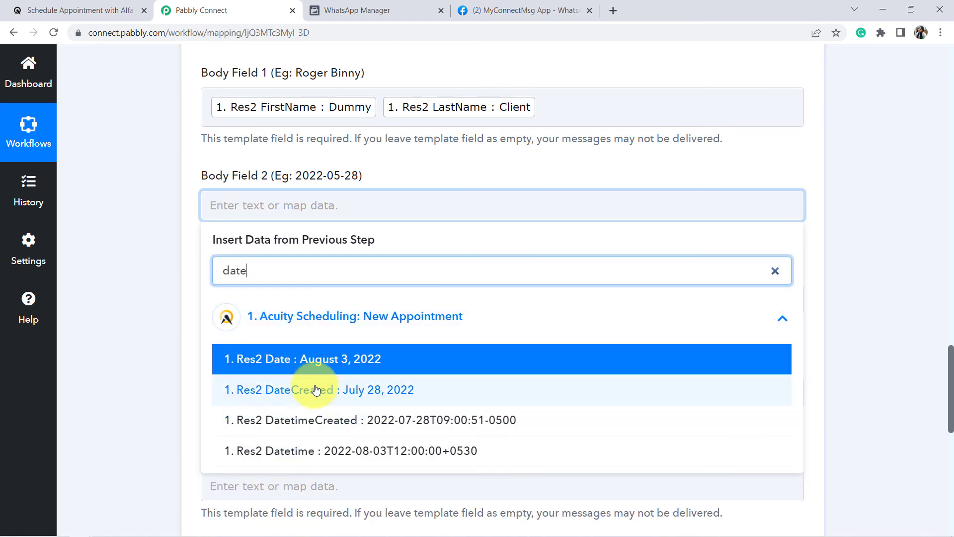
click(304, 361)
click(160, 300)
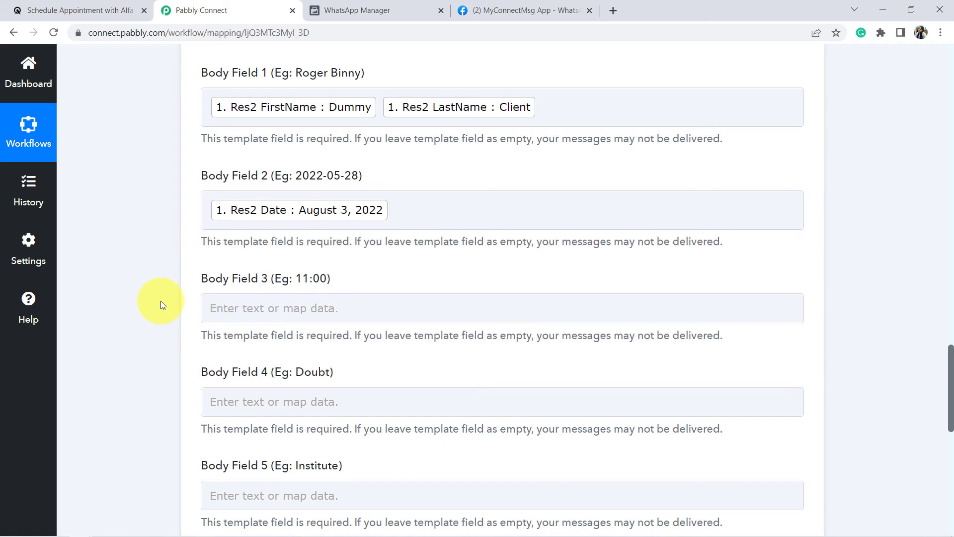
Map Res2 Time from the Acuity Scheduling appointment into Body Field 3
click(248, 307)
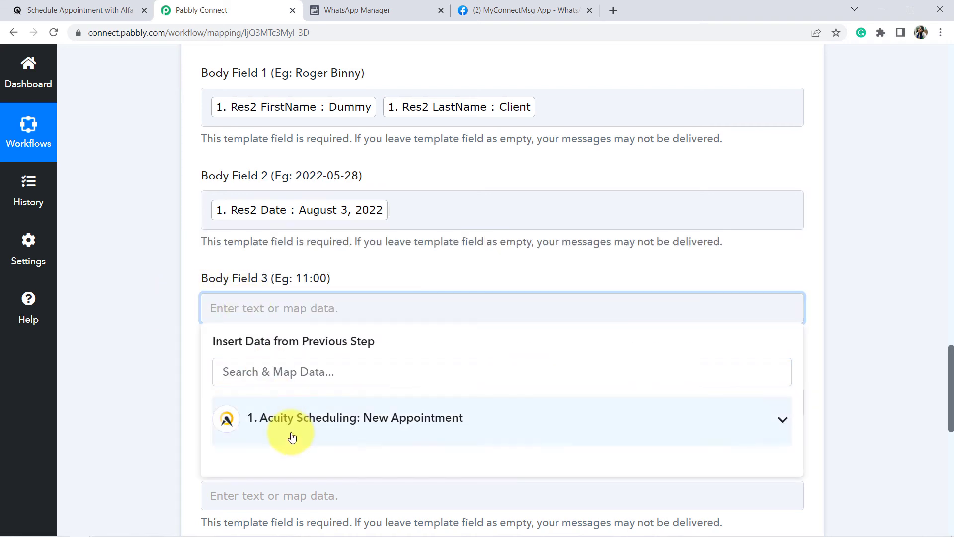
click(279, 404)
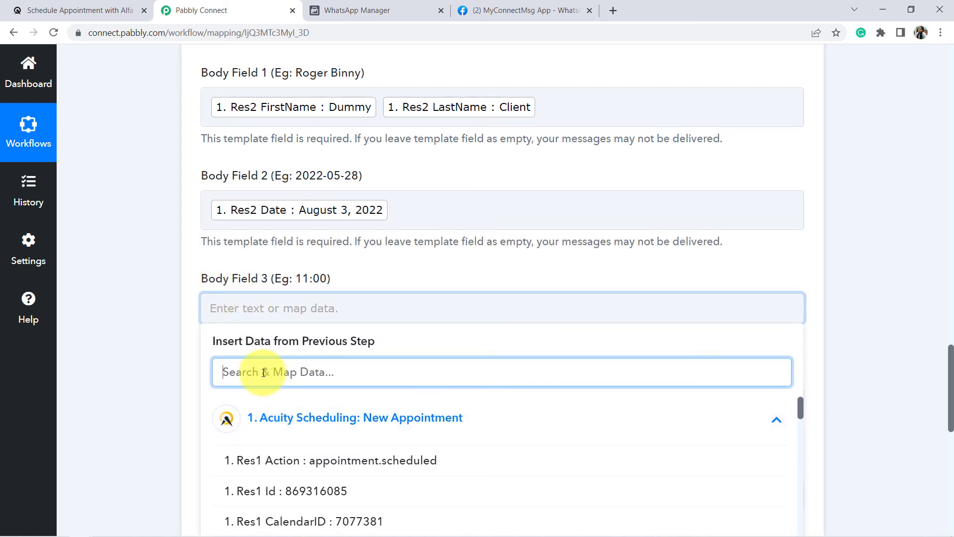
text(time)
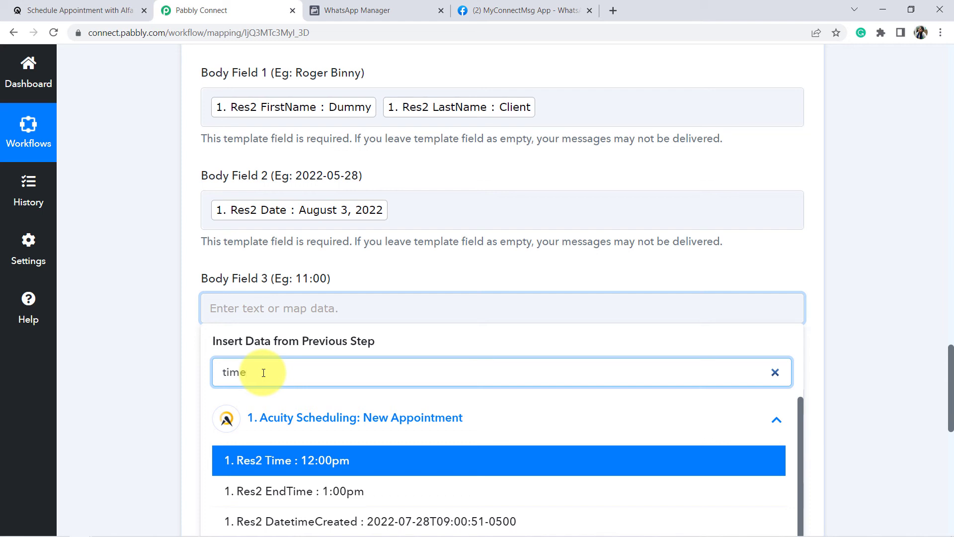
click(332, 460)
click(119, 356)
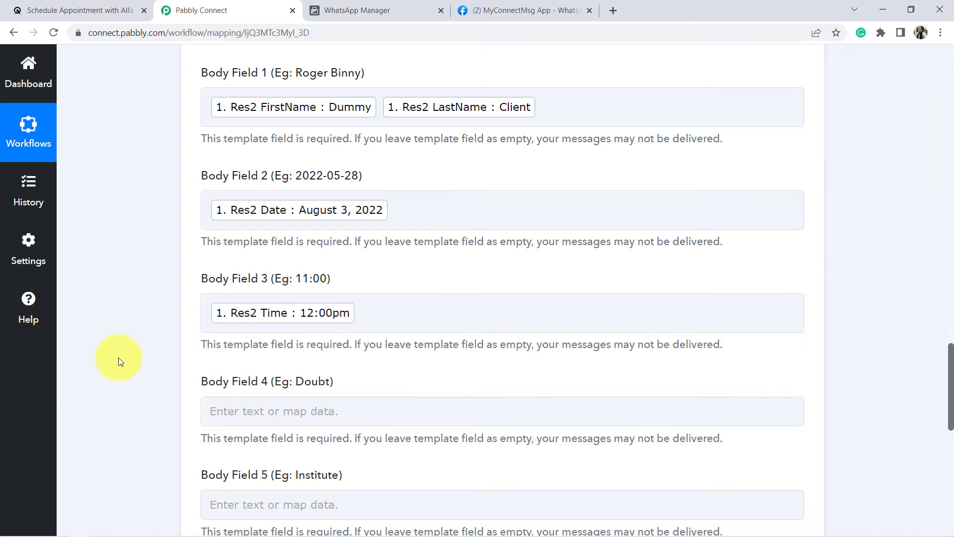
Check variable {{4}} in the WhatsApp Manager template, and enter "Interior of Office" in Body Field 4 in Pabbly Connect
scroll(118, 356, down, 2)
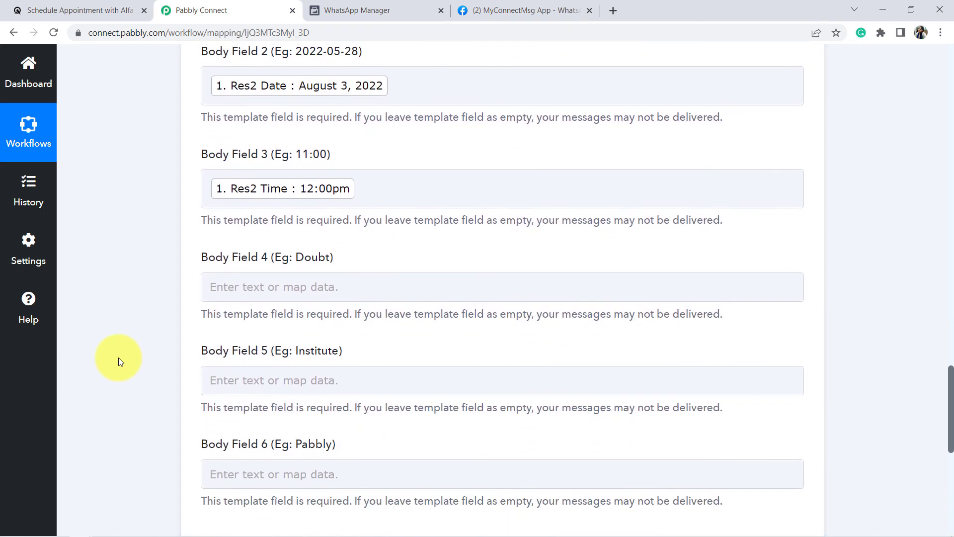
scroll(118, 357, down, 1)
click(346, 5)
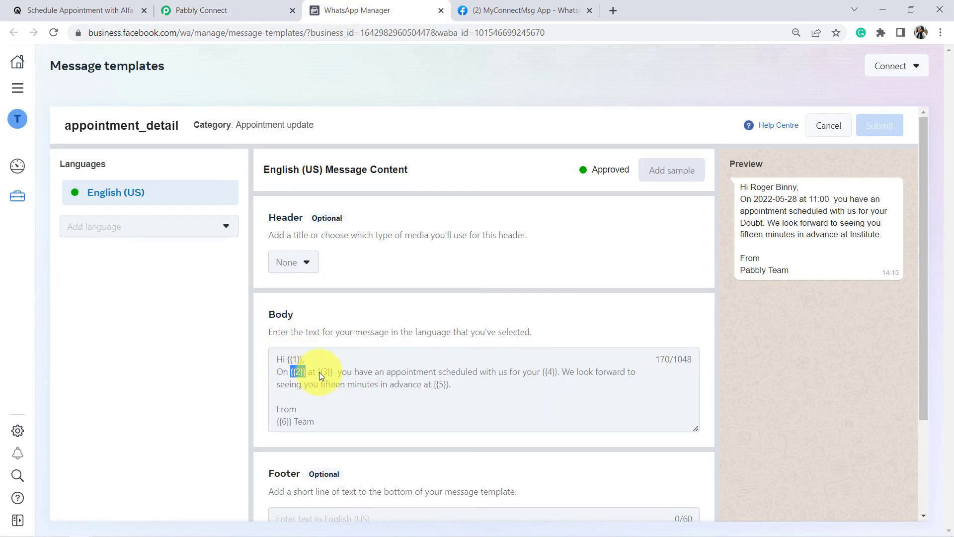
click(362, 381)
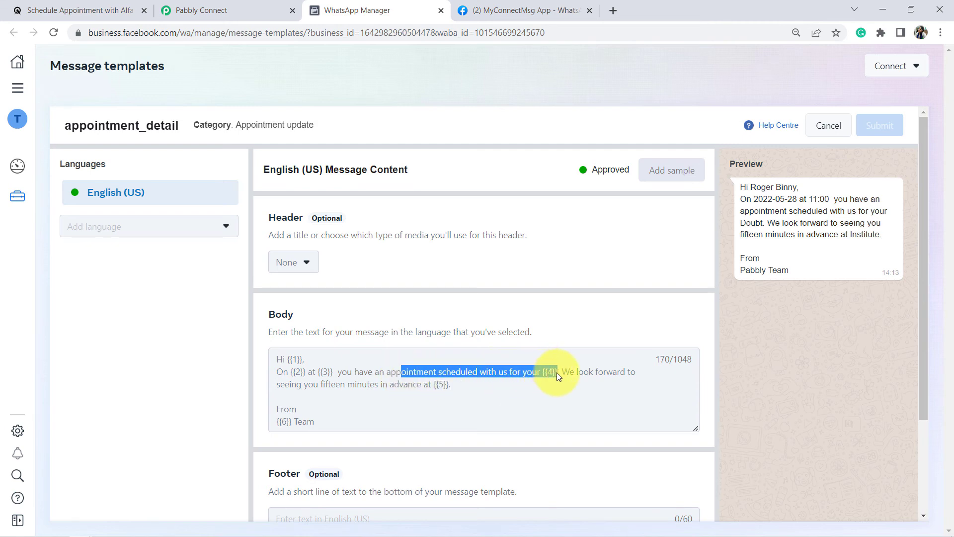
click(213, 10)
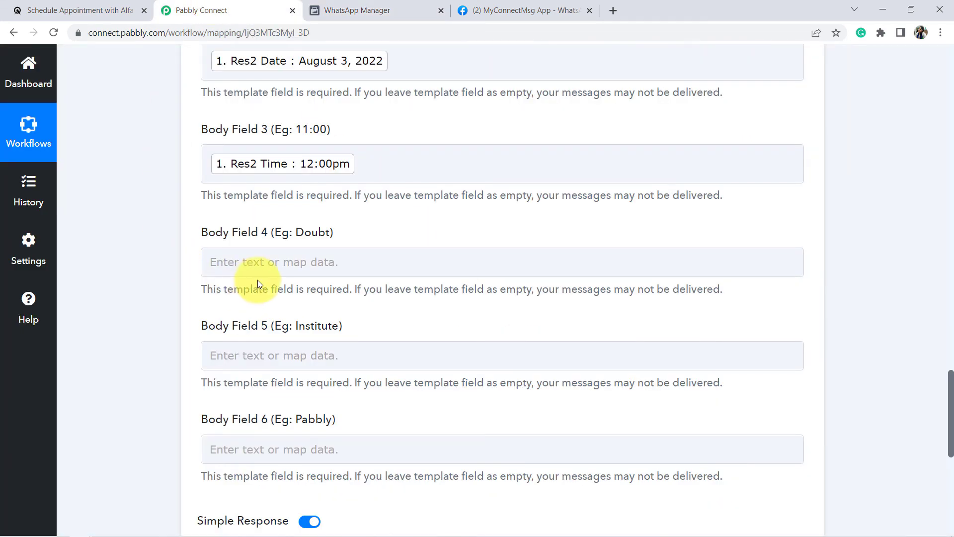
click(275, 266)
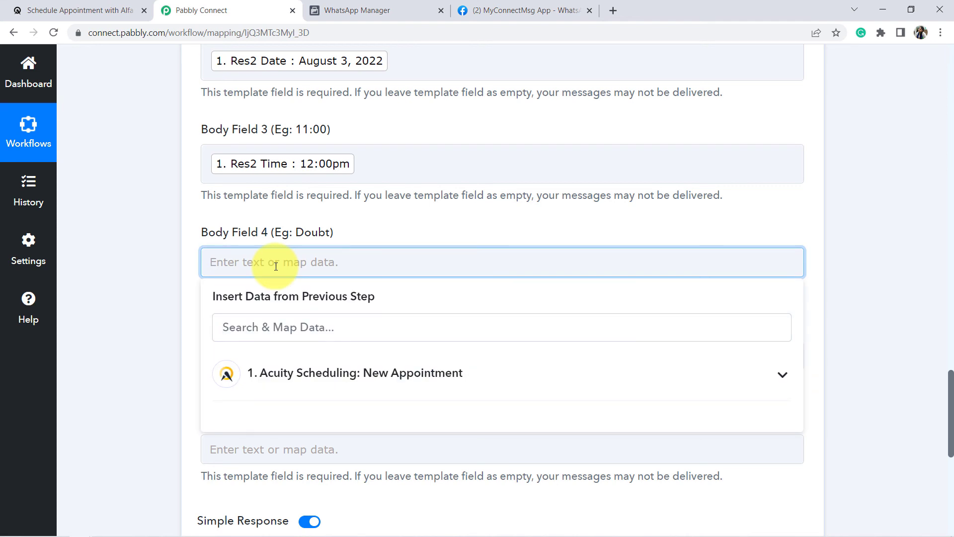
text(Inte)
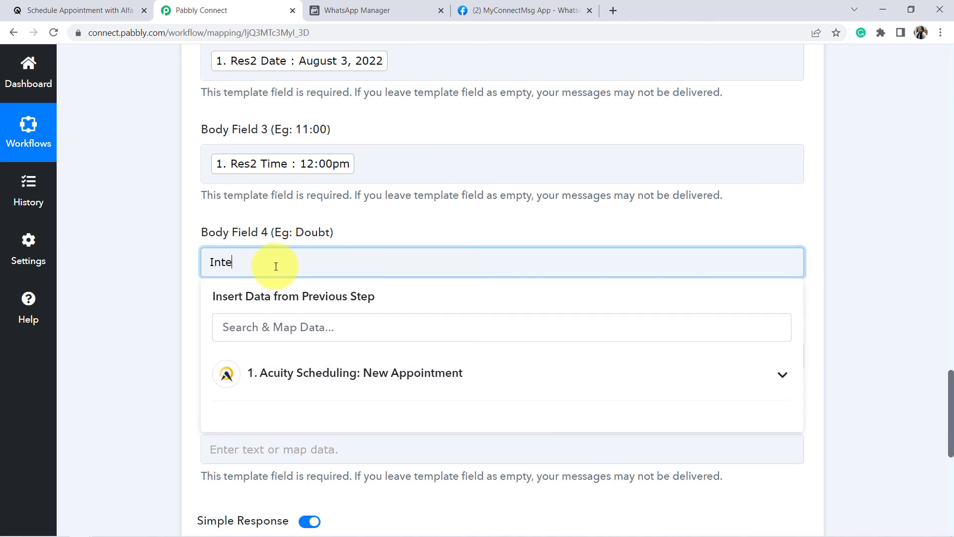
text(rior of Office)
drag(221, 262, 307, 267)
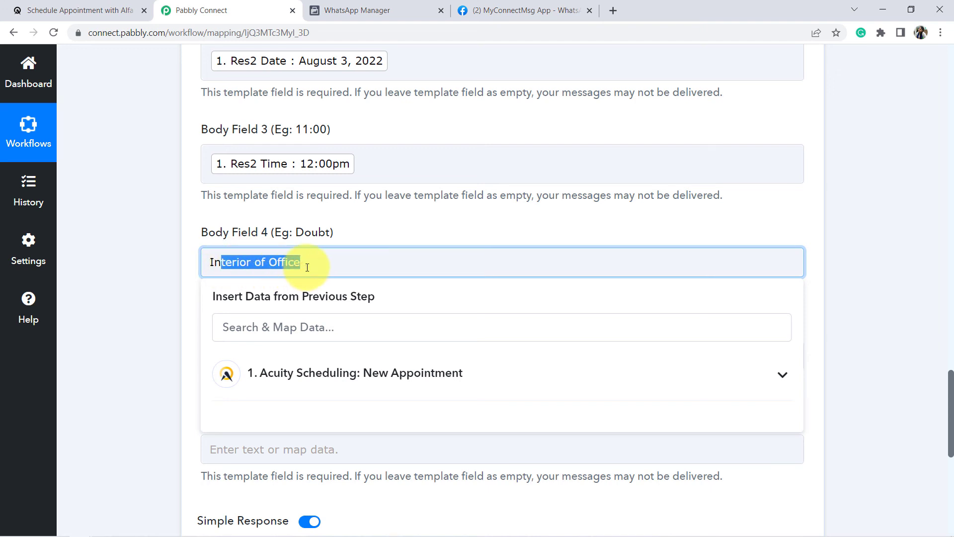
click(132, 281)
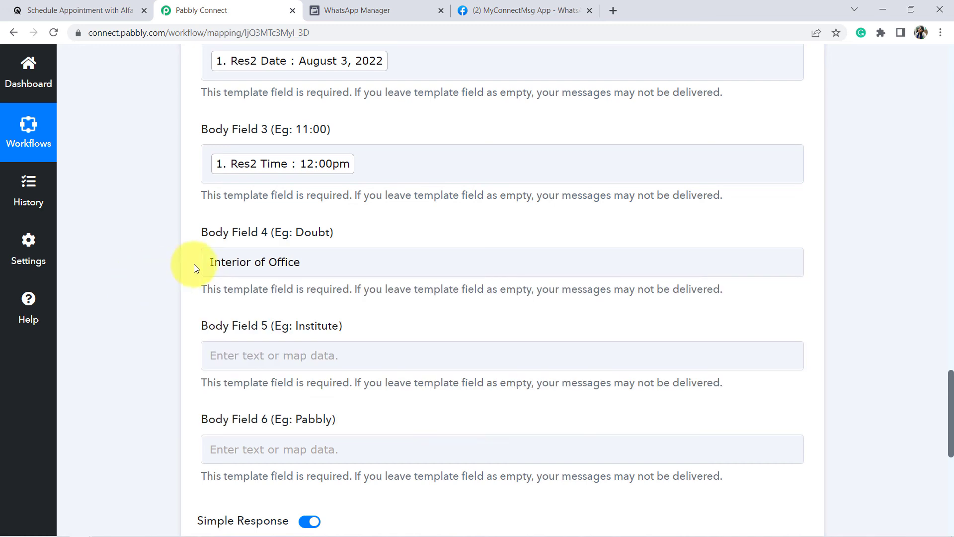
drag(208, 241, 295, 270)
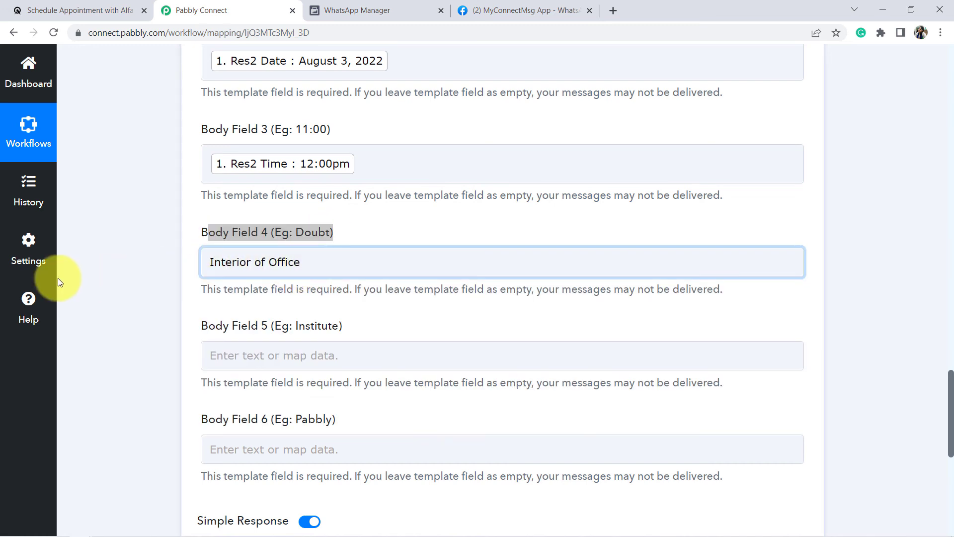
click(175, 276)
drag(227, 259, 269, 262)
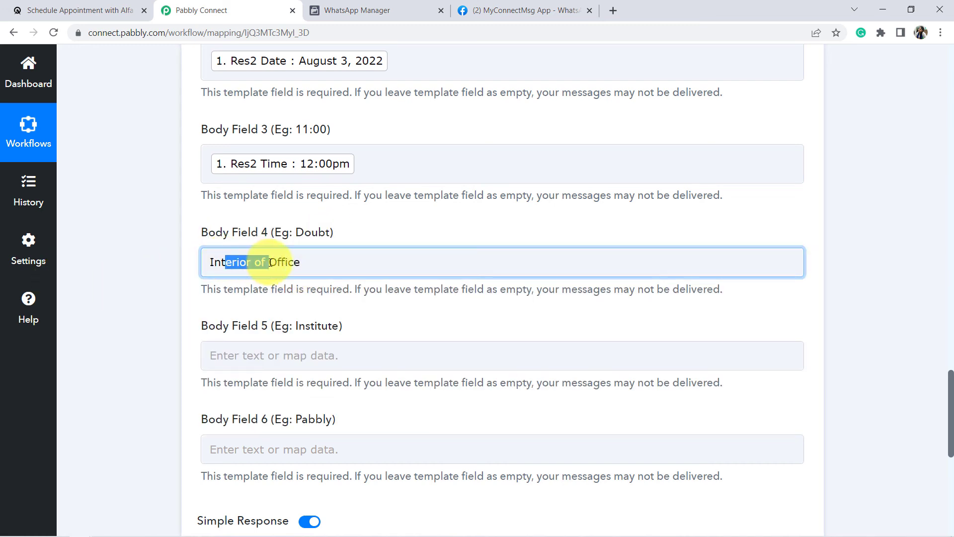
click(159, 313)
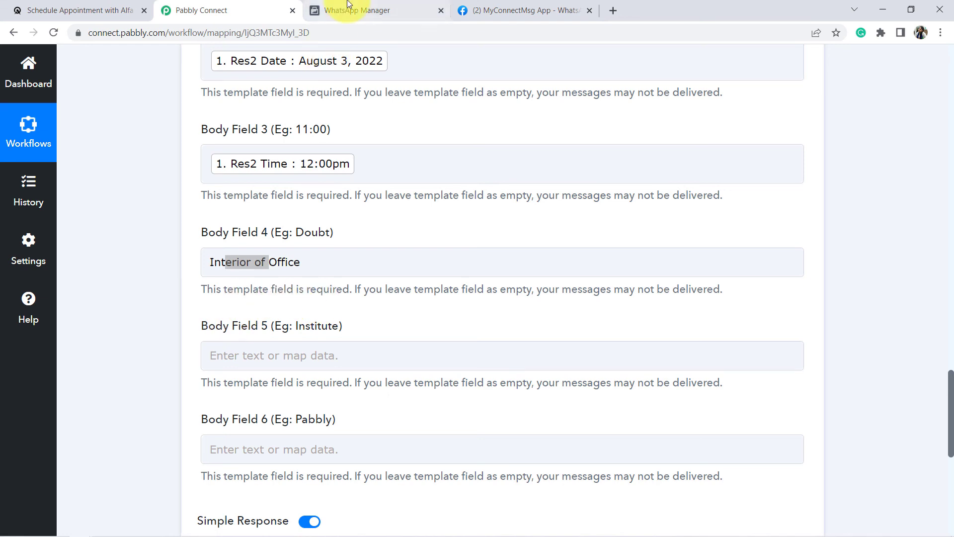
Check variable {{5}} and the preview in the WhatsApp Manager template, and enter "Arera Colony Office" in Body Field 5 in Pabbly Connect
click(360, 10)
drag(369, 384, 455, 388)
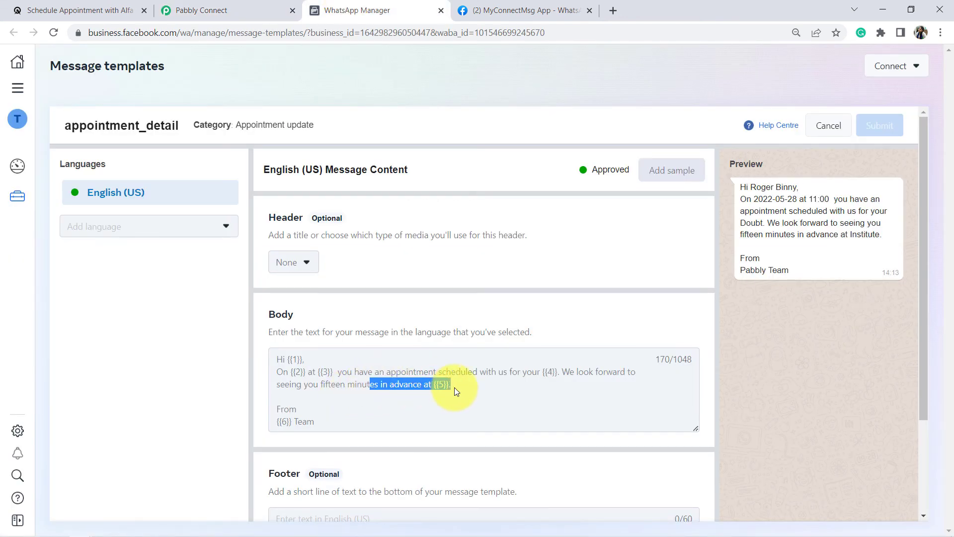
click(826, 222)
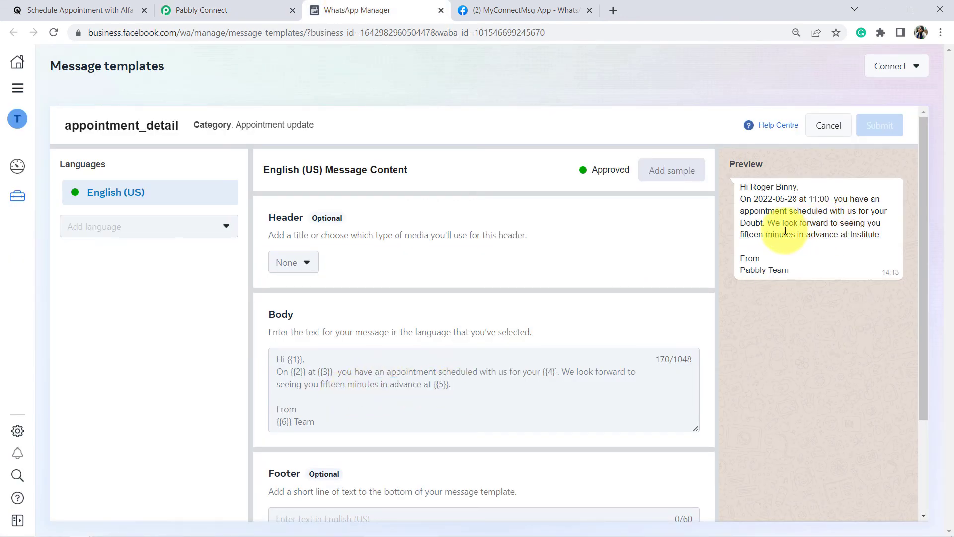
drag(784, 232, 816, 233)
click(256, 9)
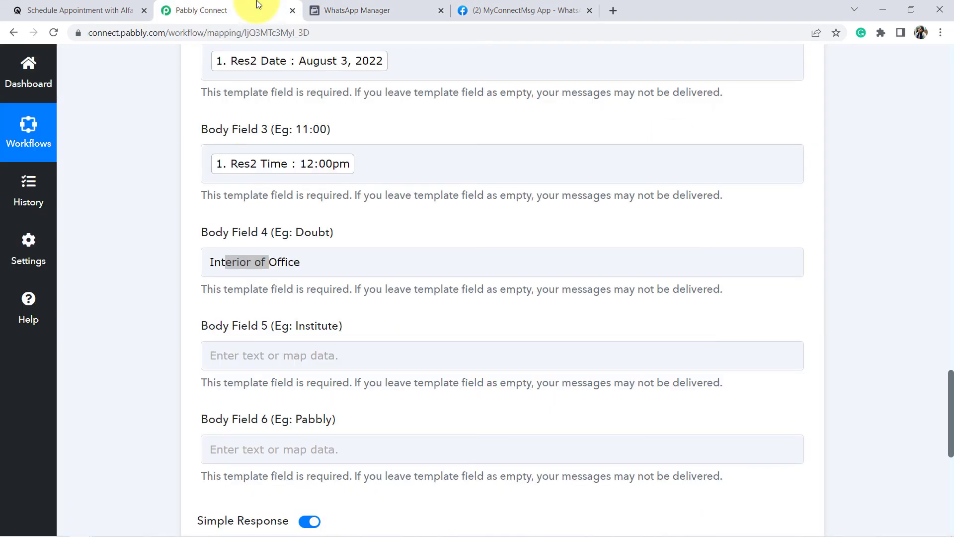
click(247, 356)
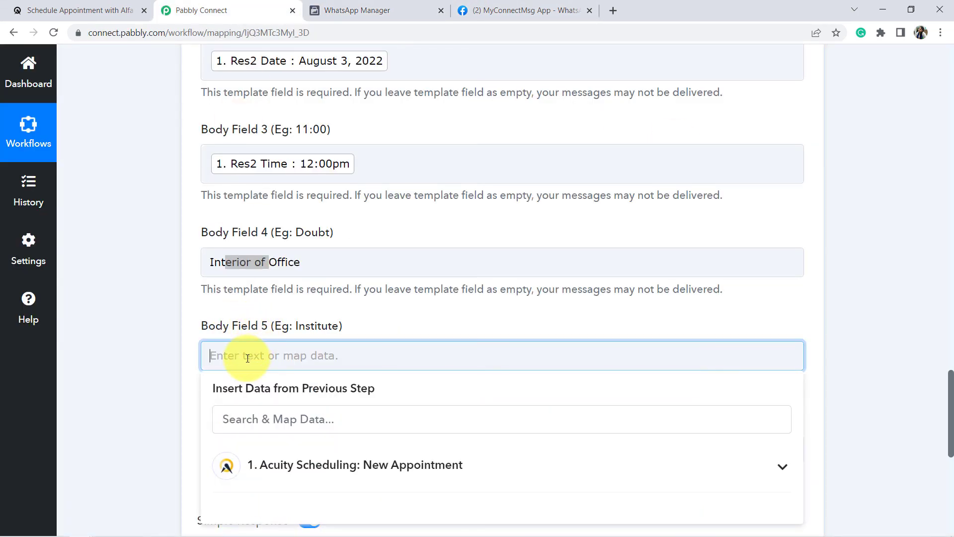
text(Arera Colony Office)
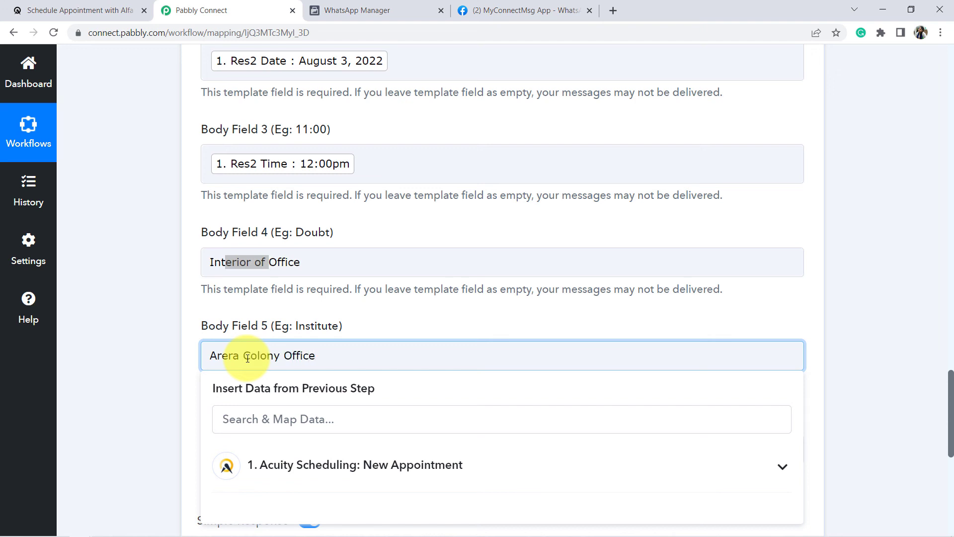
click(141, 286)
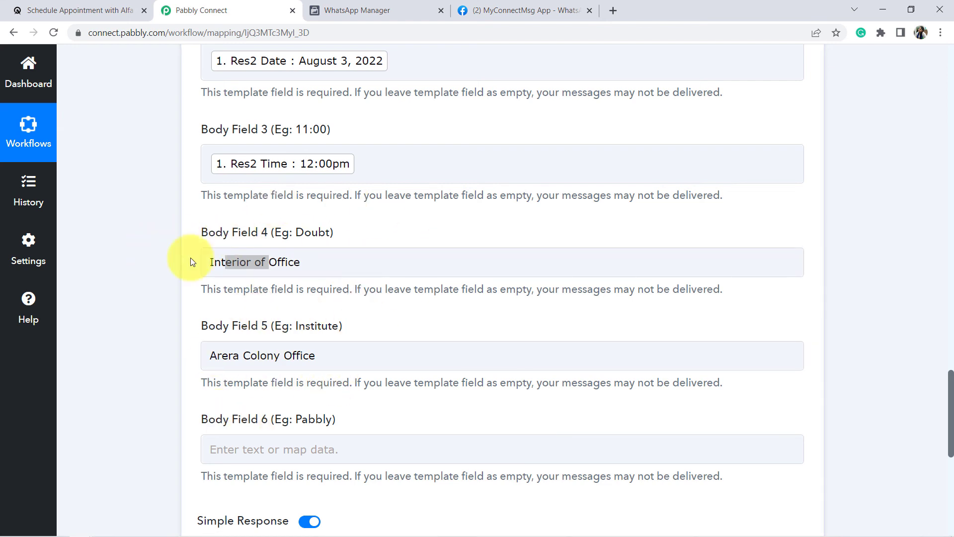
Recheck the WhatsApp Manager template, and set Body Field 6 to "Pabbly" in Pabbly Connect
scroll(145, 294, down, 2)
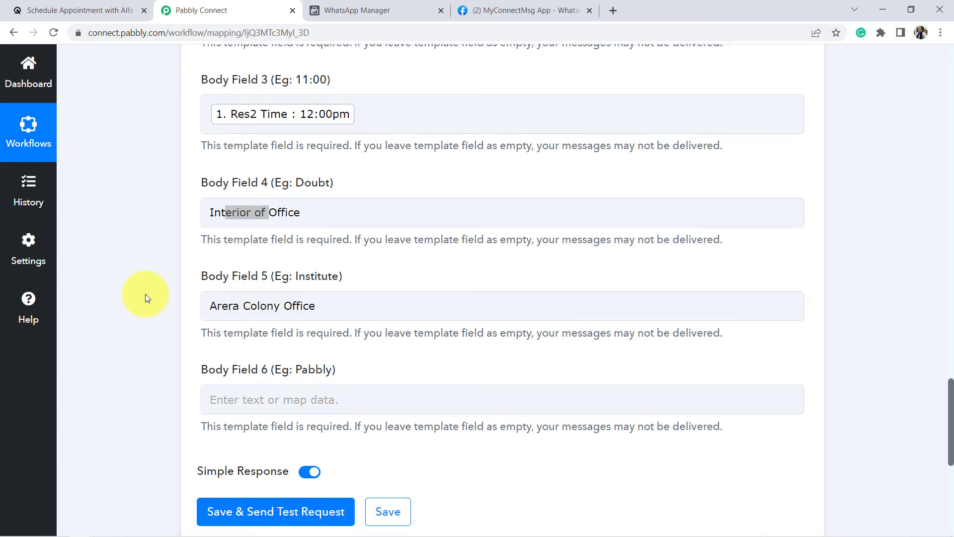
scroll(147, 297, down, 1)
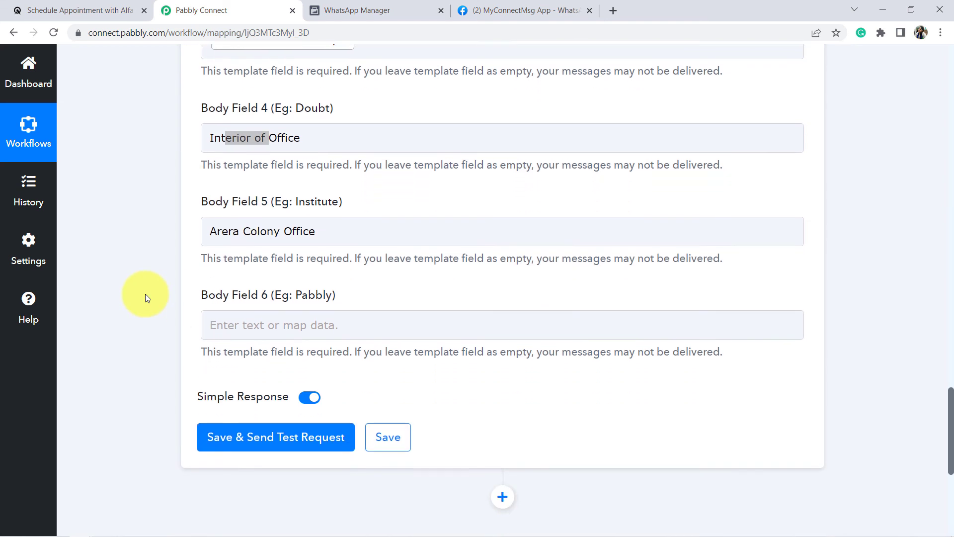
click(392, 11)
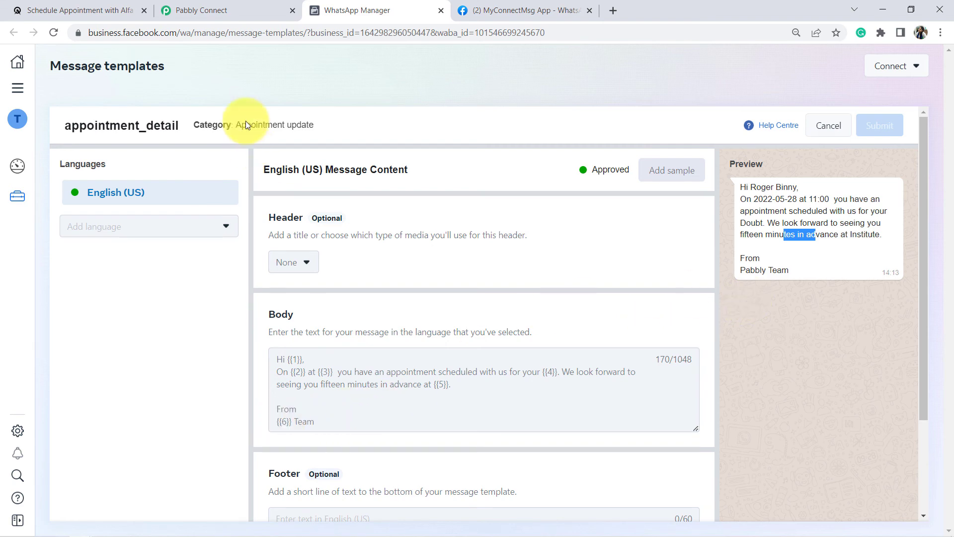
click(214, 11)
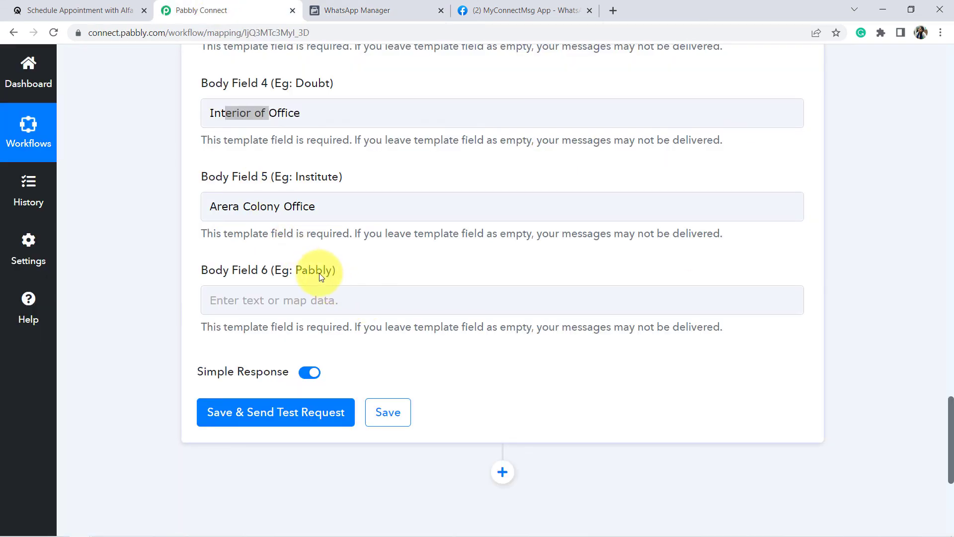
click(266, 309)
text(Pabbly)
click(127, 276)
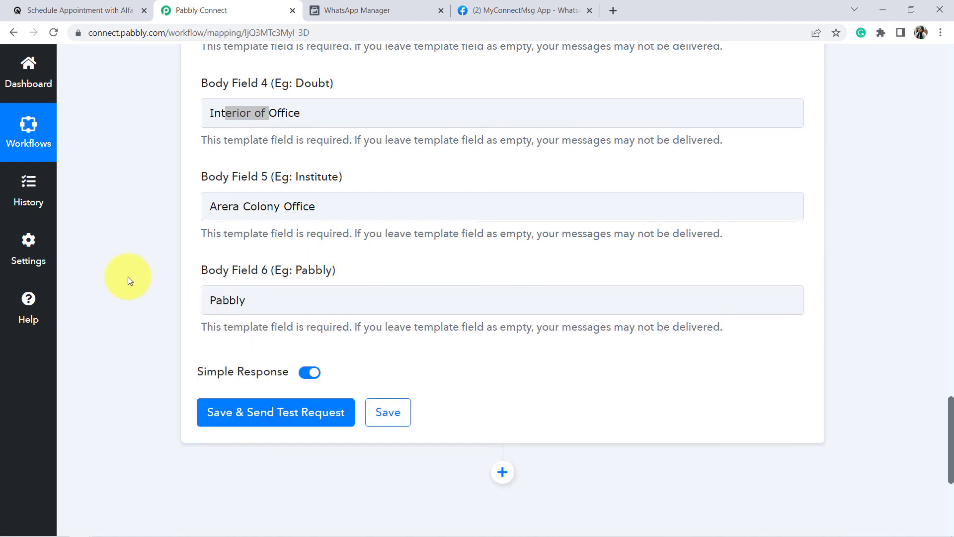
Review the completed body fields and fill in the Recipient Mobile Number with country code, without the plus sign
scroll(127, 276, up, 2)
scroll(127, 276, up, 1)
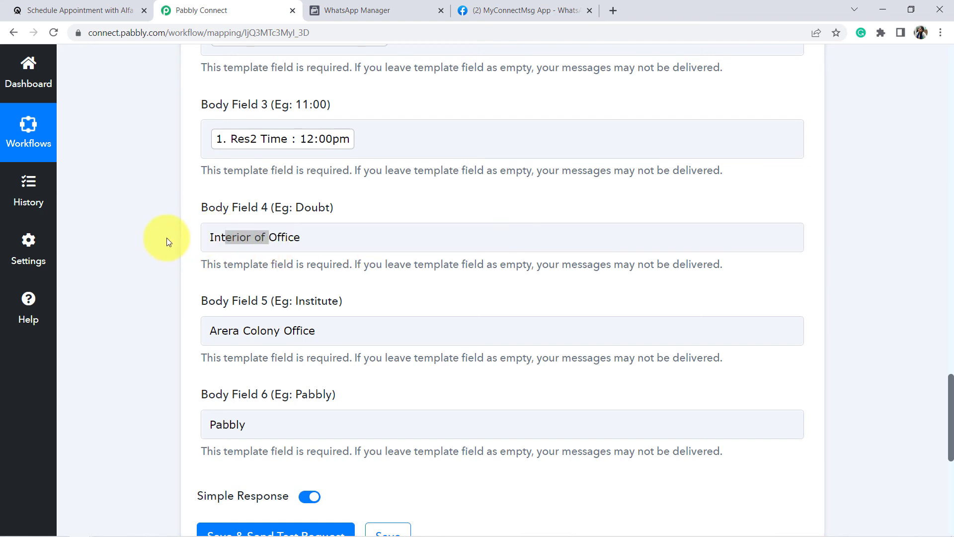
scroll(166, 241, up, 2)
scroll(167, 242, up, 1)
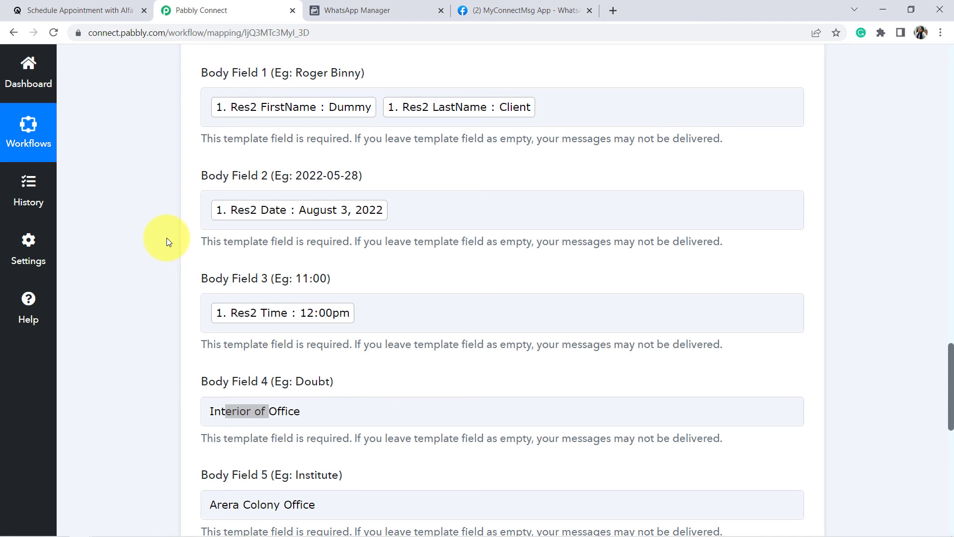
scroll(167, 242, up, 2)
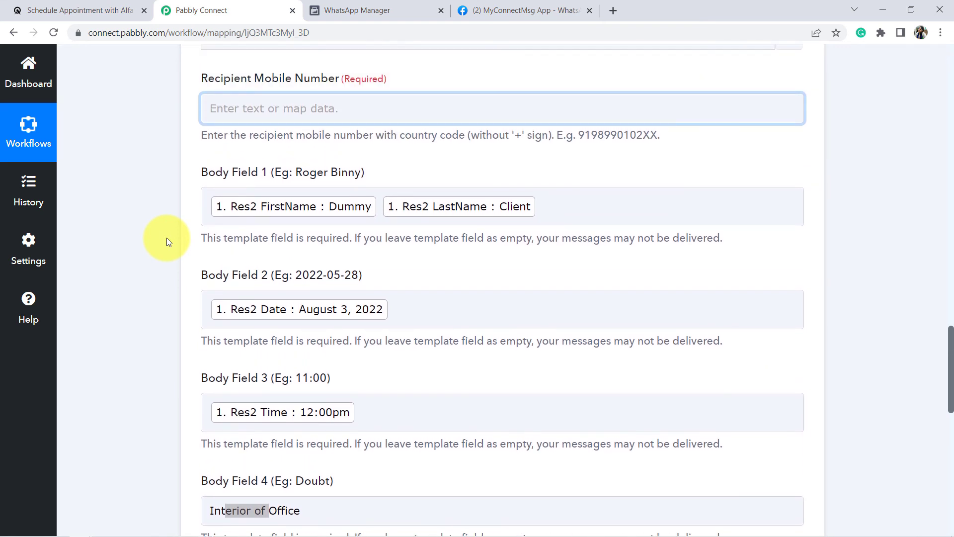
click(283, 108)
click(133, 302)
scroll(133, 302, down, 5)
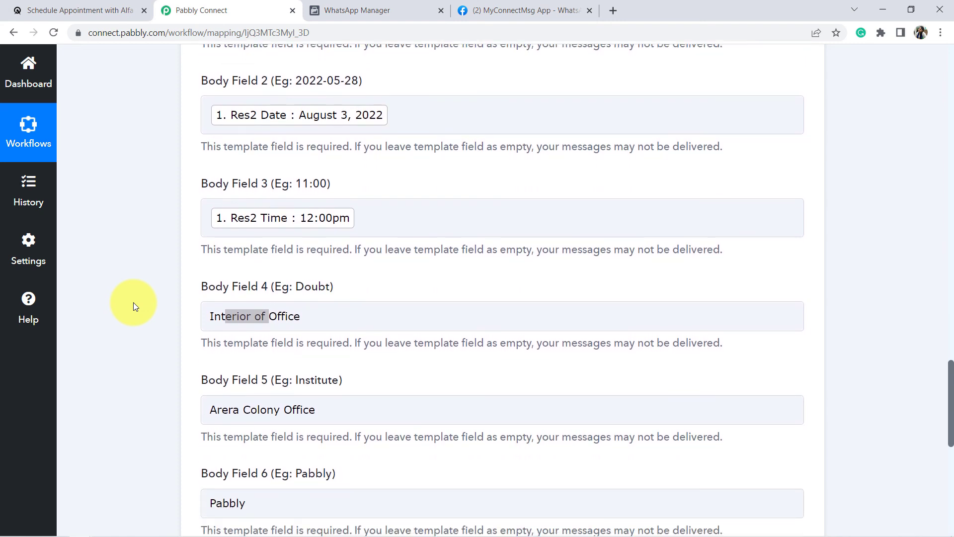
scroll(133, 302, down, 3)
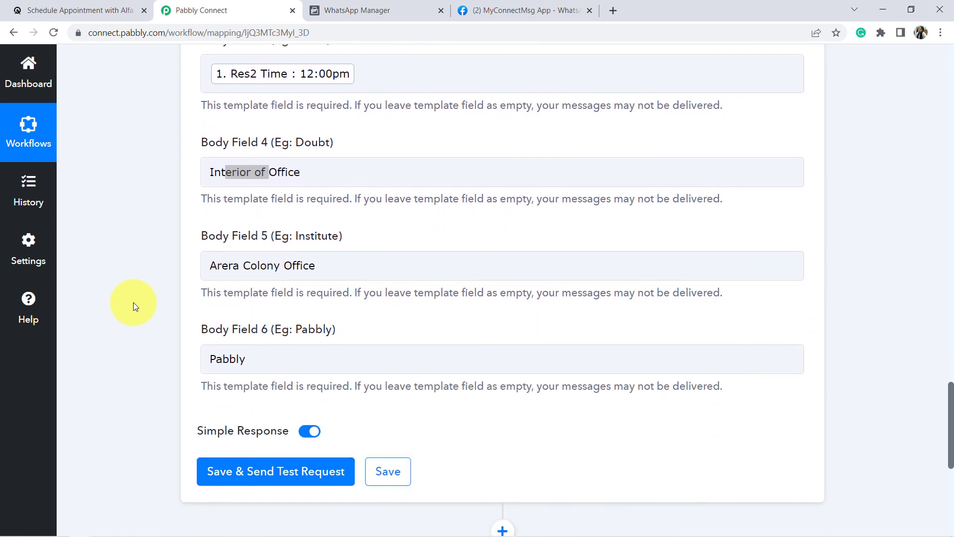
scroll(133, 302, down, 1)
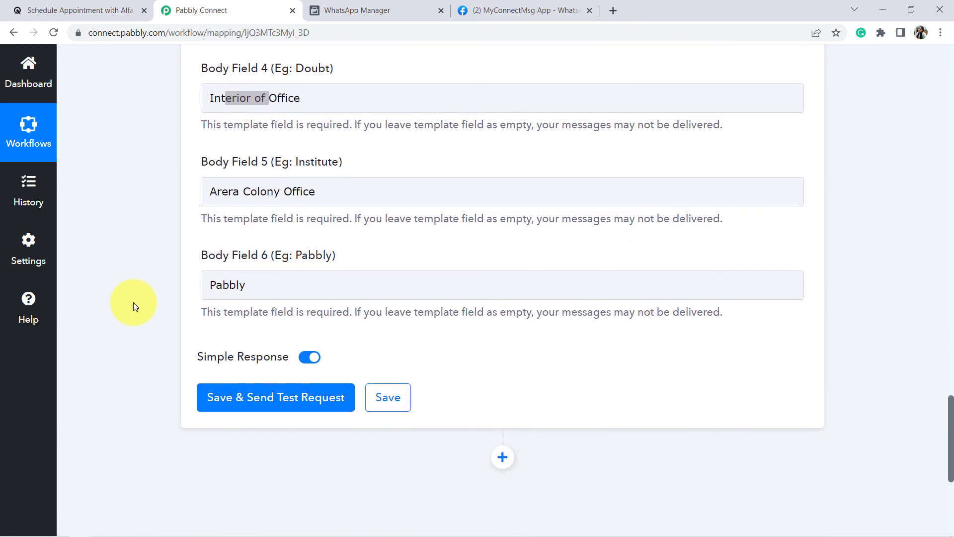
Search for WhatsApp Web in a new browser tab, open it, and place its tab directly after Pabbly Connect
click(614, 10)
text(whatsapp we)
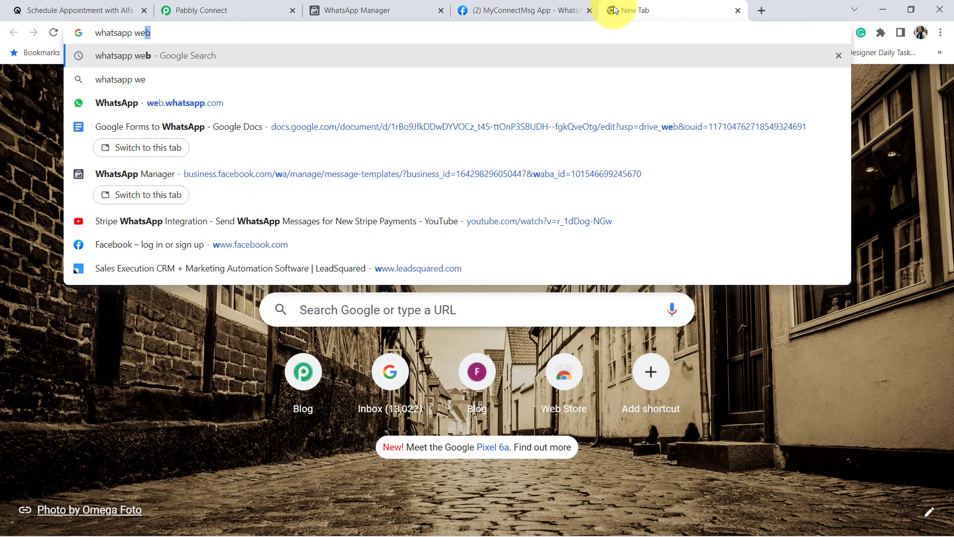
key(Return)
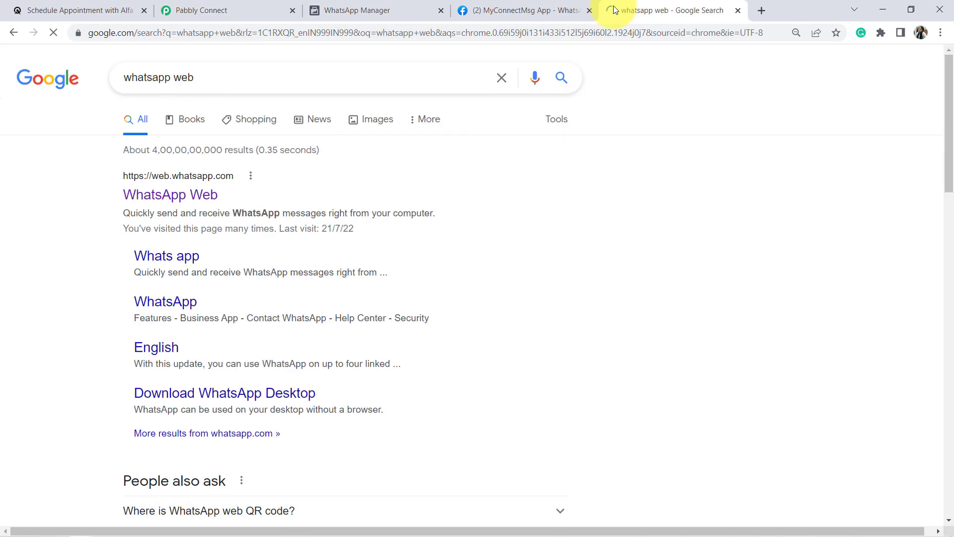
click(179, 195)
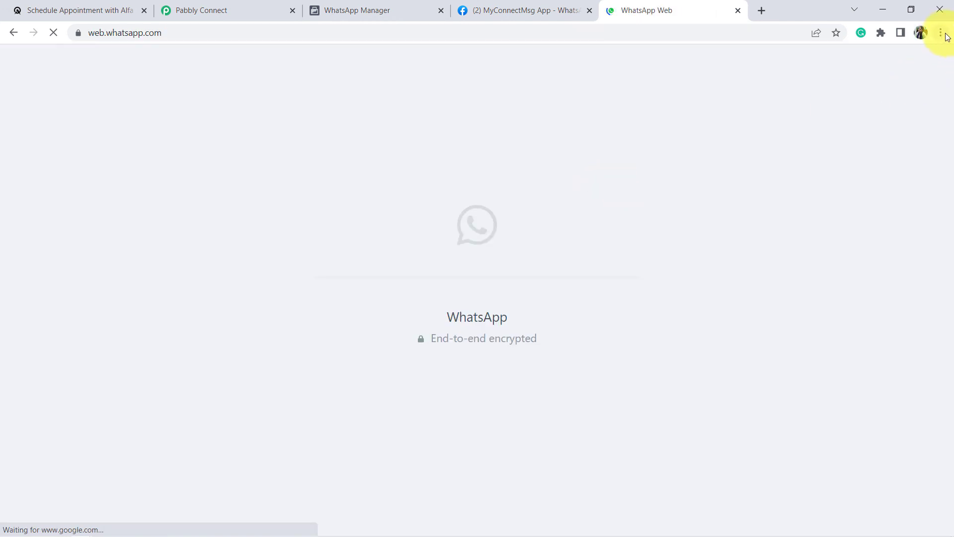
click(942, 33)
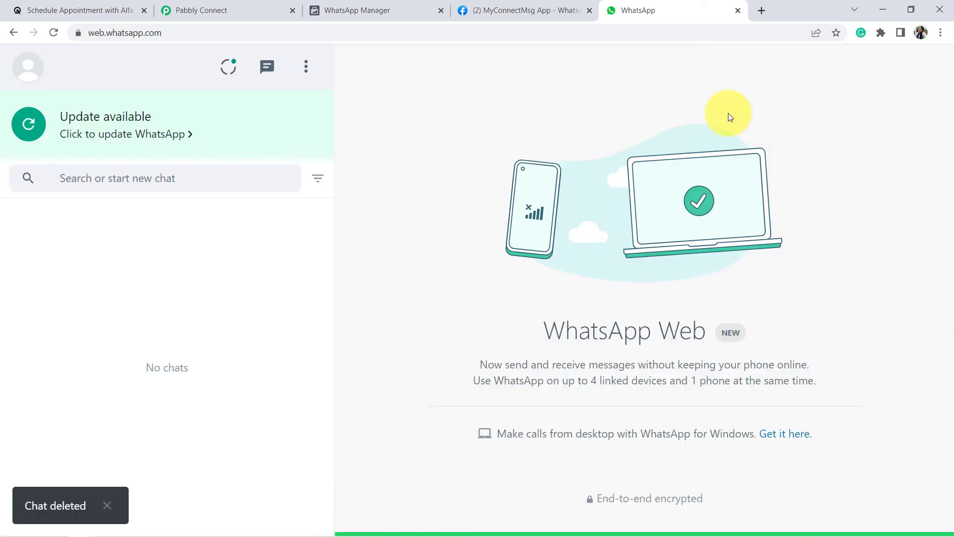
drag(677, 10, 371, 9)
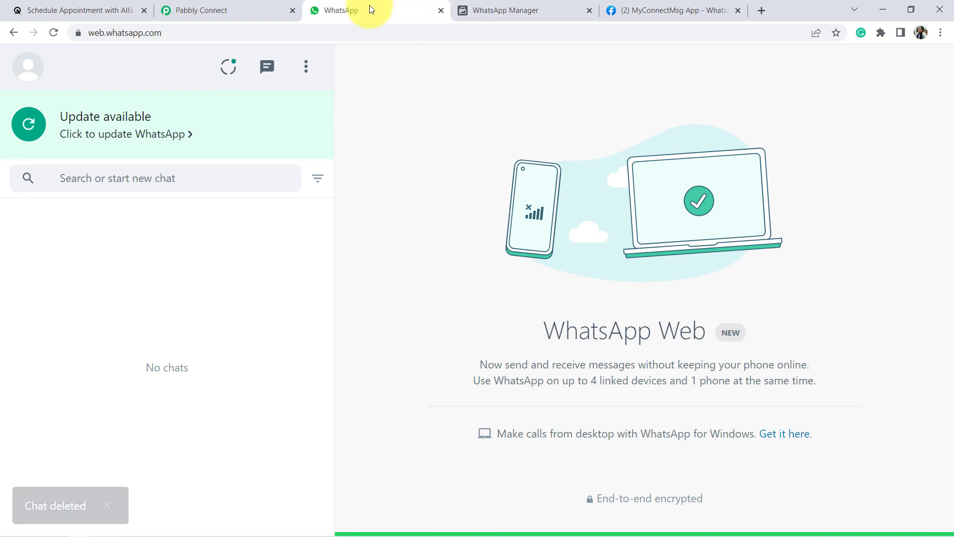
Switch to Pabbly Connect, save the action and send a test request, and check WhatsApp Web for the incoming message
click(209, 6)
click(287, 398)
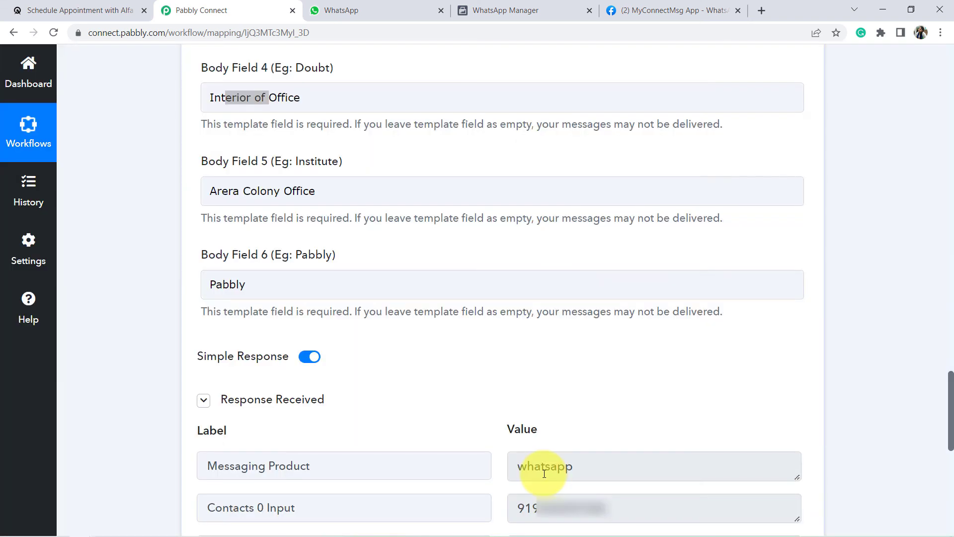
click(338, 7)
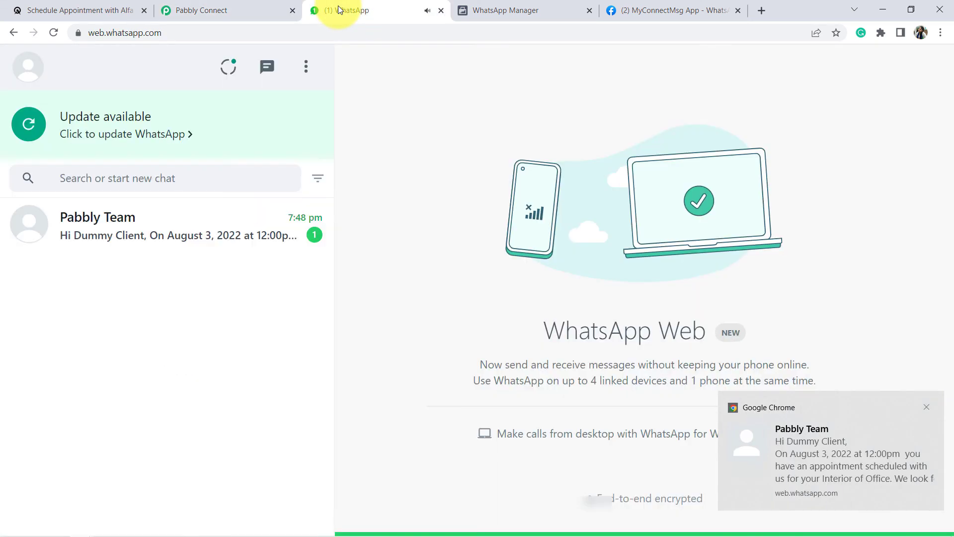
Open the Pabbly Team chat in WhatsApp Web and read the received appointment message from the greeting to the sign-off
click(151, 242)
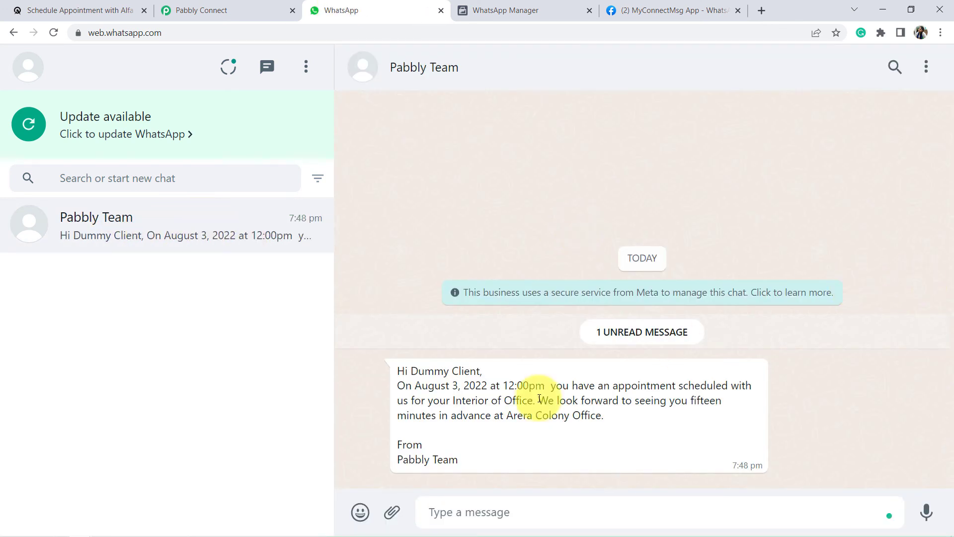
drag(405, 370, 487, 385)
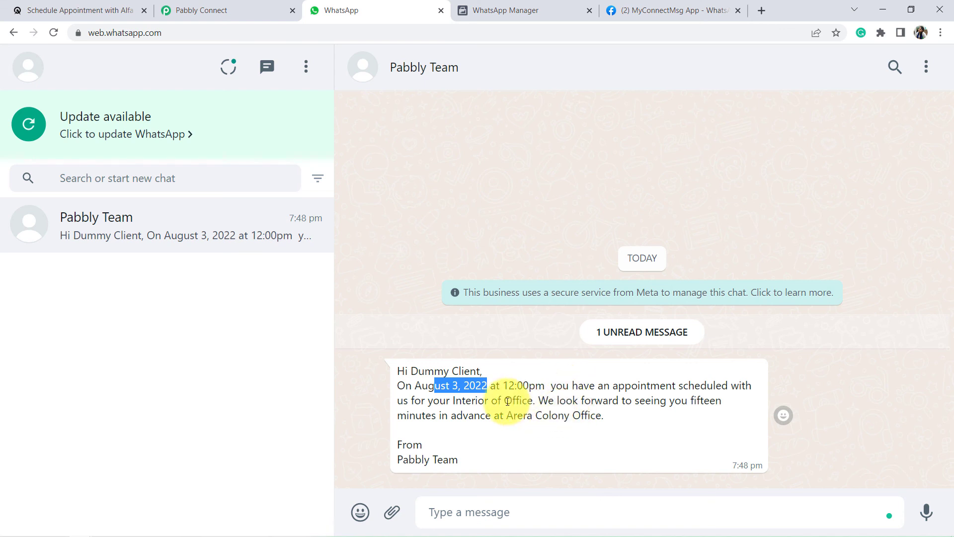
drag(506, 400, 460, 463)
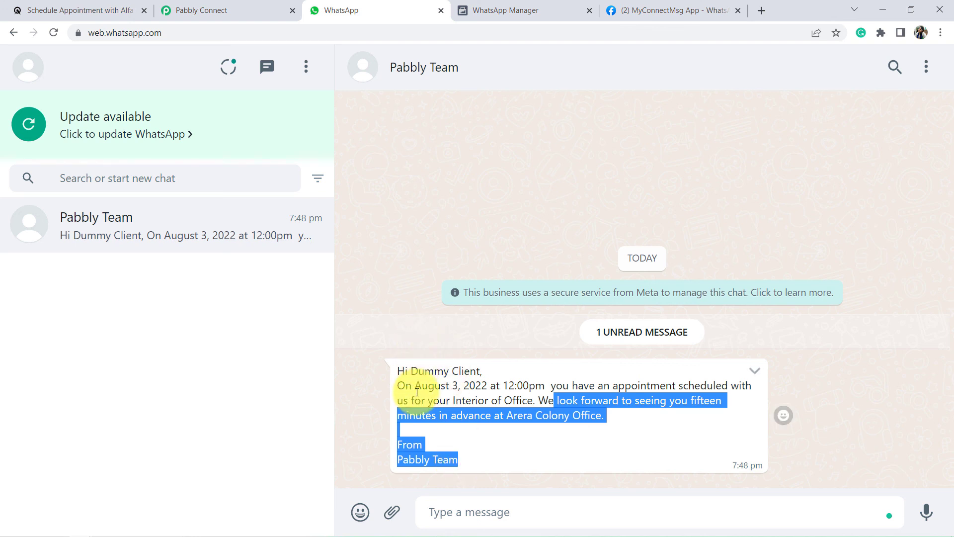
click(411, 377)
drag(411, 376, 448, 452)
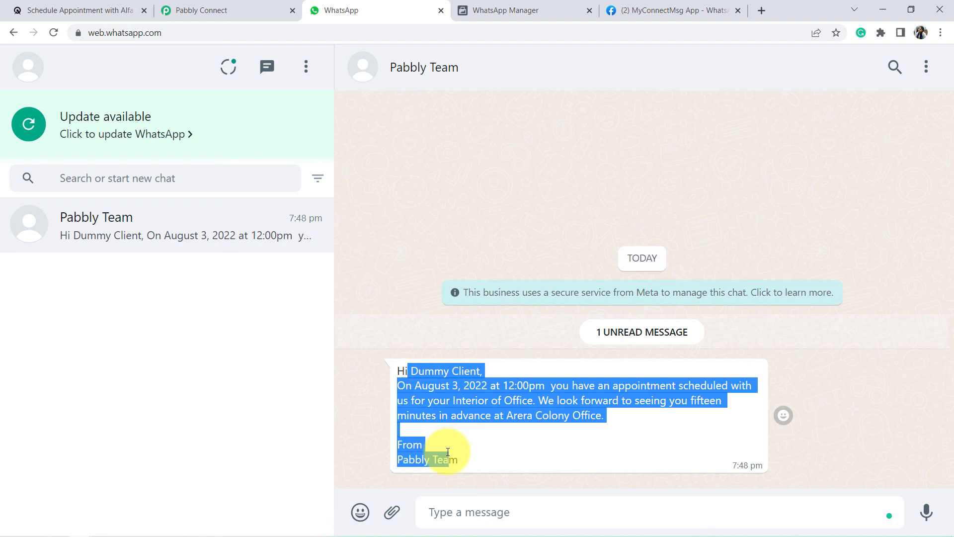
Switch to Pabbly Connect and collapse the Acuity Scheduling trigger and the WhatsApp Cloud API action
click(236, 6)
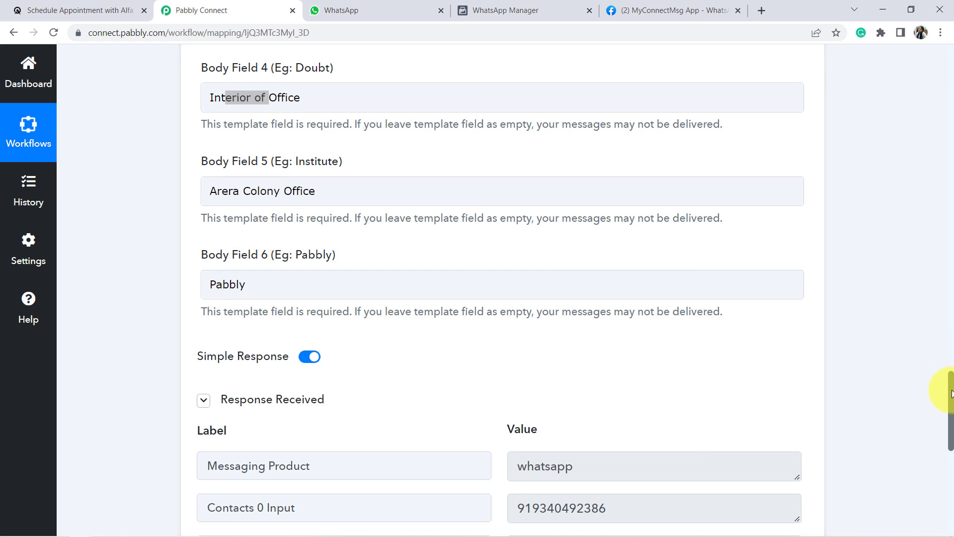
drag(951, 392, 949, 57)
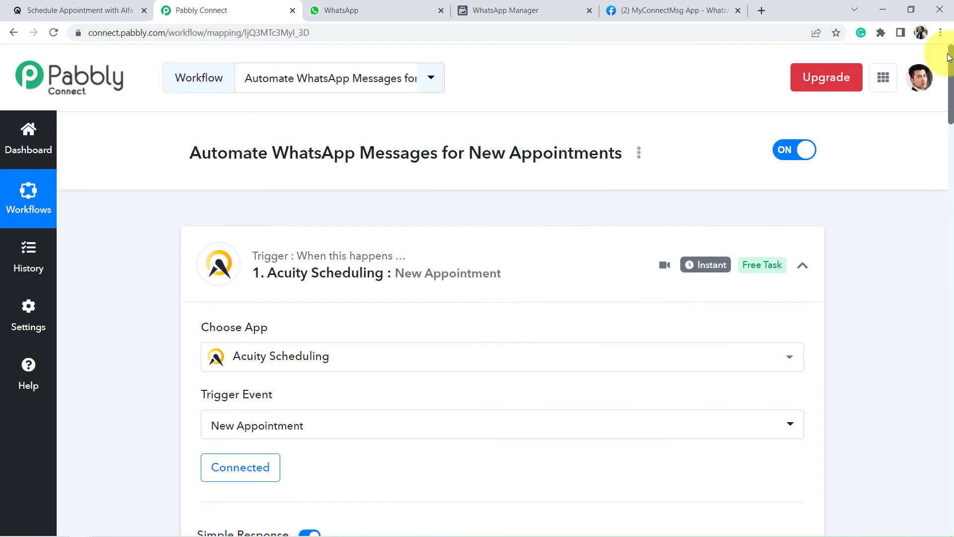
click(373, 259)
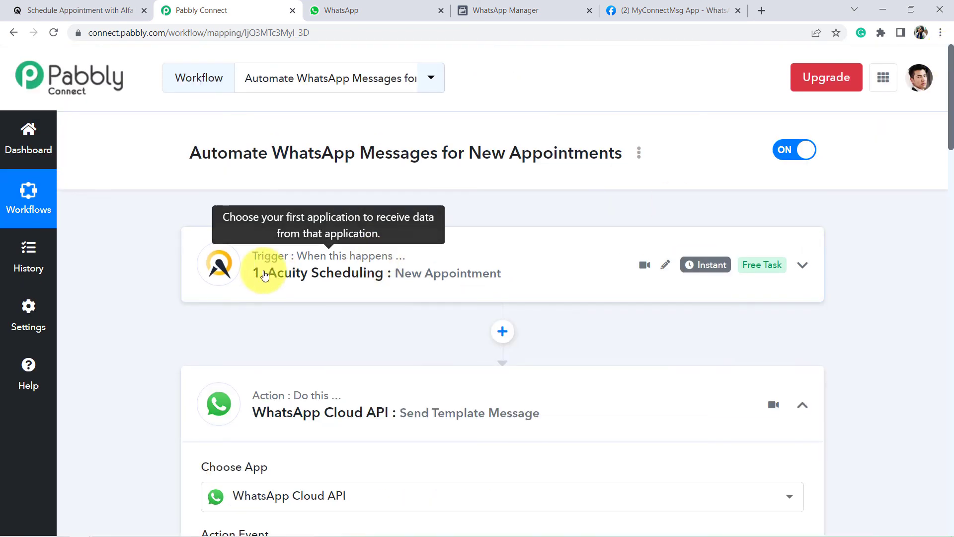
click(305, 412)
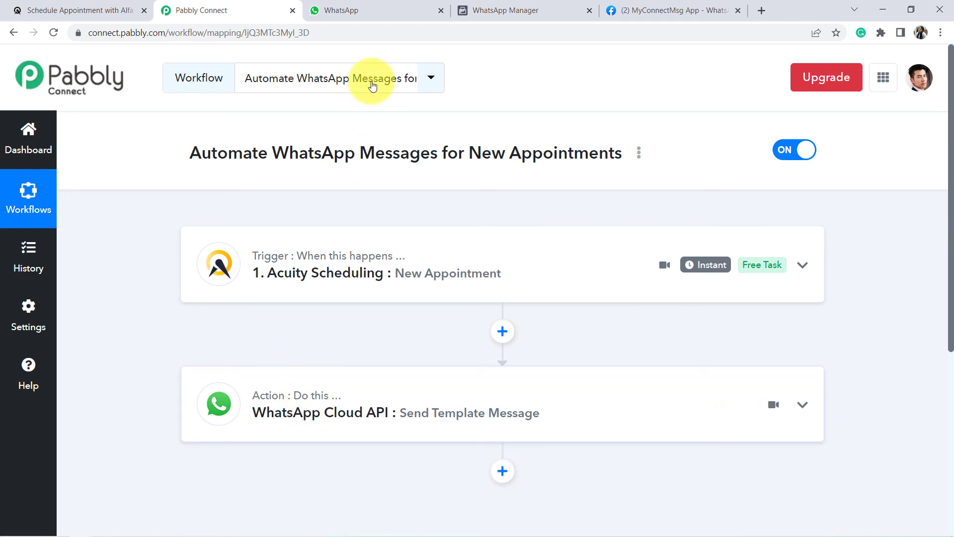
Check the Acuity appointment confirmation, place the WhatsApp Web tab directly after it, and compare the received message
click(92, 10)
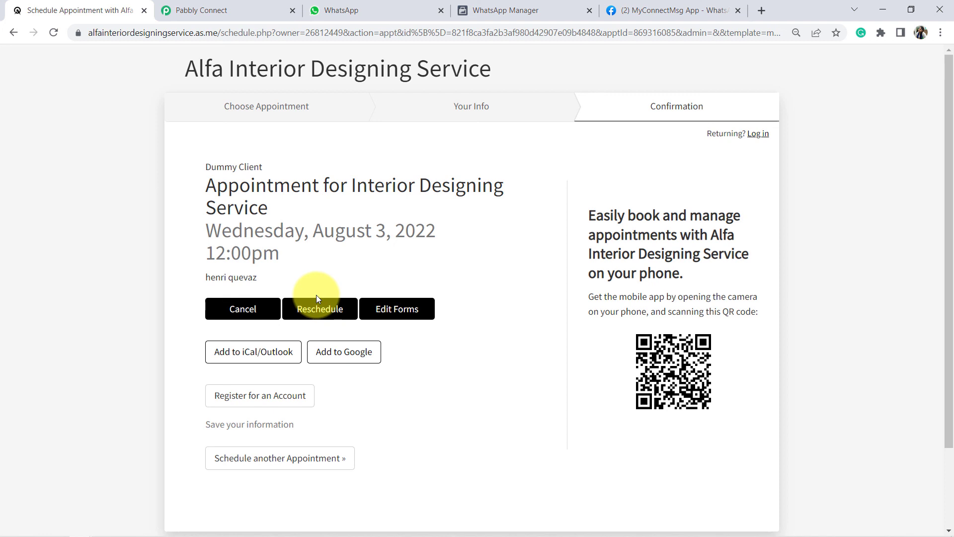
click(353, 8)
drag(353, 8, 210, 3)
click(473, 386)
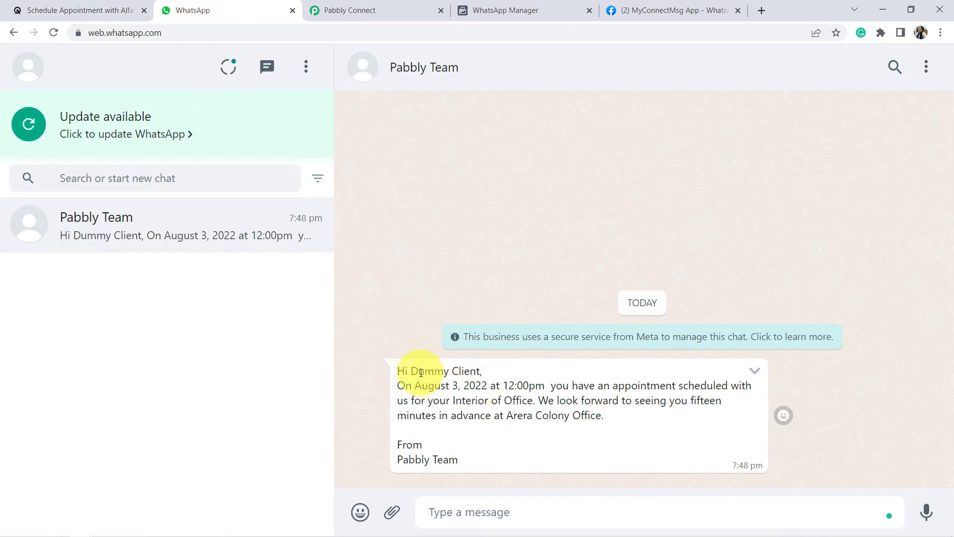
drag(420, 372, 447, 445)
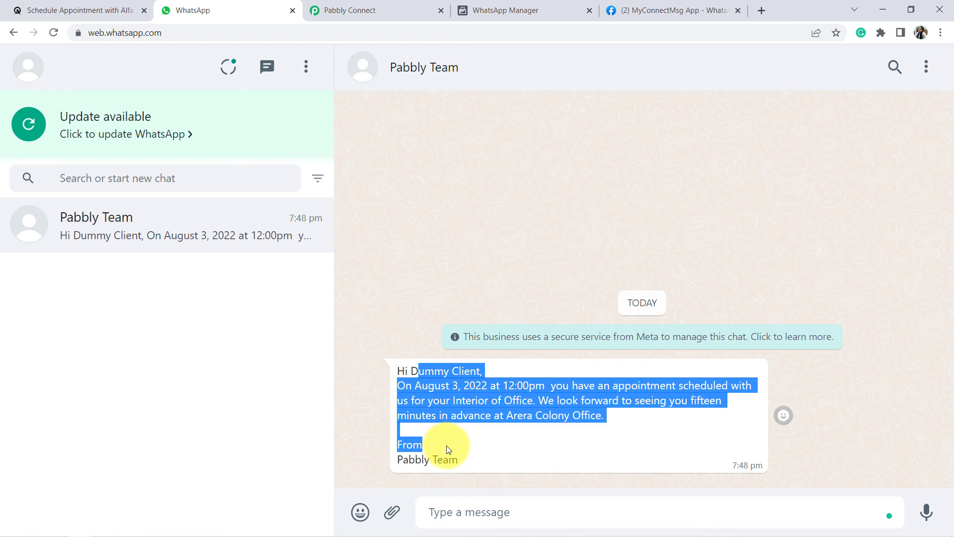
Switch to Pabbly Connect, generate the share link for the Automate WhatsApp Messages for New Appointments workflow, and close its dialog
click(387, 4)
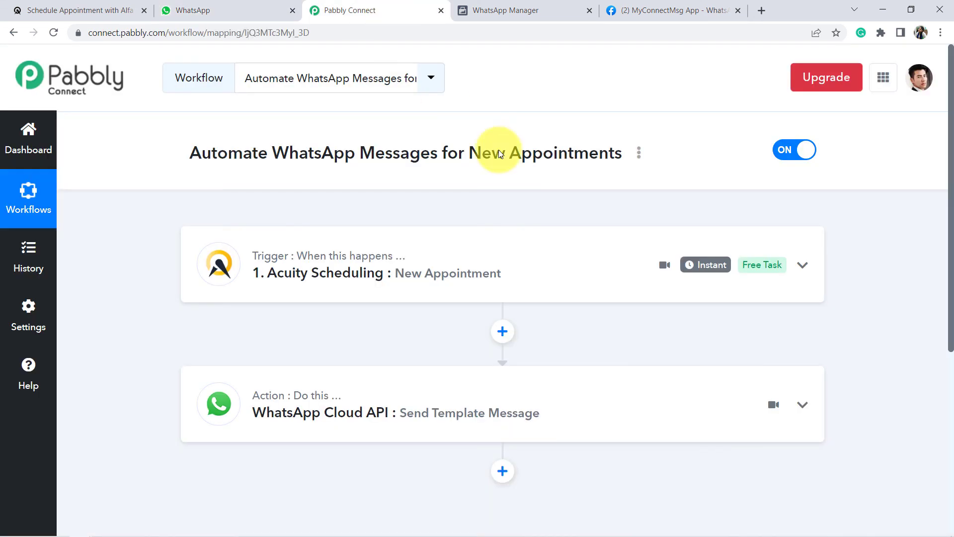
click(639, 154)
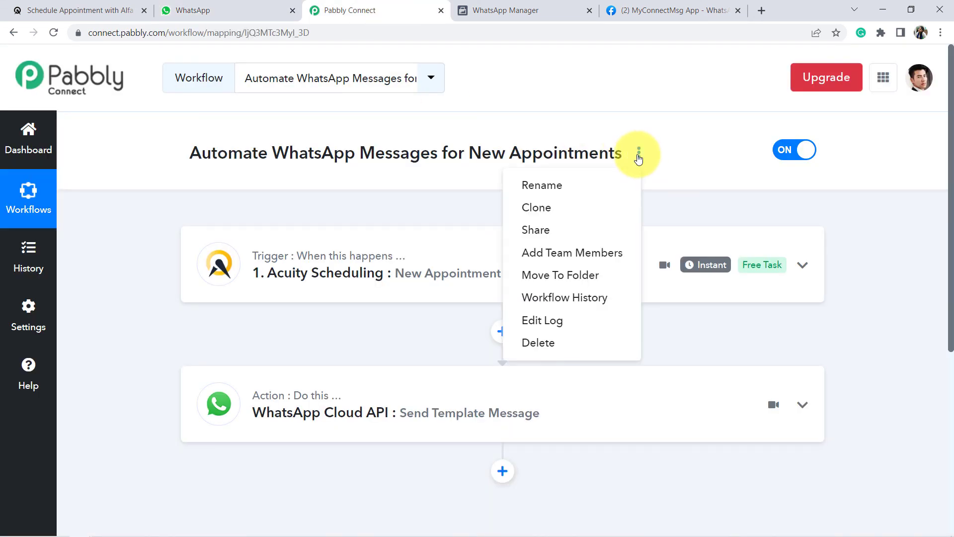
click(544, 234)
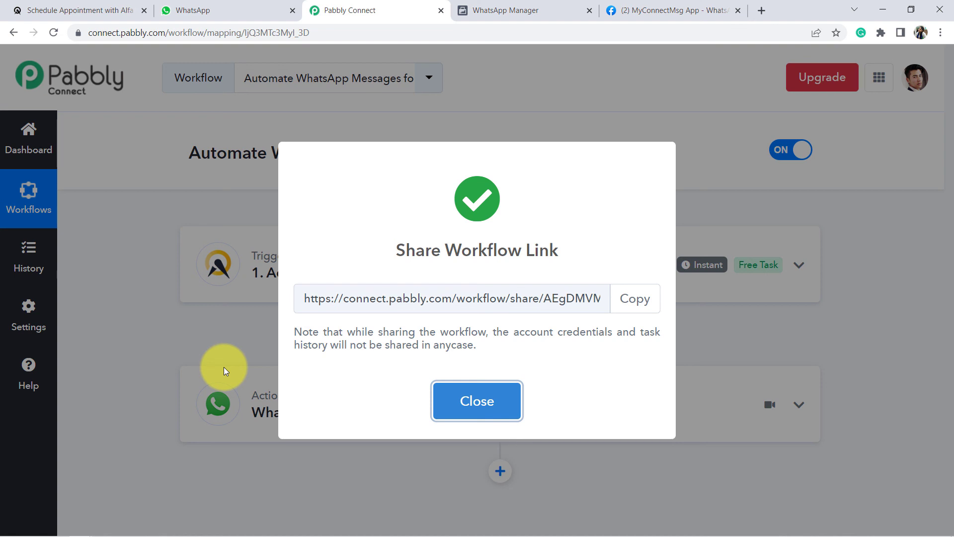
click(470, 415)
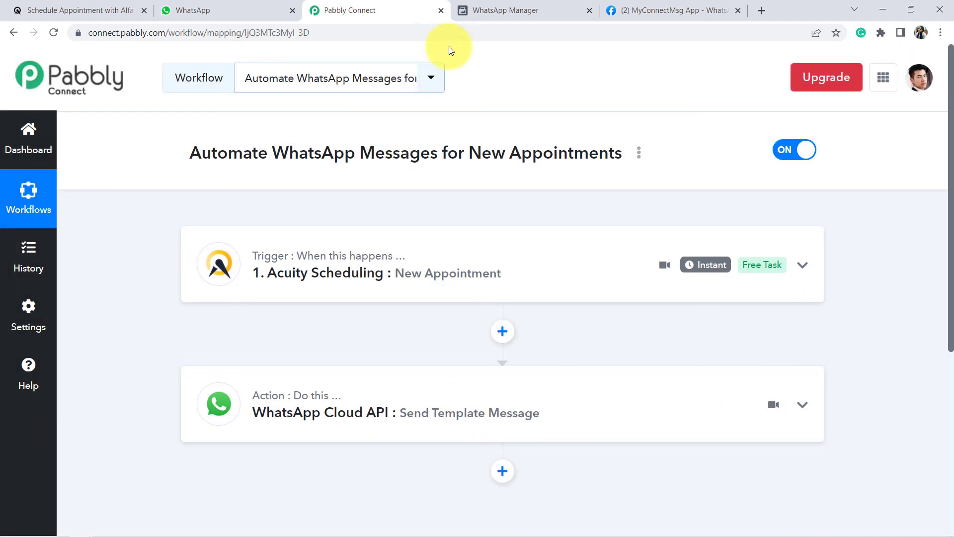
Close the Pabbly Connect and WhatsApp Manager tabs and switch to the Acuity appointment confirmation page
click(440, 10)
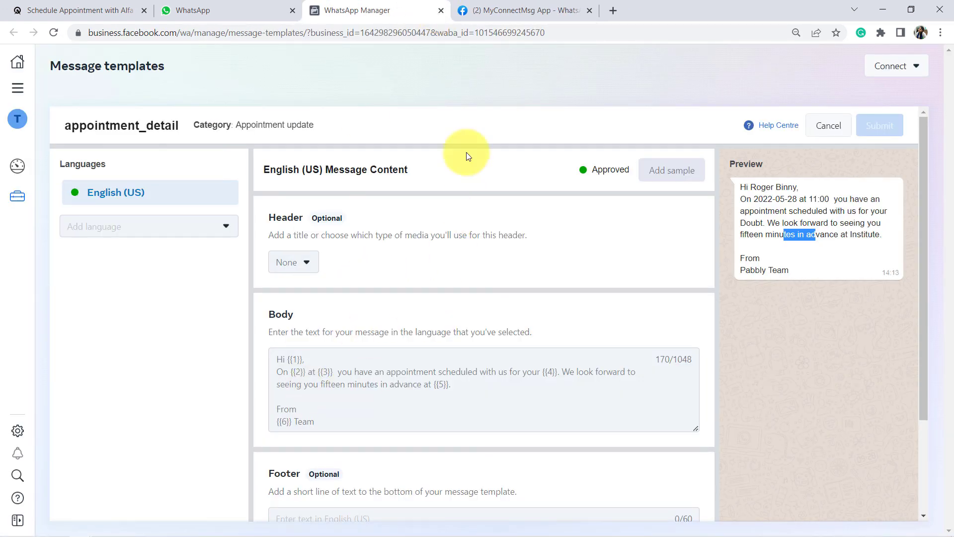
click(440, 12)
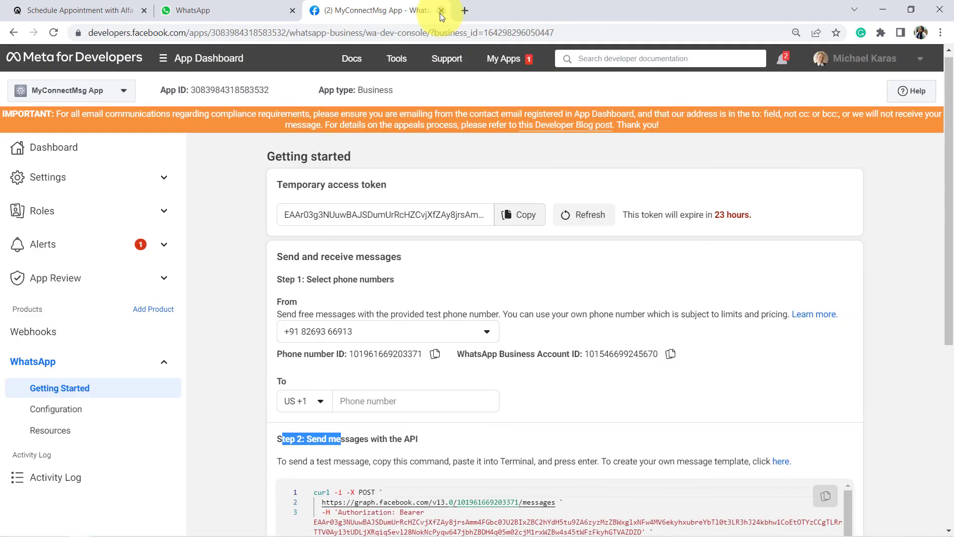
click(86, 5)
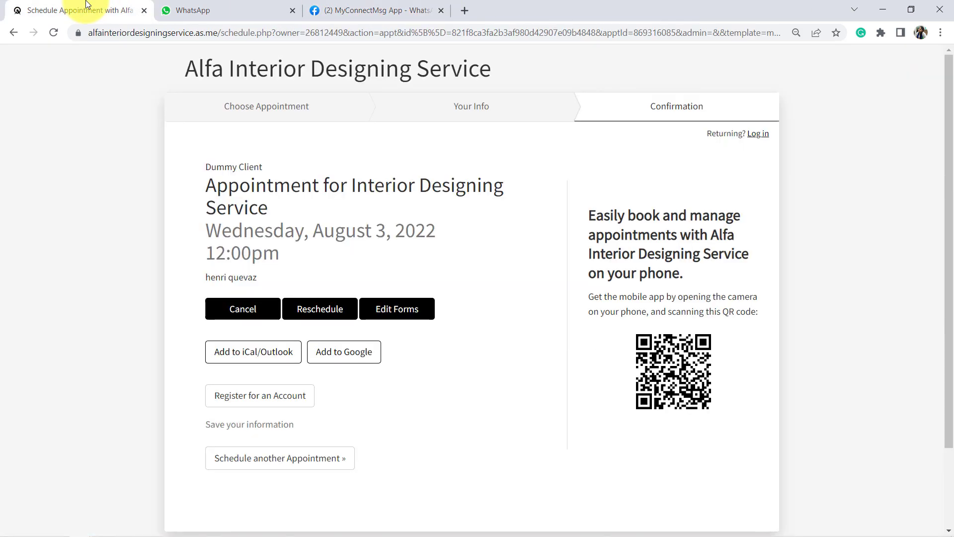